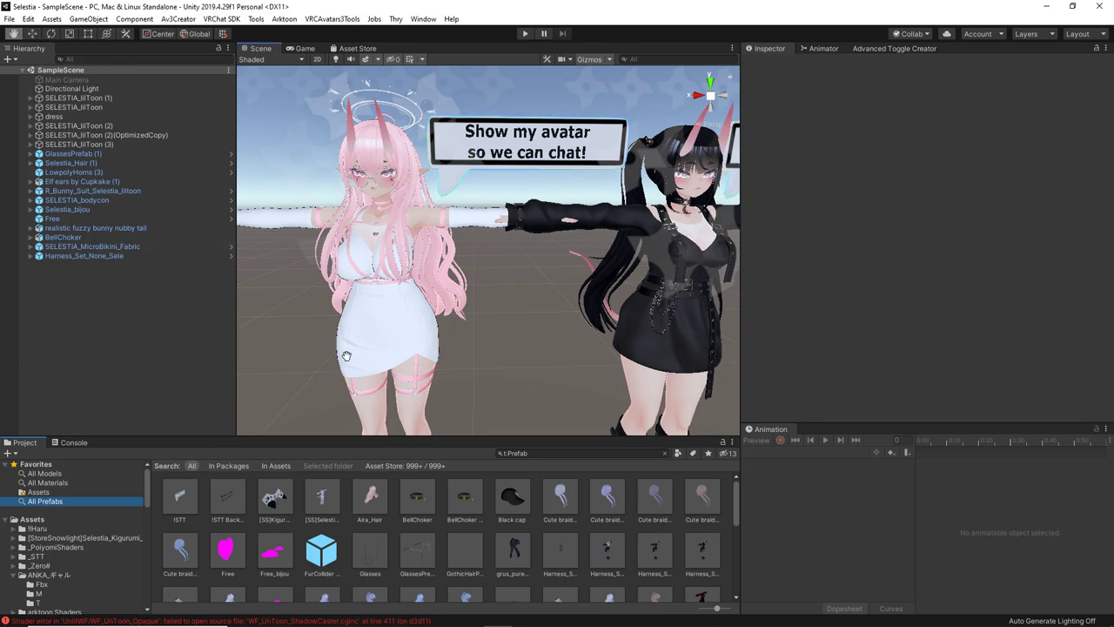
- Examine the customised pink-haired avatar in the scene from several angles
{"action": "scroll", "coordinate": [353, 354], "scroll_direction": "up", "scroll_amount": 2}
{"action": "scroll", "coordinate": [395, 256], "scroll_direction": "up", "scroll_amount": 2}
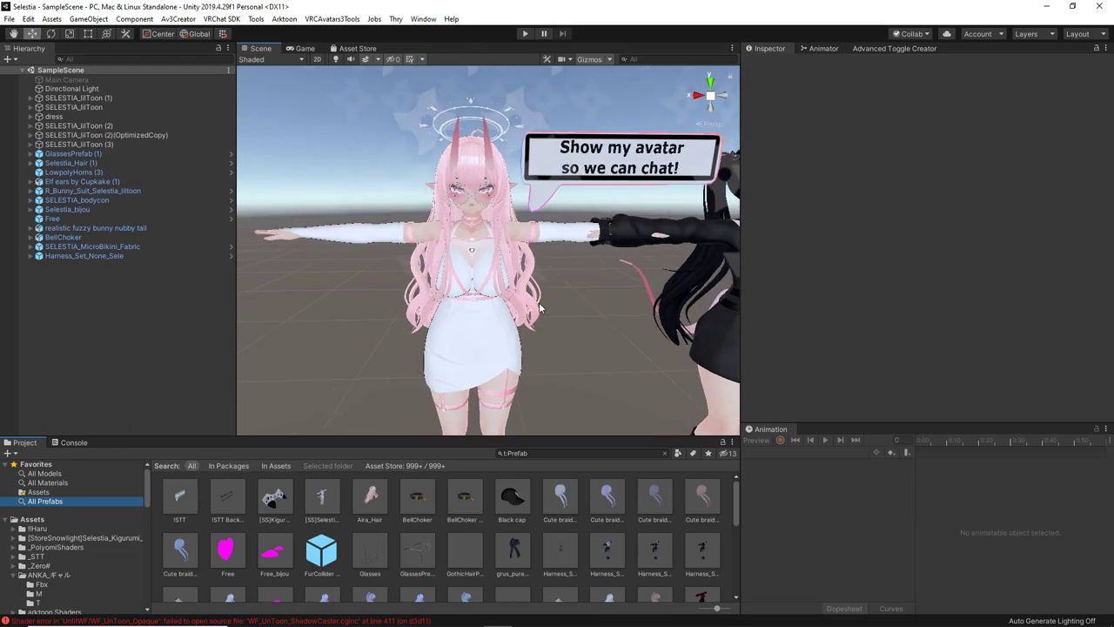
{"action": "middle_click_drag", "start_coordinate": [539, 303], "coordinate": [428, 296]}
{"action": "middle_click_drag", "start_coordinate": [601, 230], "coordinate": [585, 268]}
{"action": "middle_click_drag", "start_coordinate": [410, 295], "coordinate": [627, 312]}
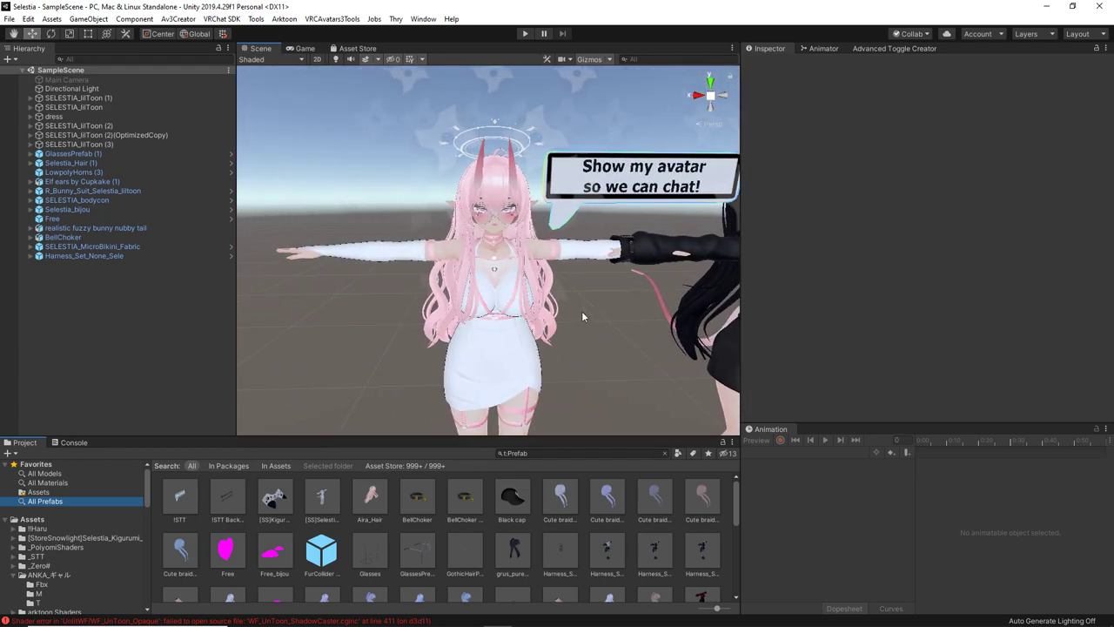
{"action": "right_click_drag", "start_coordinate": [449, 302], "coordinate": [477, 273]}
{"action": "left_click_drag", "start_coordinate": [477, 273], "coordinate": [444, 268], "text": "alt"}
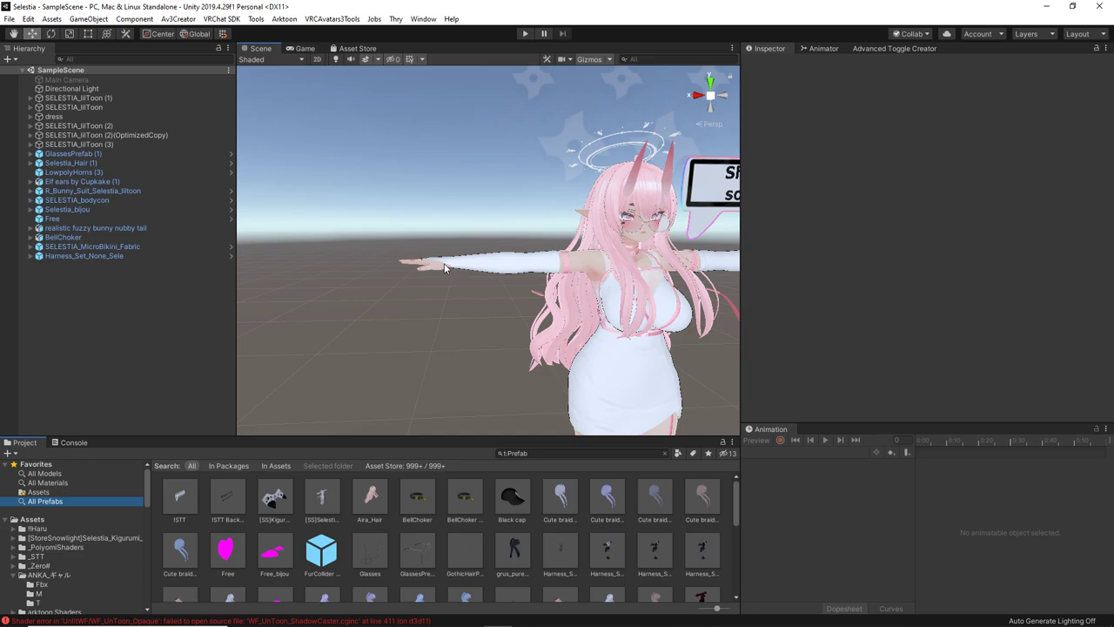
- Add an instance of the SELESTIA_lilToon prefab to SampleScene
{"action": "scroll", "coordinate": [318, 516], "scroll_direction": "down", "scroll_amount": 5}
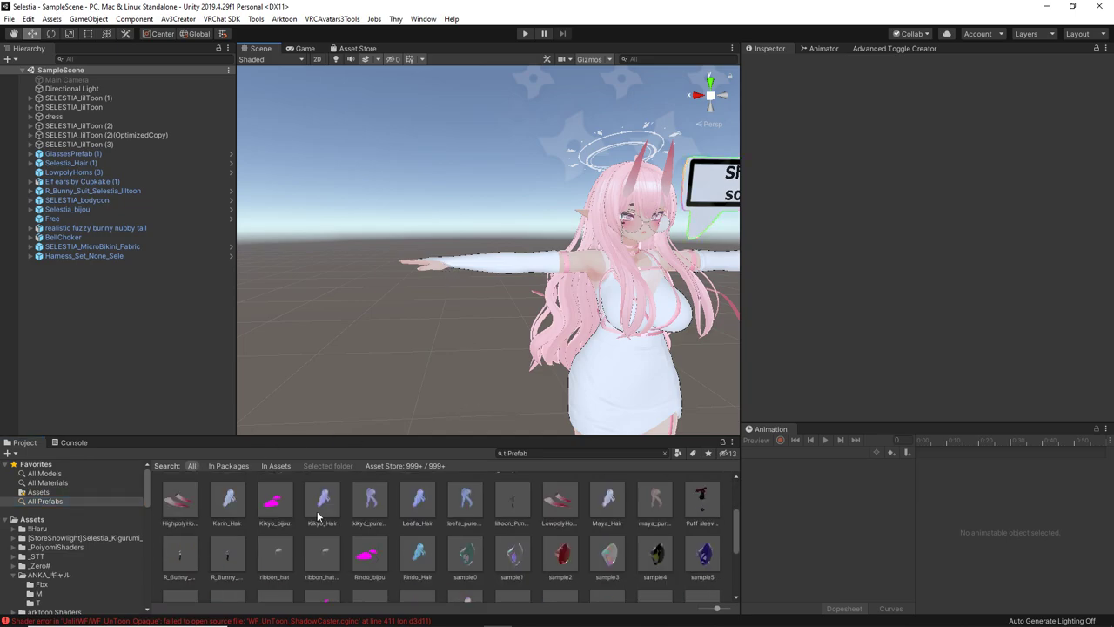
{"action": "scroll", "coordinate": [318, 516], "scroll_direction": "down", "scroll_amount": 1}
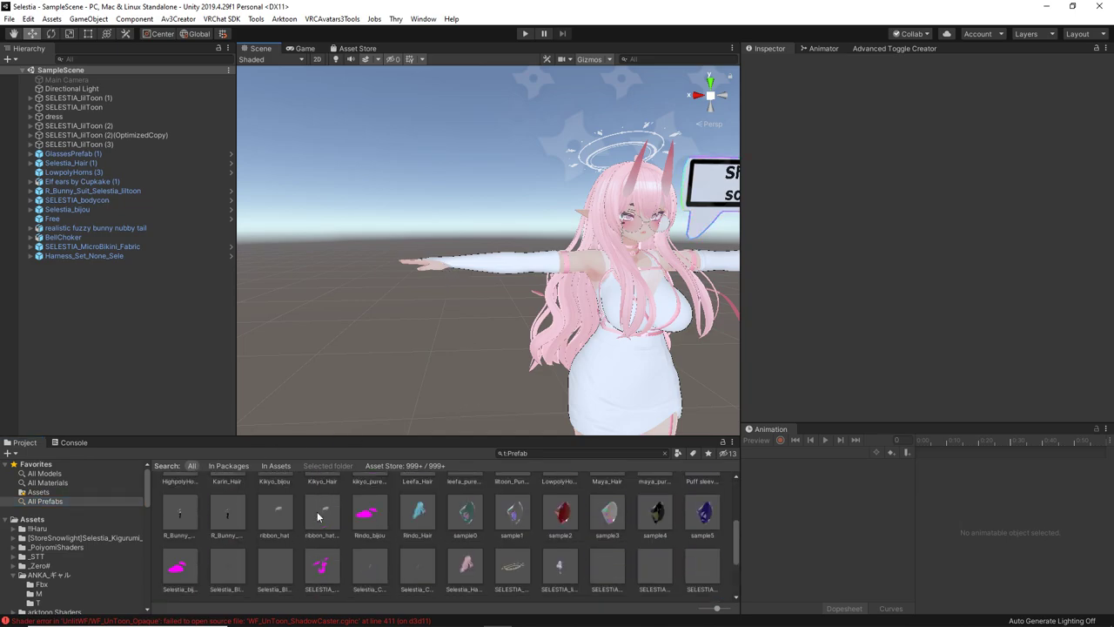
{"action": "left_click", "coordinate": [558, 570]}
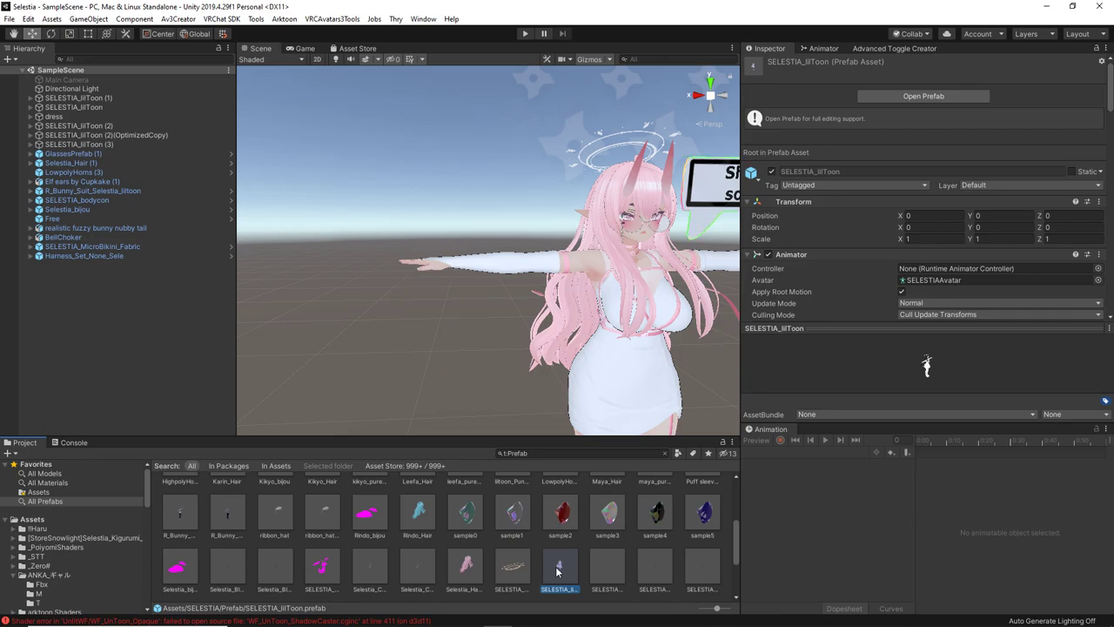
{"action": "left_click_drag", "start_coordinate": [557, 570], "coordinate": [94, 373]}
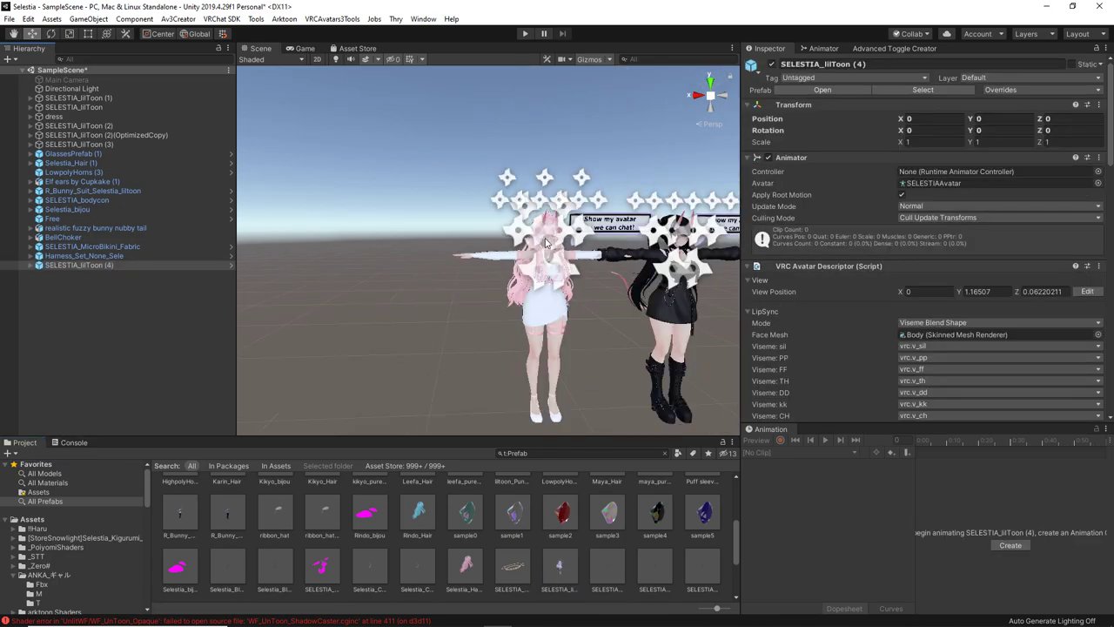
- Move the new SELESTIA_lilToon (4) avatar along X to about 3.115, clear of the pink-haired avatar
{"action": "middle_click_drag", "start_coordinate": [549, 243], "coordinate": [469, 245]}
{"action": "left_click_drag", "start_coordinate": [608, 287], "coordinate": [441, 287]}
{"action": "middle_click_drag", "start_coordinate": [503, 292], "coordinate": [609, 271]}
{"action": "left_click_drag", "start_coordinate": [658, 255], "coordinate": [380, 293]}
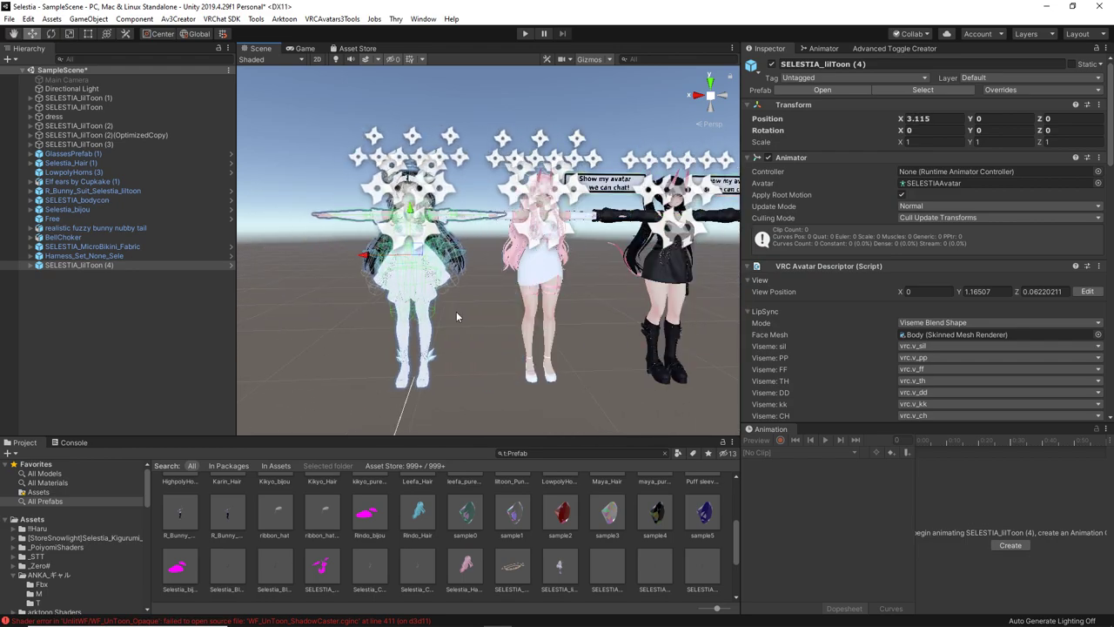
{"action": "left_click", "coordinate": [457, 311]}
- Shift SELESTIA_lilToon (4) closer to the pink-haired avatar, to about X 2.705
{"action": "scroll", "coordinate": [487, 305], "scroll_direction": "up", "scroll_amount": 8}
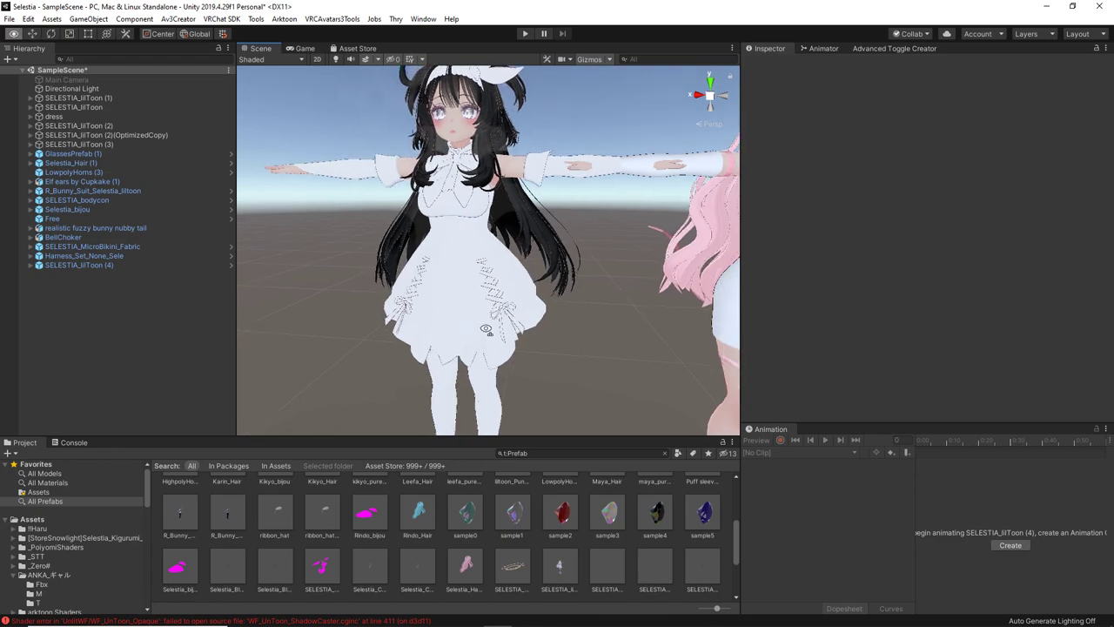
{"action": "right_click_drag", "start_coordinate": [486, 329], "coordinate": [557, 324]}
{"action": "middle_click_drag", "start_coordinate": [610, 287], "coordinate": [517, 343]}
{"action": "left_click", "coordinate": [118, 266]}
{"action": "right_click_drag", "start_coordinate": [401, 271], "coordinate": [322, 281]}
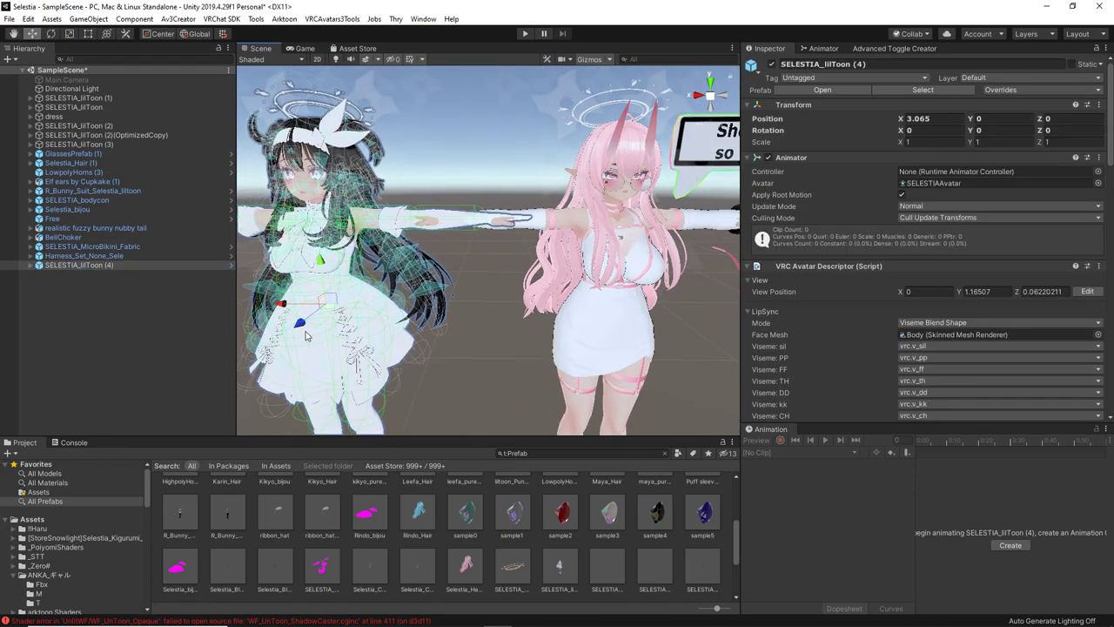
{"action": "left_click_drag", "start_coordinate": [311, 304], "coordinate": [436, 314]}
{"action": "middle_click_drag", "start_coordinate": [491, 315], "coordinate": [423, 314]}
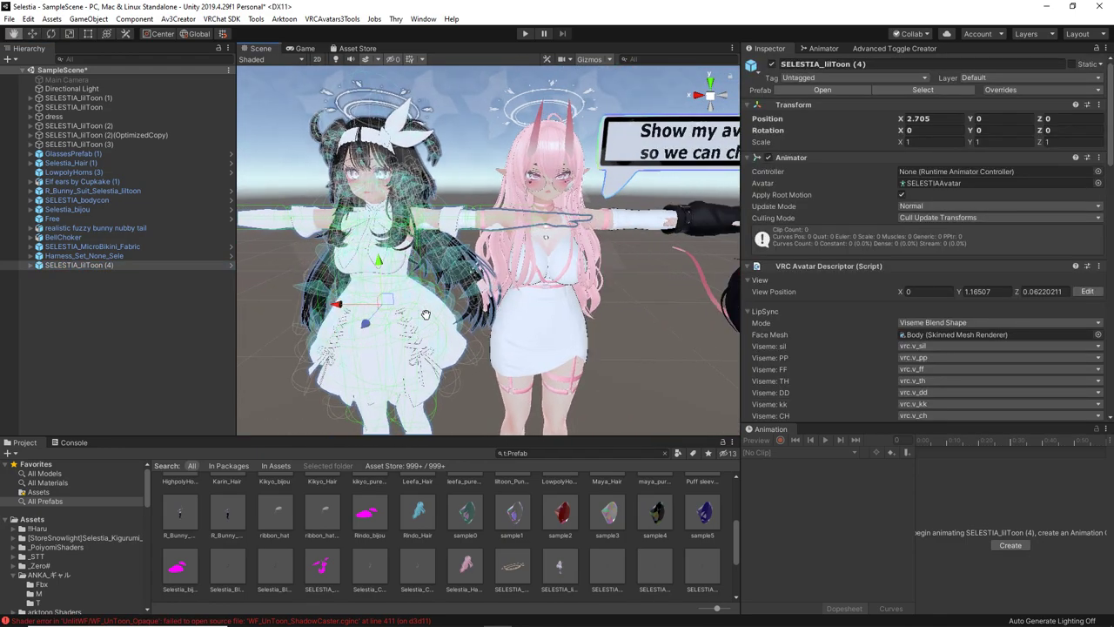
{"action": "left_click", "coordinate": [658, 325]}
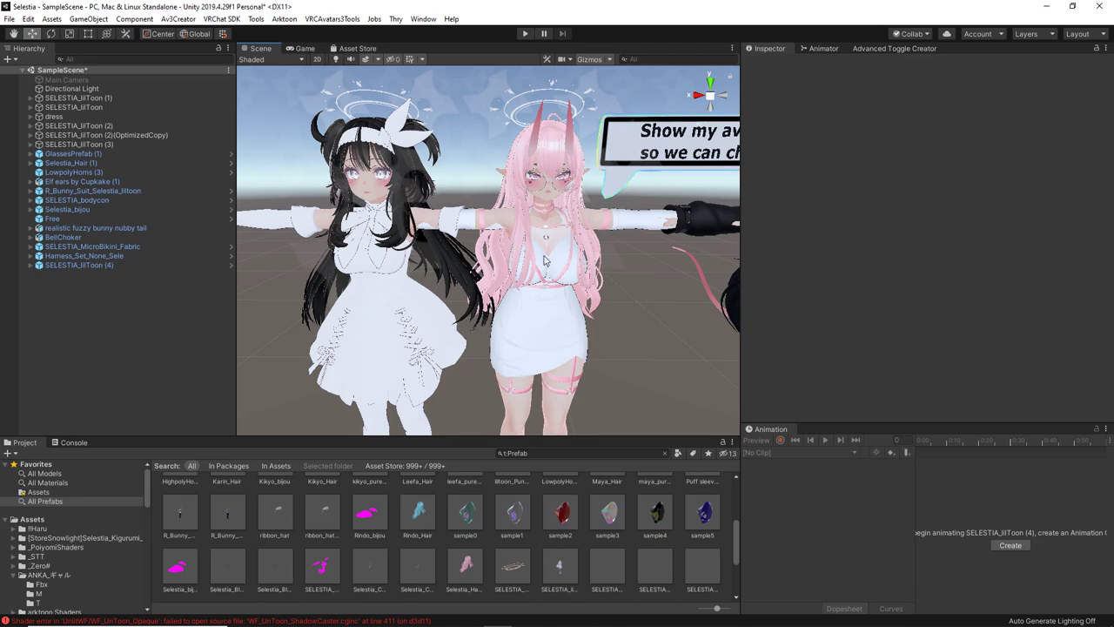
- Unpack the SELESTIA_lilToon (4) prefab instance and expose its child objects
{"action": "right_click_drag", "start_coordinate": [403, 284], "coordinate": [423, 327]}
{"action": "key", "text": "e"}
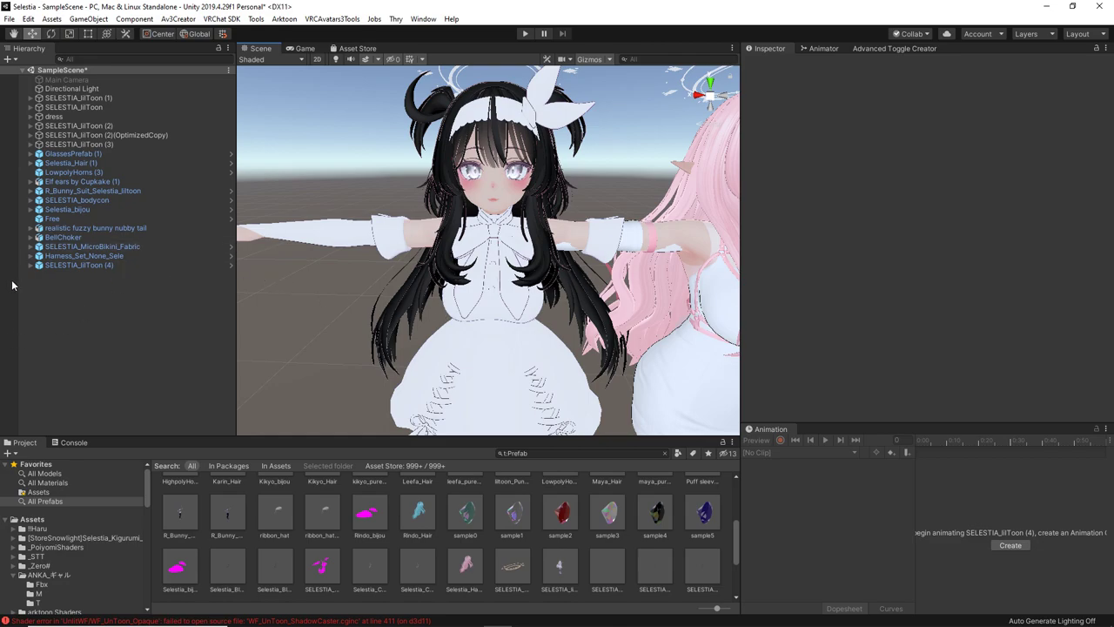
{"action": "left_click", "coordinate": [71, 265]}
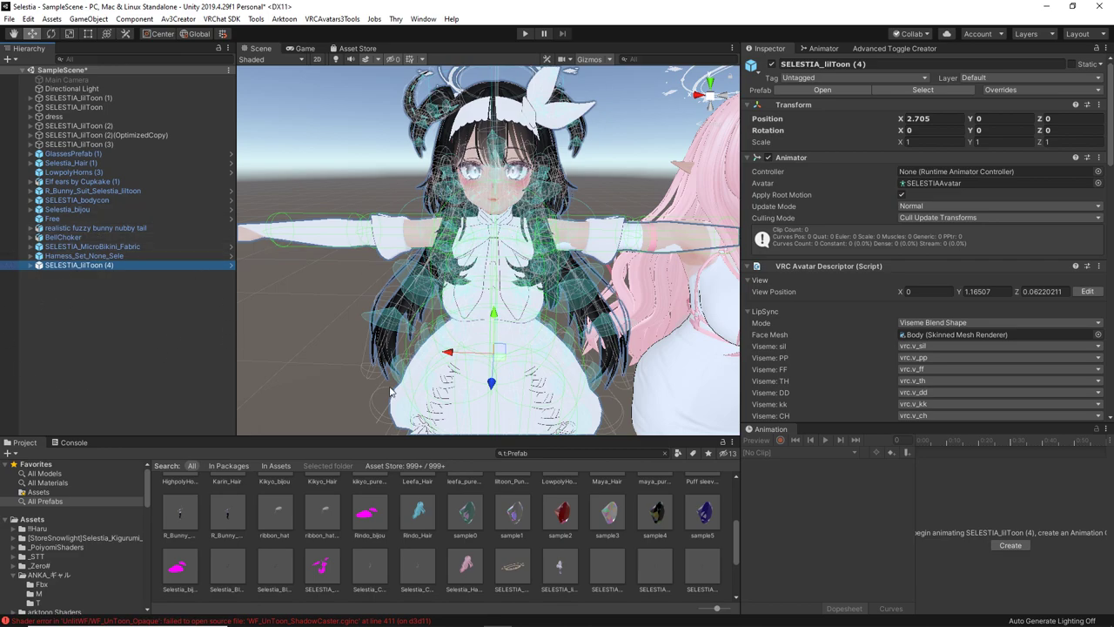
{"action": "scroll", "coordinate": [396, 387], "scroll_direction": "up", "scroll_amount": 2}
{"action": "left_click", "coordinate": [30, 265]}
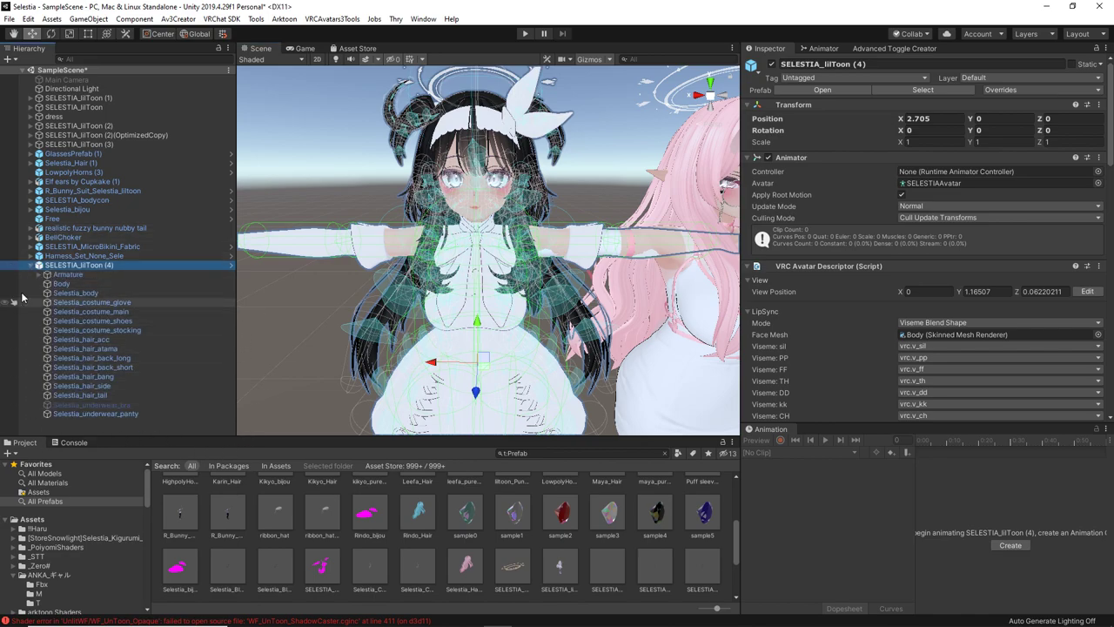
{"action": "right_click", "coordinate": [61, 268]}
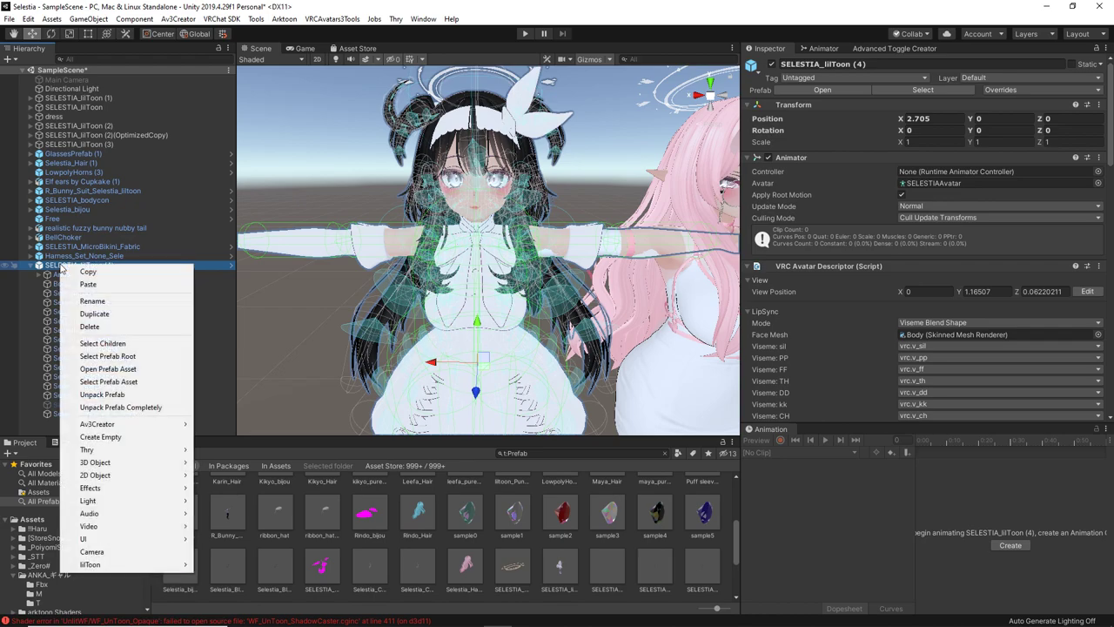
{"action": "left_click", "coordinate": [98, 394]}
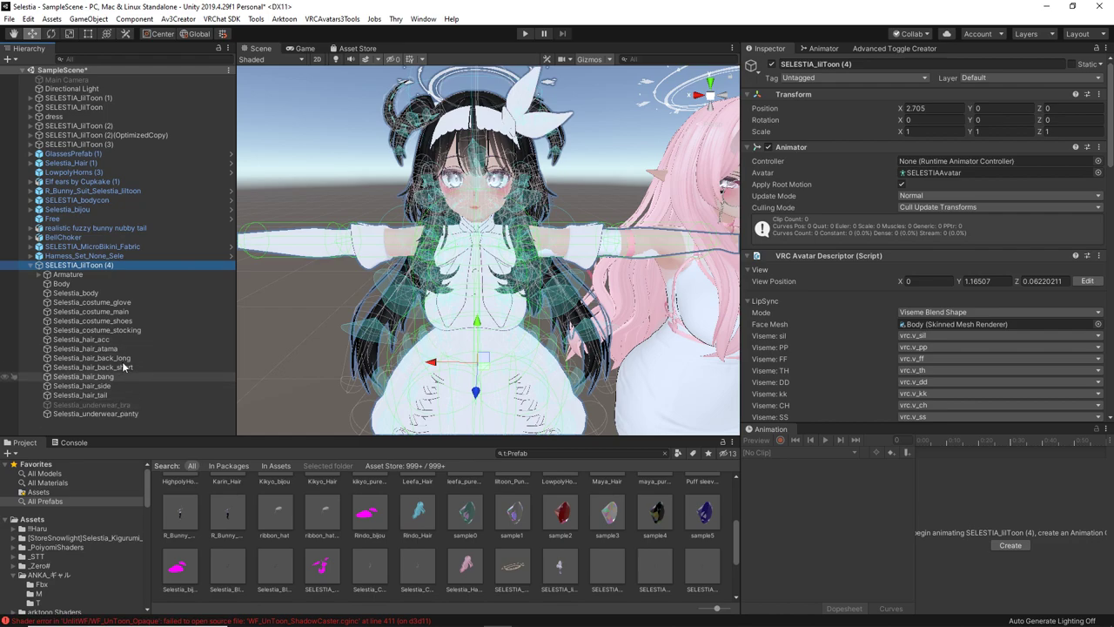
- Delete the glove, main, shoes and stocking costume meshes and Selestia_hair_acc from SELESTIA_lilToon (4)
{"action": "left_click", "coordinate": [131, 330]}
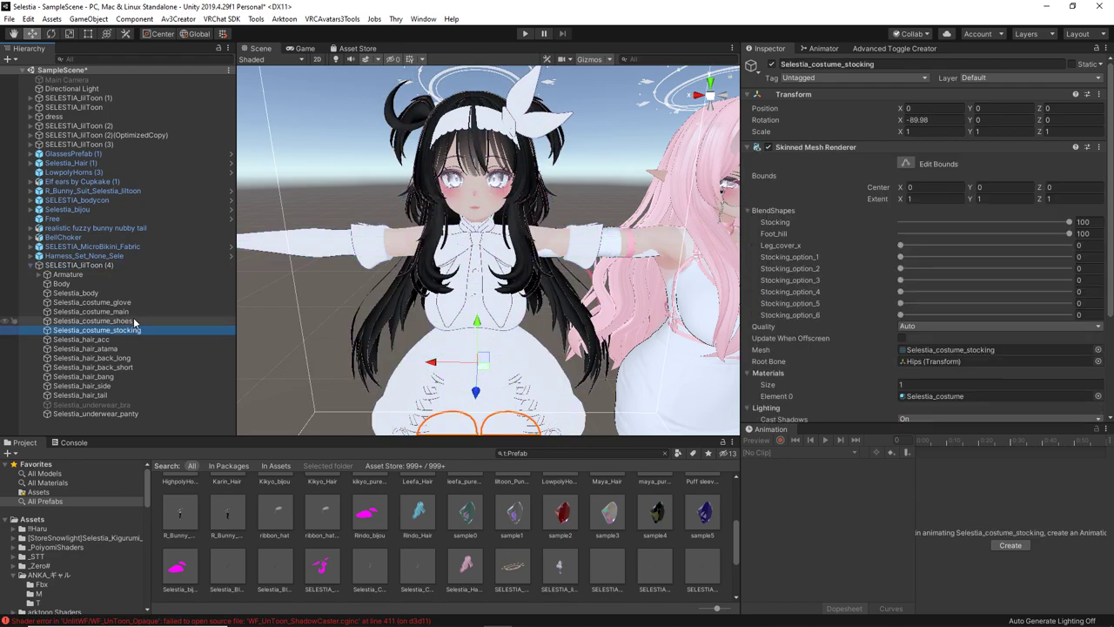
{"action": "left_click", "coordinate": [147, 303], "text": "ctrl"}
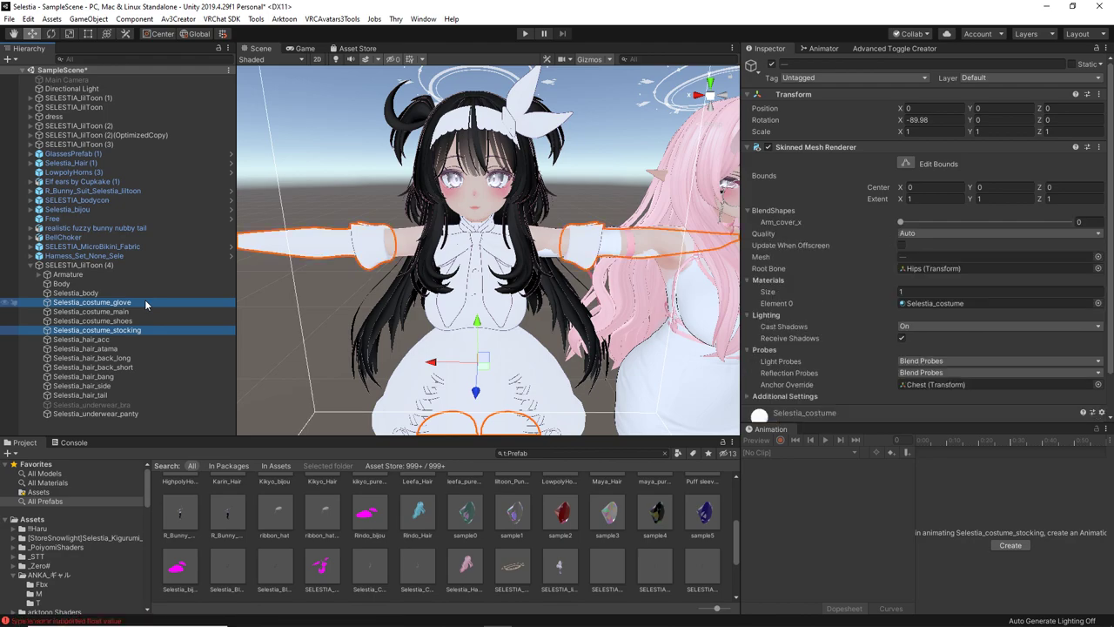
{"action": "left_click", "coordinate": [135, 312], "text": "ctrl"}
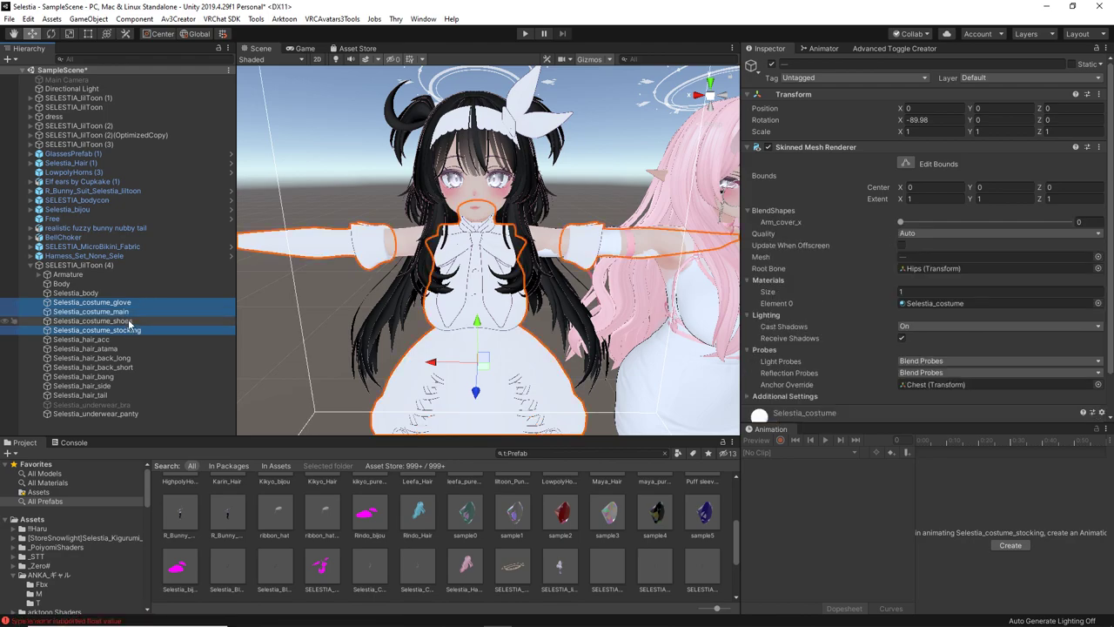
{"action": "left_click", "coordinate": [129, 321], "text": "ctrl"}
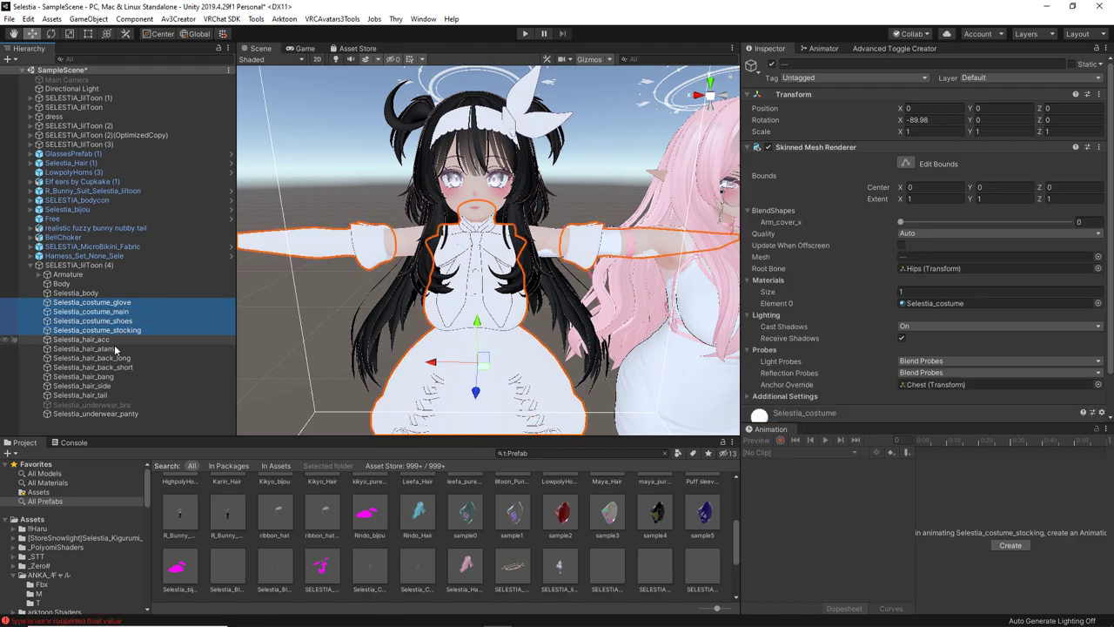
{"action": "left_click", "coordinate": [94, 341], "text": "ctrl"}
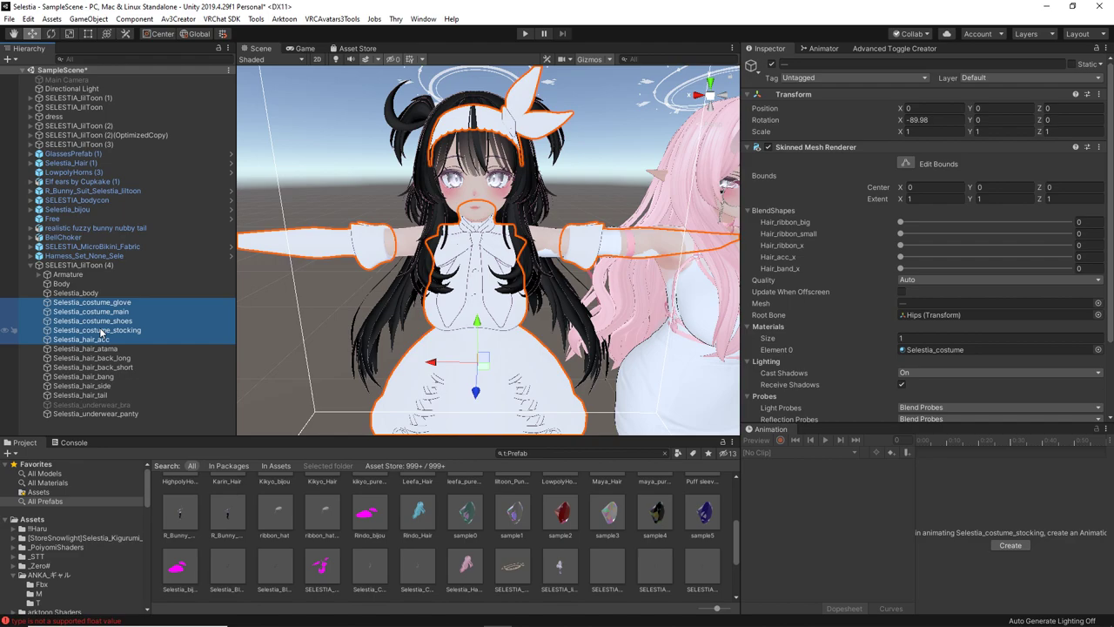
{"action": "right_click", "coordinate": [101, 334]}
{"action": "left_click", "coordinate": [131, 396]}
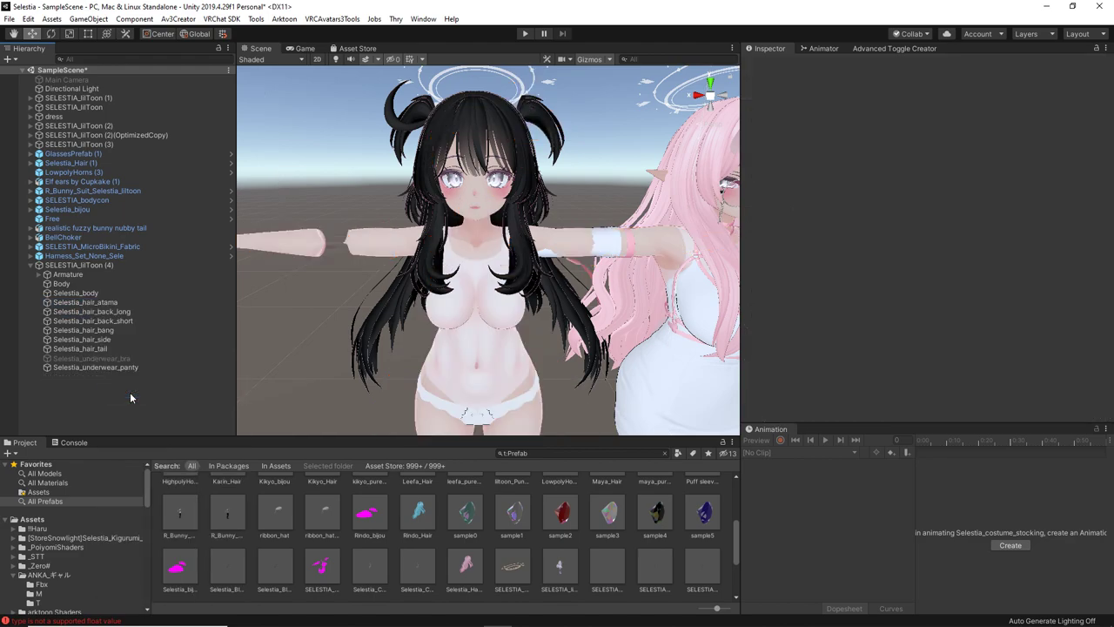
- Move SELESTIA_lilToon (4) farther from the pink-haired avatar, to about X 3.062
{"action": "middle_click_drag", "start_coordinate": [480, 319], "coordinate": [494, 325]}
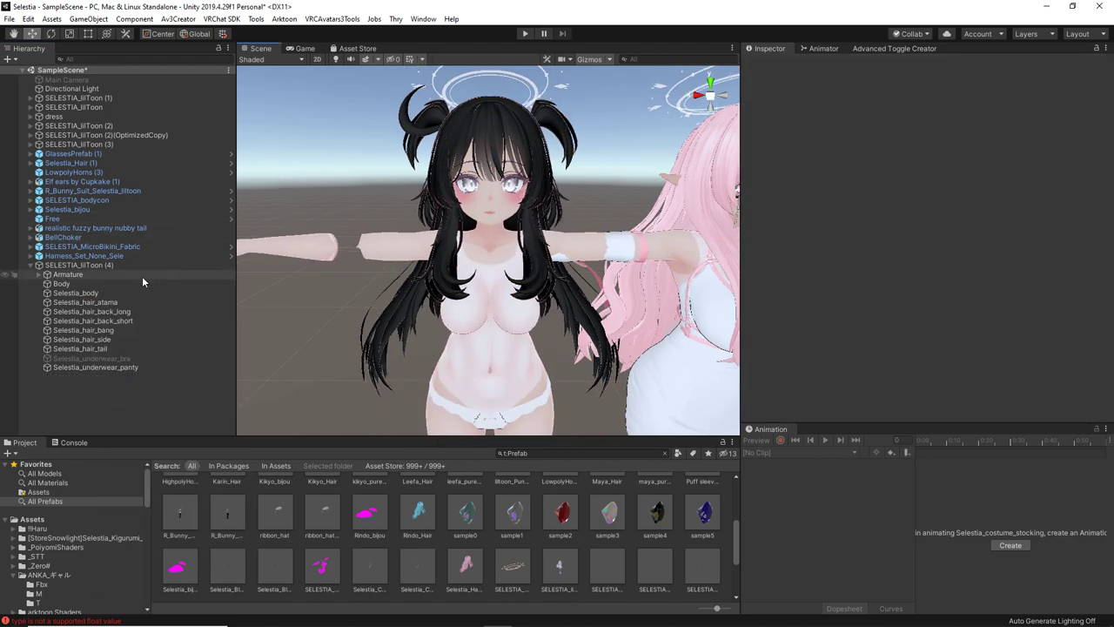
{"action": "left_click", "coordinate": [95, 265]}
{"action": "left_click_drag", "start_coordinate": [443, 370], "coordinate": [270, 370]}
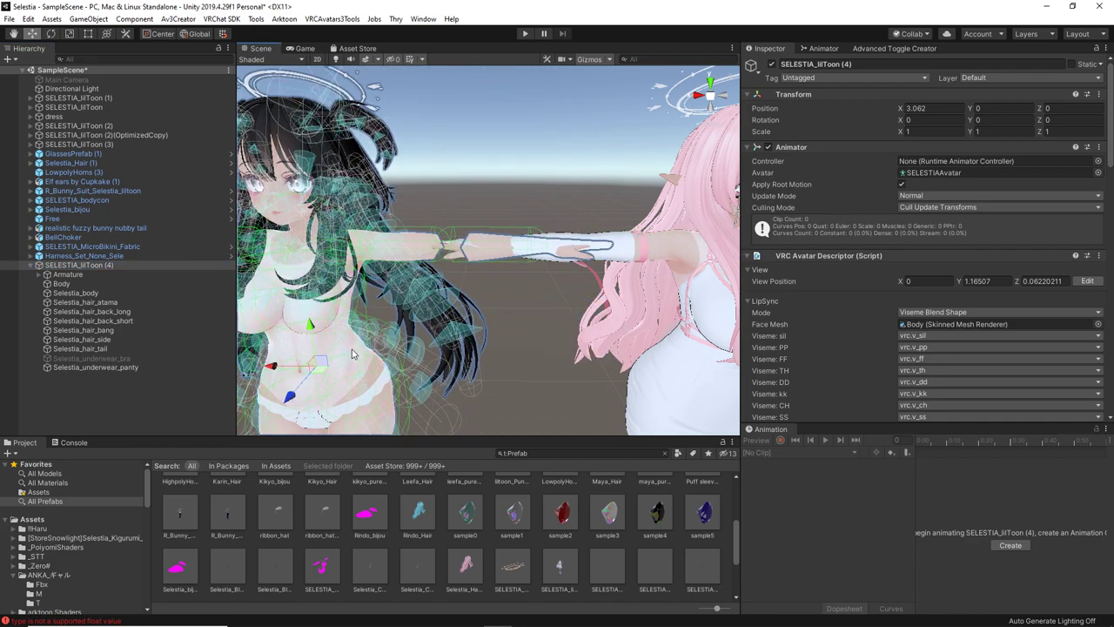
{"action": "middle_click_drag", "start_coordinate": [351, 355], "coordinate": [403, 330]}
{"action": "left_click", "coordinate": [416, 341]}
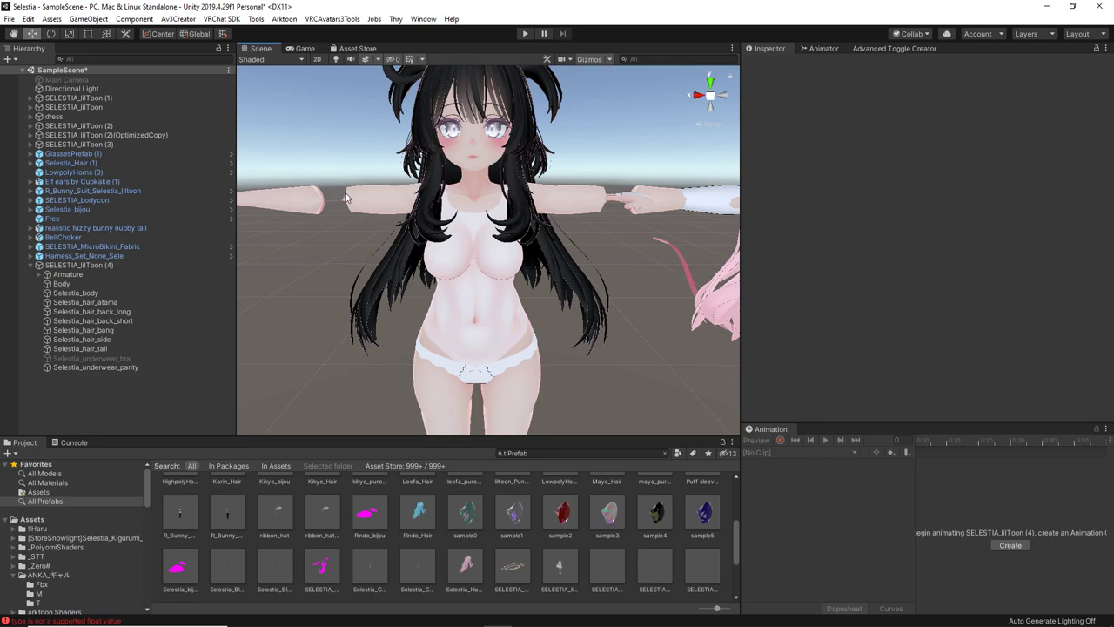
- Set the Shrink_Elbow blend shape of Selestia_body to 0 to restore the missing elbows
{"action": "middle_click_drag", "start_coordinate": [344, 192], "coordinate": [355, 195]}
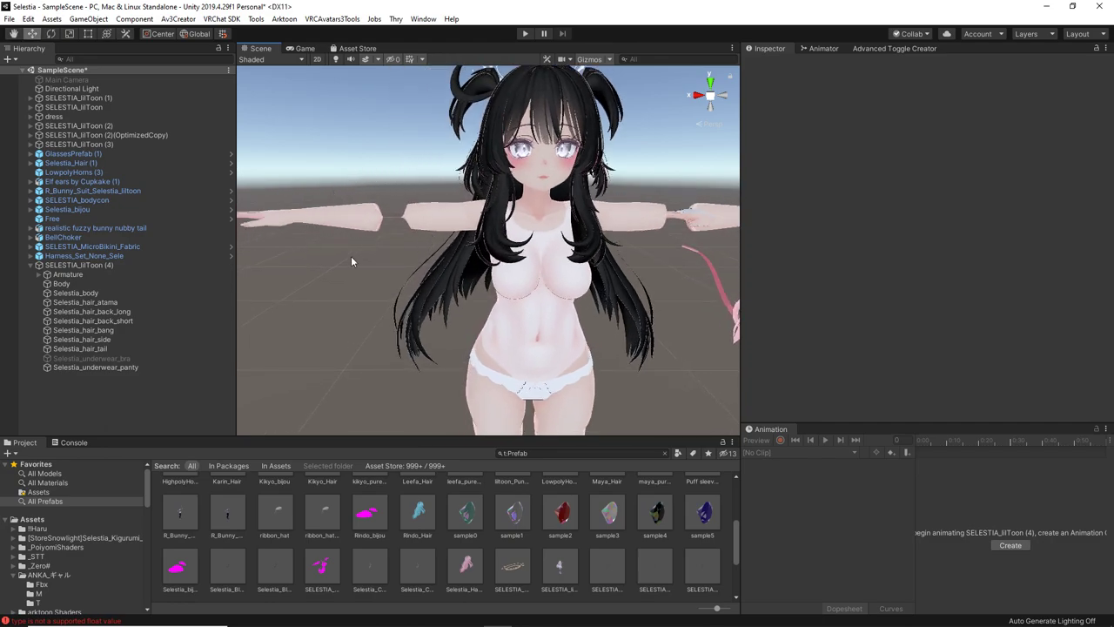
{"action": "middle_click_drag", "start_coordinate": [428, 254], "coordinate": [456, 293]}
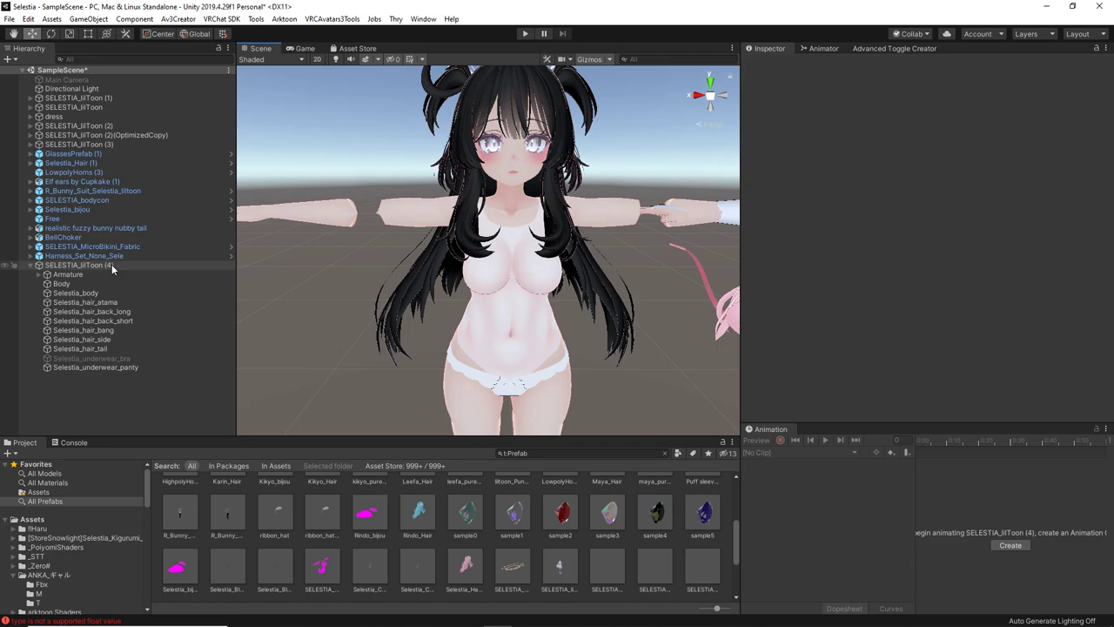
{"action": "left_click", "coordinate": [298, 209]}
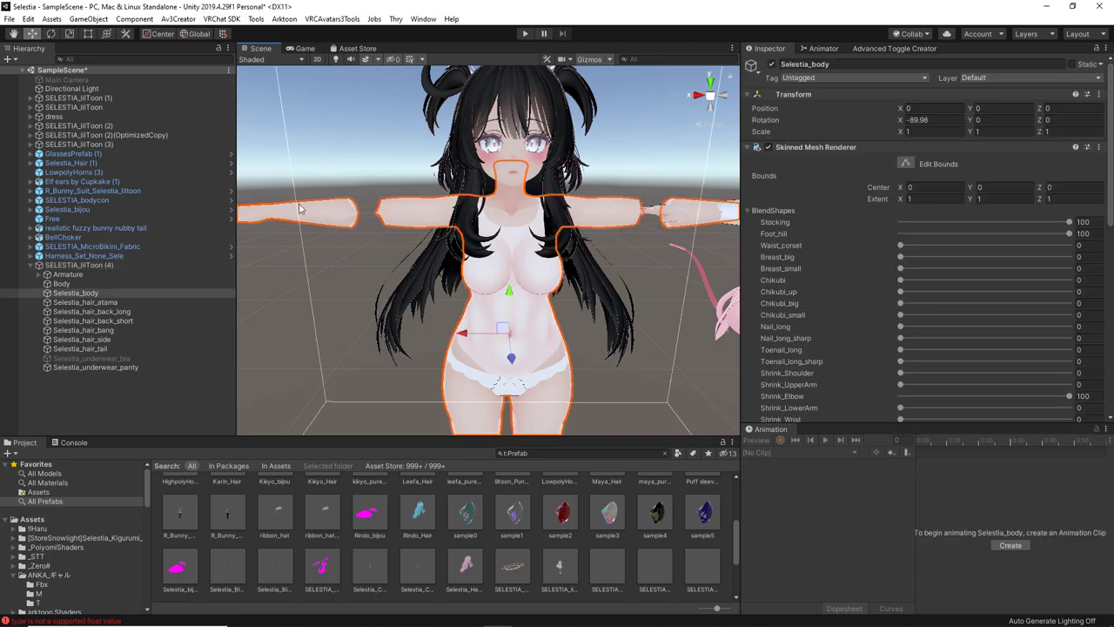
{"action": "left_click", "coordinate": [754, 210]}
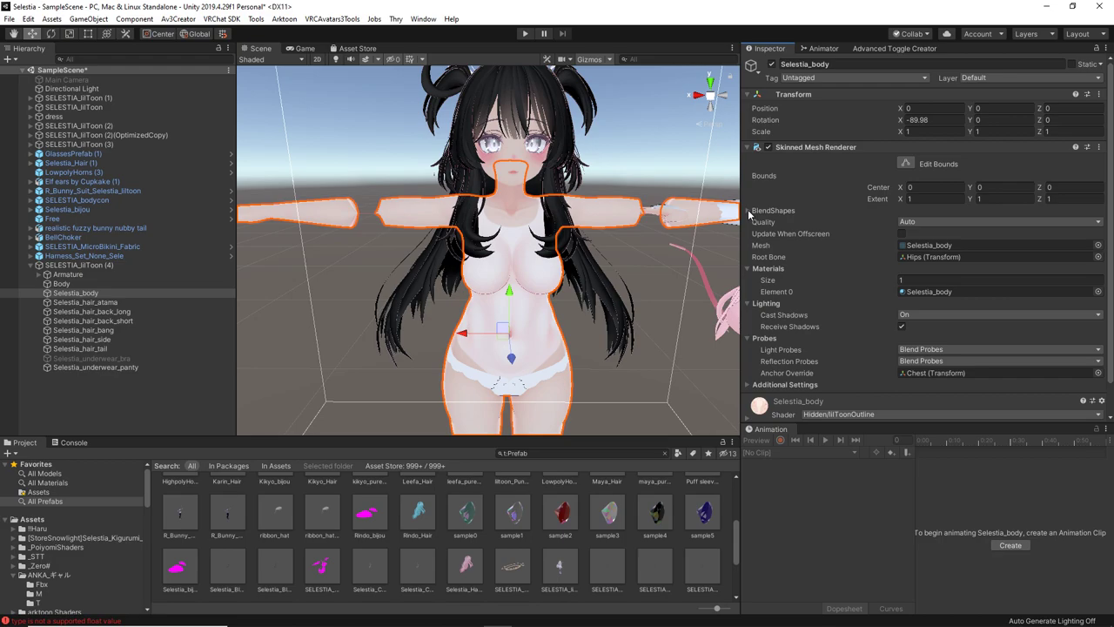
{"action": "left_click", "coordinate": [749, 212]}
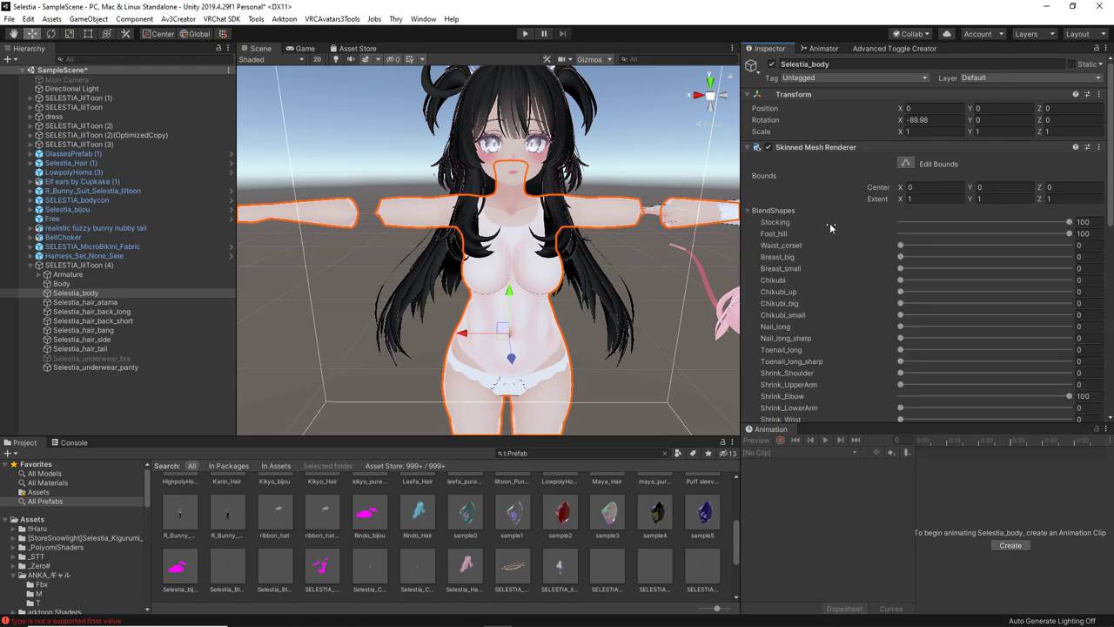
{"action": "scroll", "coordinate": [904, 186], "scroll_direction": "down", "scroll_amount": 3}
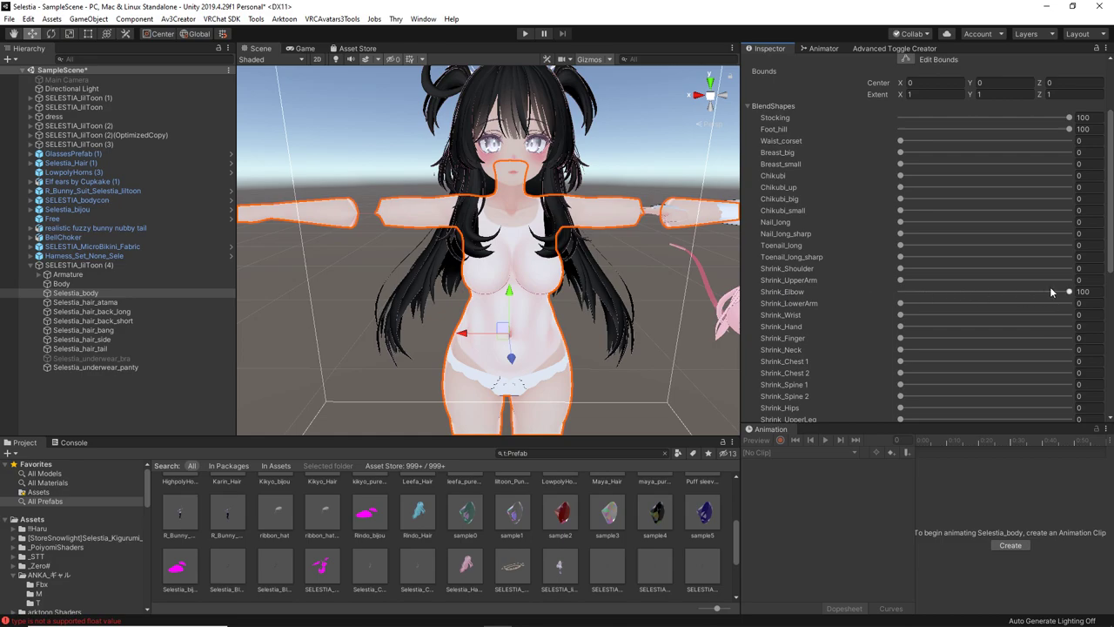
{"action": "left_click_drag", "start_coordinate": [1050, 291], "coordinate": [893, 291]}
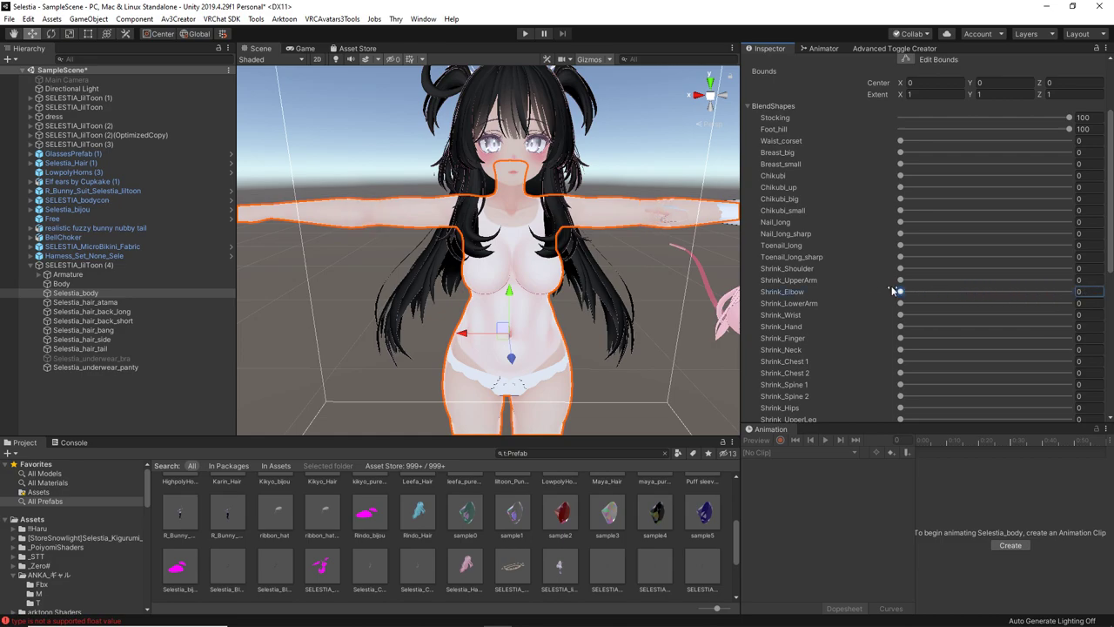
- Set the Shrink_Knee blend shape of Selestia_body to 0 to restore the missing knees
{"action": "scroll", "coordinate": [1011, 301], "scroll_direction": "down", "scroll_amount": 5}
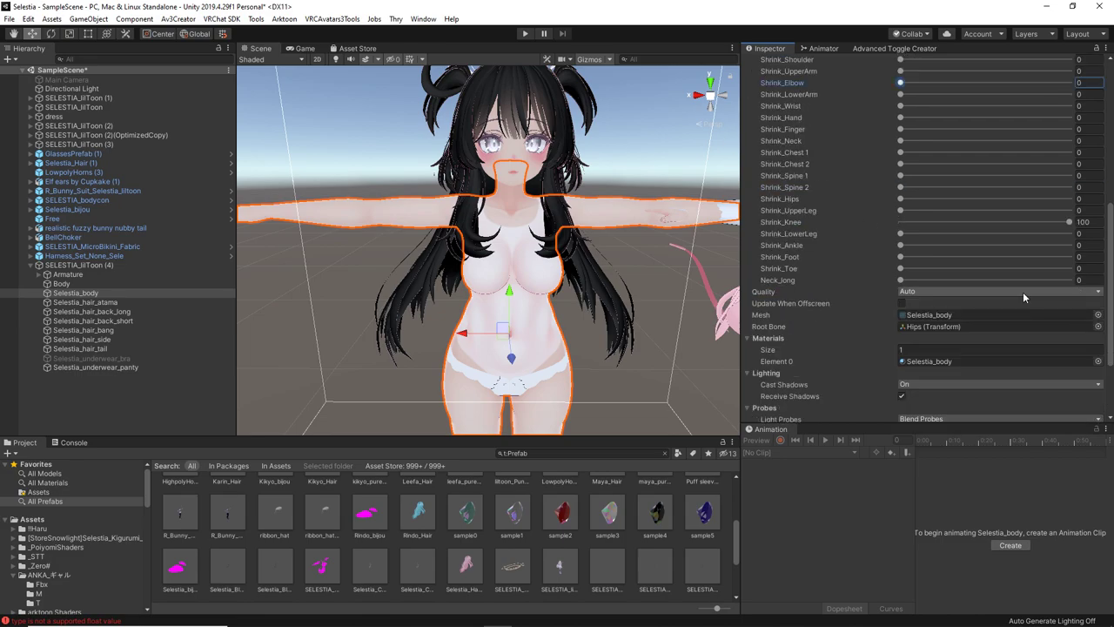
{"action": "middle_click_drag", "start_coordinate": [572, 331], "coordinate": [577, 305]}
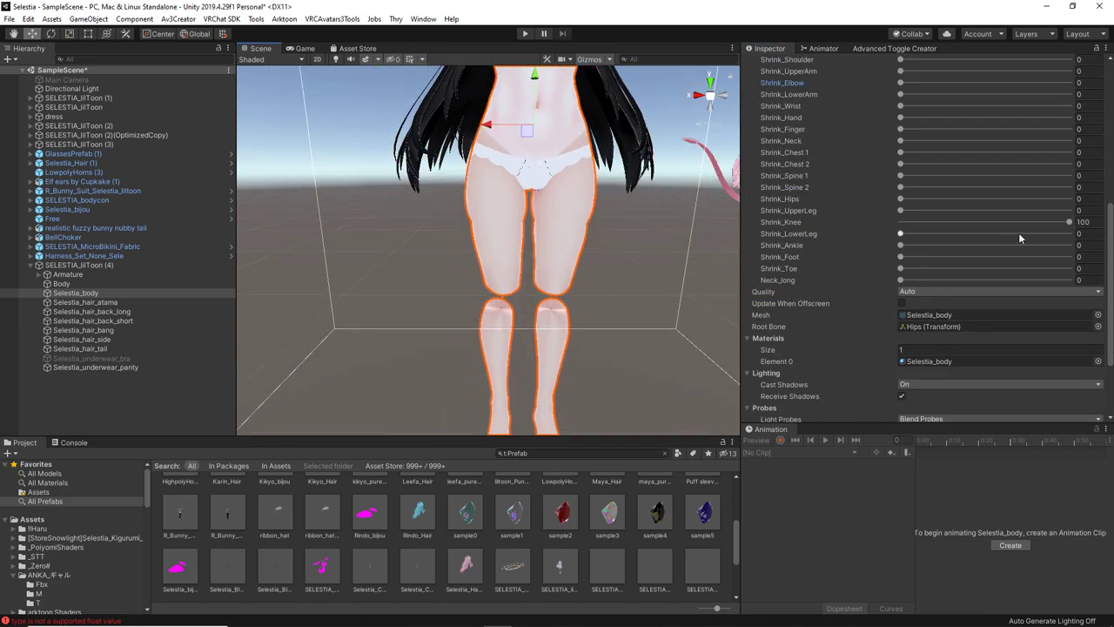
{"action": "left_click_drag", "start_coordinate": [1069, 222], "coordinate": [851, 211]}
{"action": "middle_click_drag", "start_coordinate": [428, 320], "coordinate": [423, 331]}
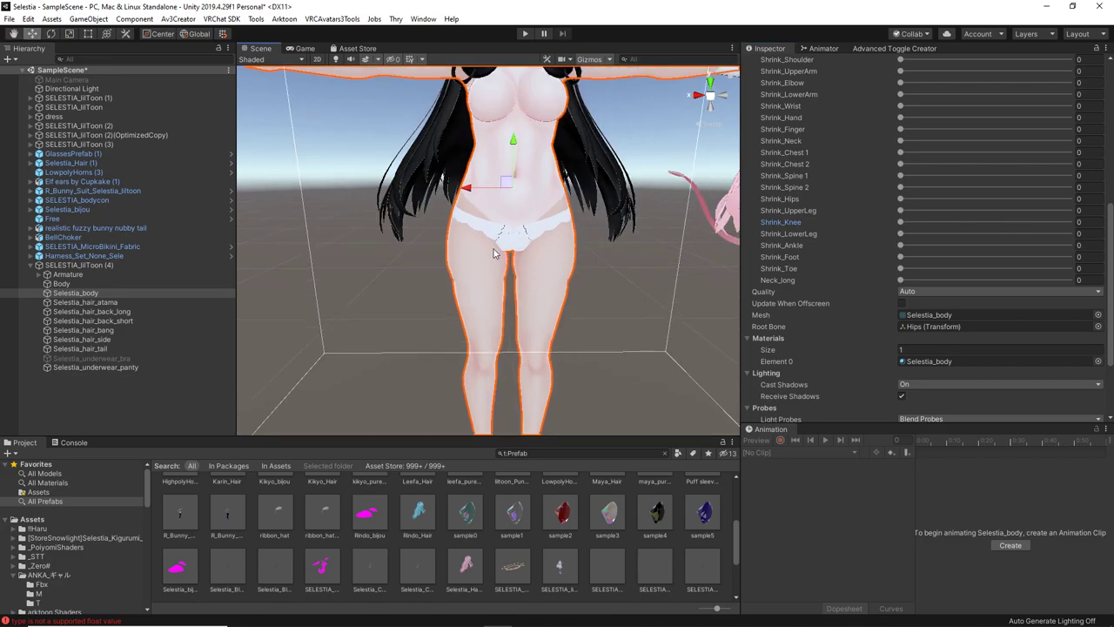
{"action": "right_click_drag", "start_coordinate": [485, 285], "coordinate": [340, 265]}
- Set the Stocking blend shape of Selestia_body to 0, check the body and clear the selection
{"action": "scroll", "coordinate": [936, 234], "scroll_direction": "up", "scroll_amount": 8}
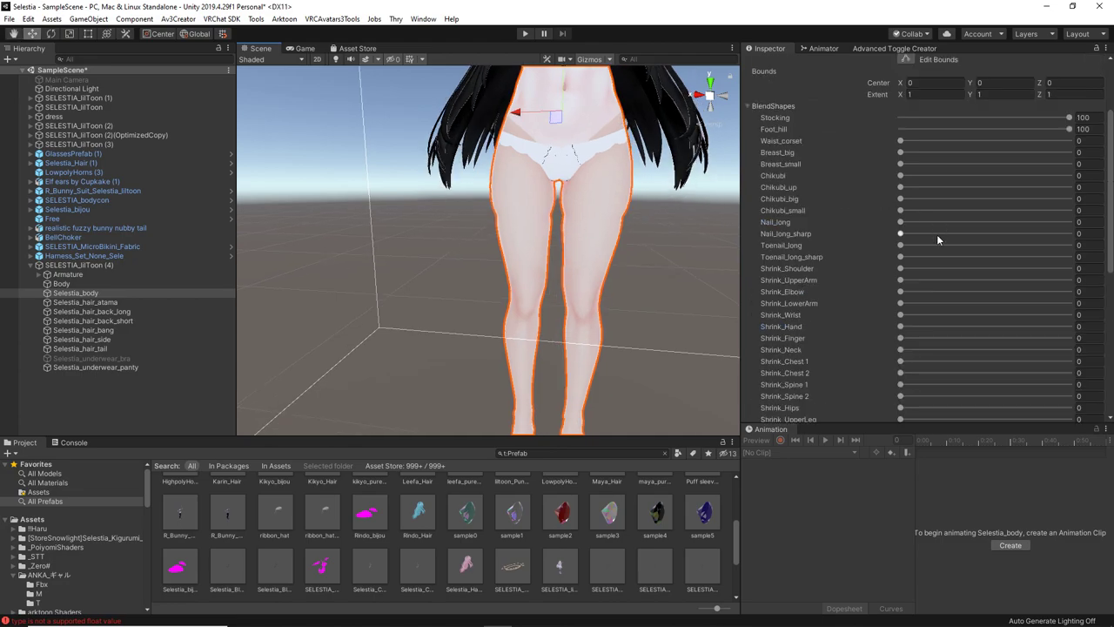
{"action": "left_click_drag", "start_coordinate": [1069, 222], "coordinate": [838, 219]}
{"action": "right_click_drag", "start_coordinate": [613, 286], "coordinate": [637, 261]}
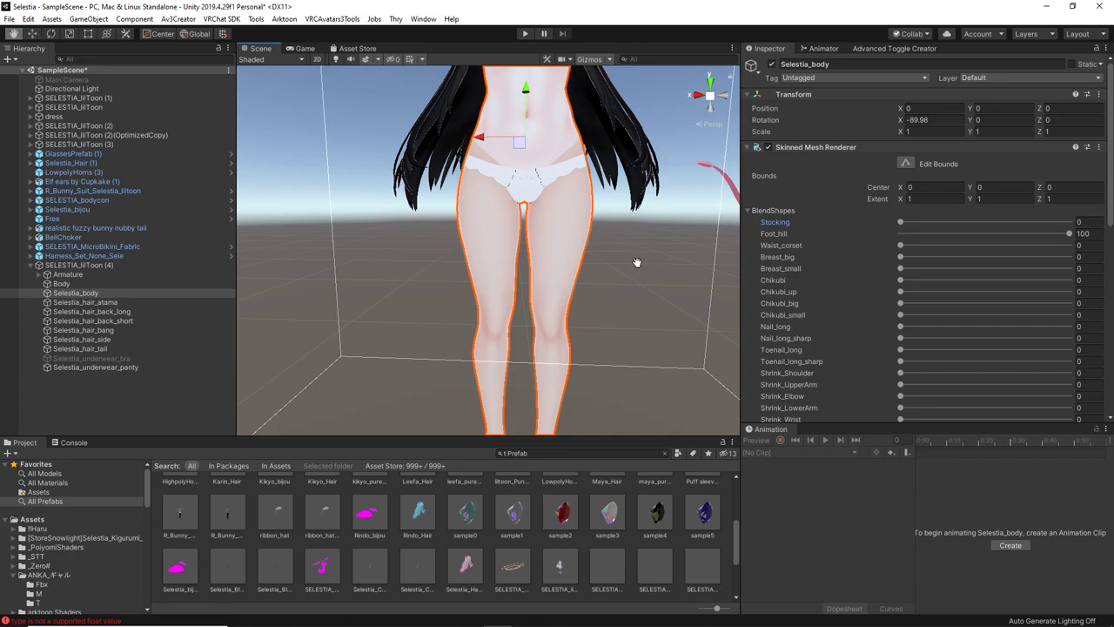
{"action": "middle_click_drag", "start_coordinate": [636, 262], "coordinate": [636, 269]}
{"action": "middle_click_drag", "start_coordinate": [588, 302], "coordinate": [594, 331]}
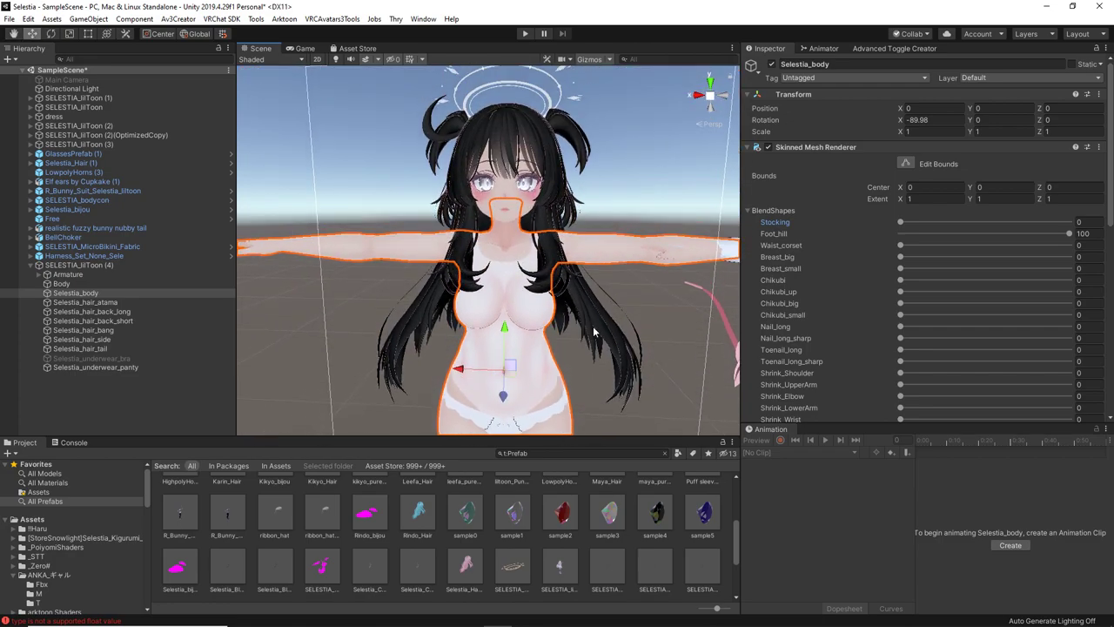
{"action": "left_click", "coordinate": [607, 327]}
{"action": "left_click", "coordinate": [642, 301]}
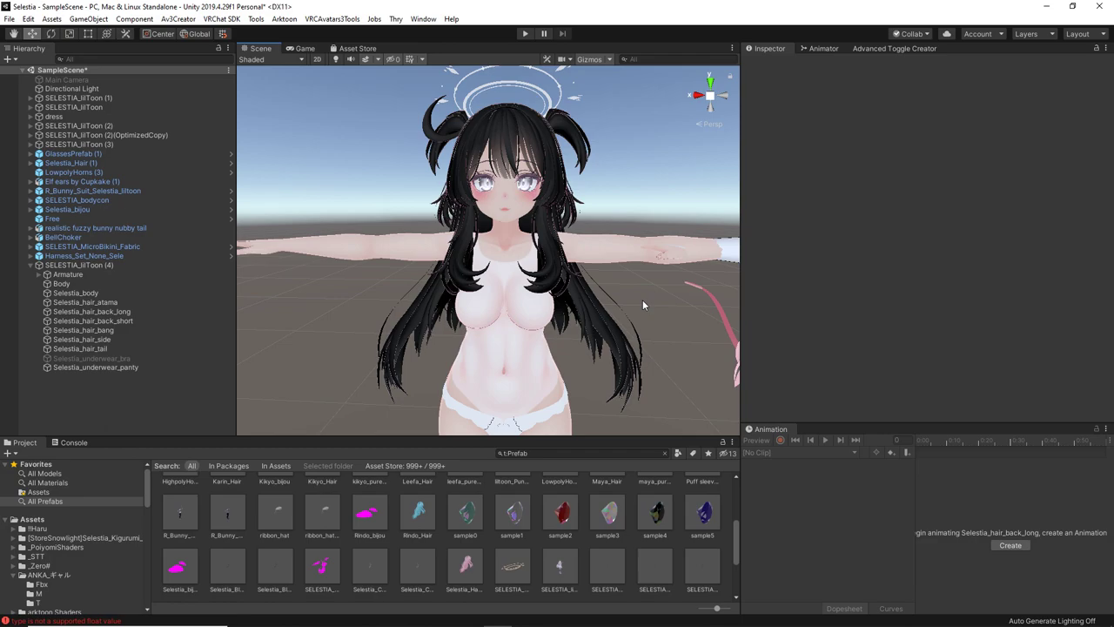
- Add the Puff sleeves & Tulip skirt for Selestia prefab to the scene as a separate root object
{"action": "scroll", "coordinate": [493, 561], "scroll_direction": "up", "scroll_amount": 5}
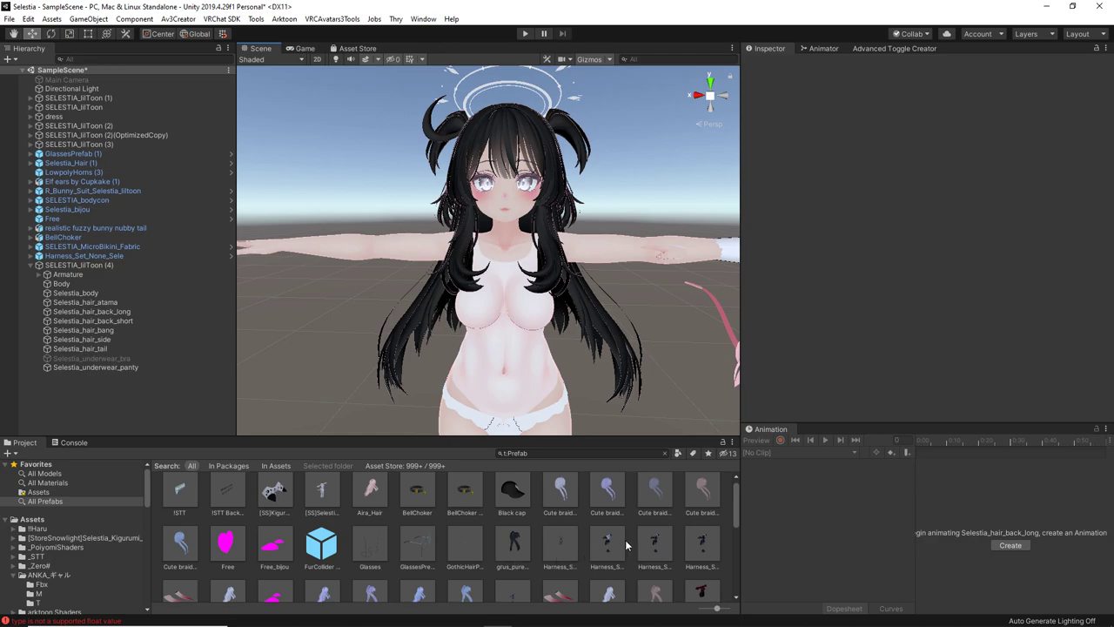
{"action": "scroll", "coordinate": [683, 557], "scroll_direction": "down", "scroll_amount": 1}
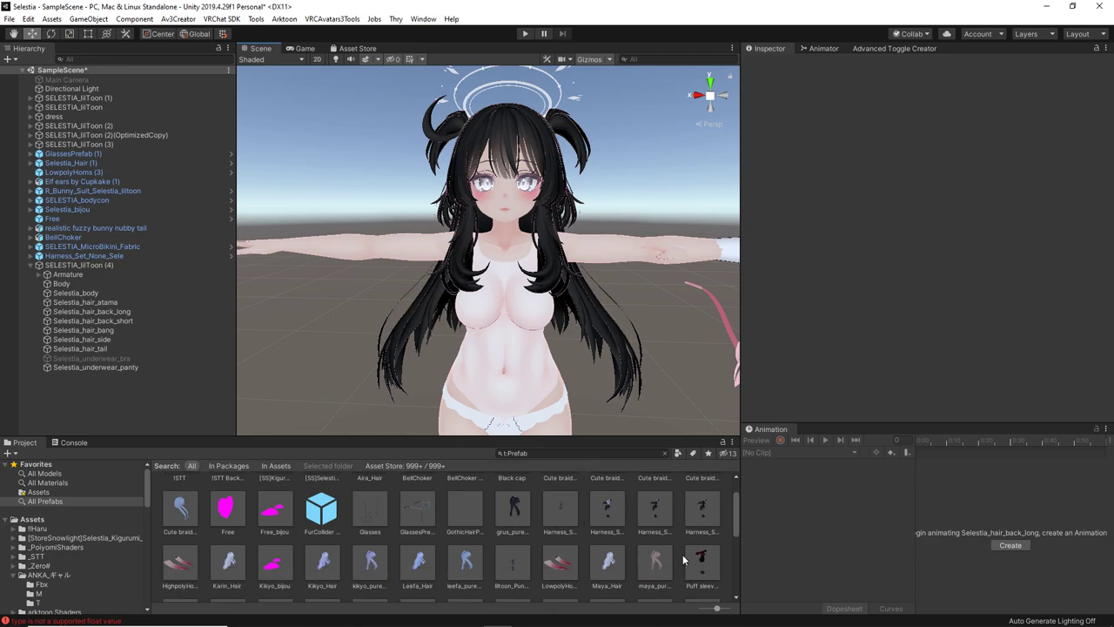
{"action": "left_click_drag", "start_coordinate": [706, 556], "coordinate": [115, 398]}
- Move the Puff sleeves & Tulip skirt outfit along X onto SELESTIA_lilToon (4), to about X 3.041
{"action": "middle_click_drag", "start_coordinate": [331, 356], "coordinate": [258, 332]}
{"action": "scroll", "coordinate": [491, 333], "scroll_direction": "down", "scroll_amount": 3}
{"action": "key", "text": "w"}
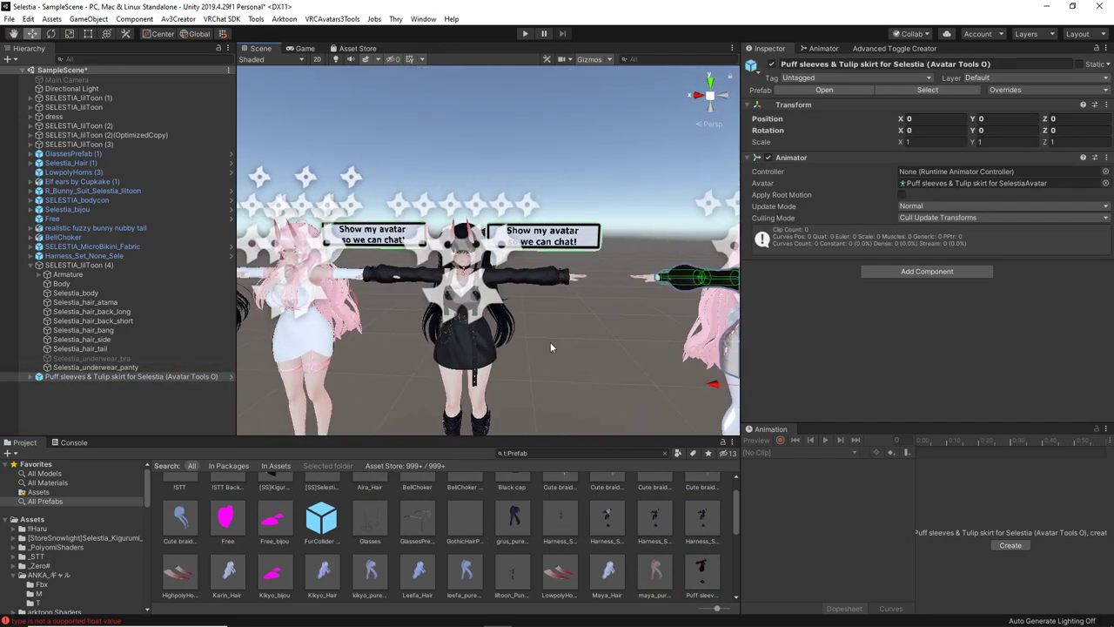
{"action": "left_click_drag", "start_coordinate": [712, 384], "coordinate": [379, 378]}
{"action": "middle_click_drag", "start_coordinate": [373, 378], "coordinate": [666, 371]}
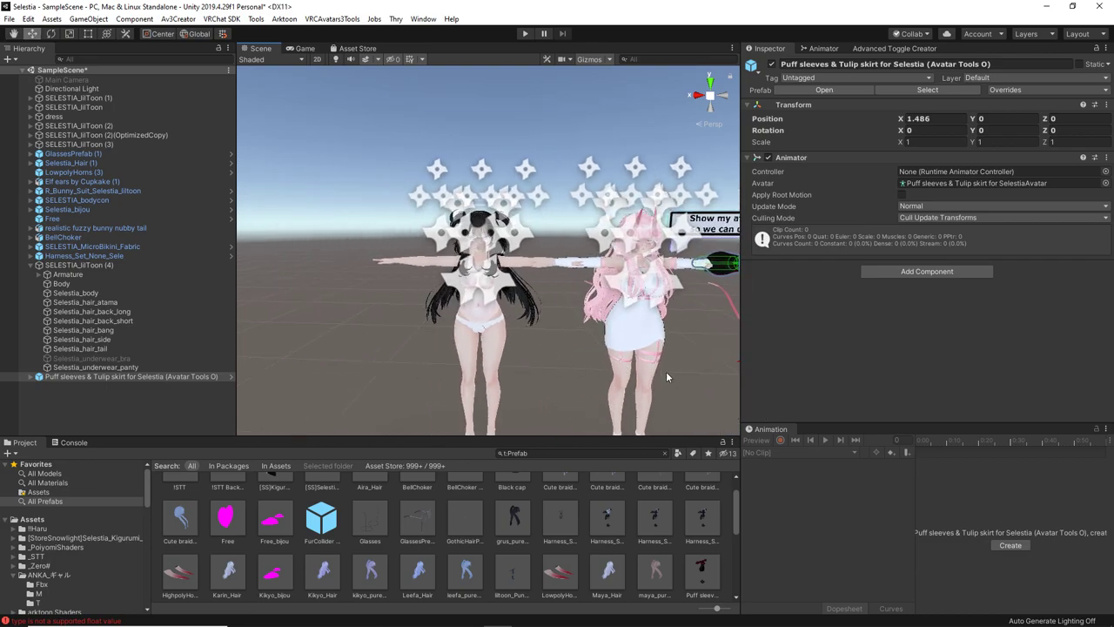
{"action": "right_click_drag", "start_coordinate": [666, 371], "coordinate": [716, 382]}
{"action": "left_click_drag", "start_coordinate": [642, 339], "coordinate": [387, 353]}
{"action": "scroll", "coordinate": [484, 348], "scroll_direction": "up", "scroll_amount": 2}
{"action": "key", "text": "f"}
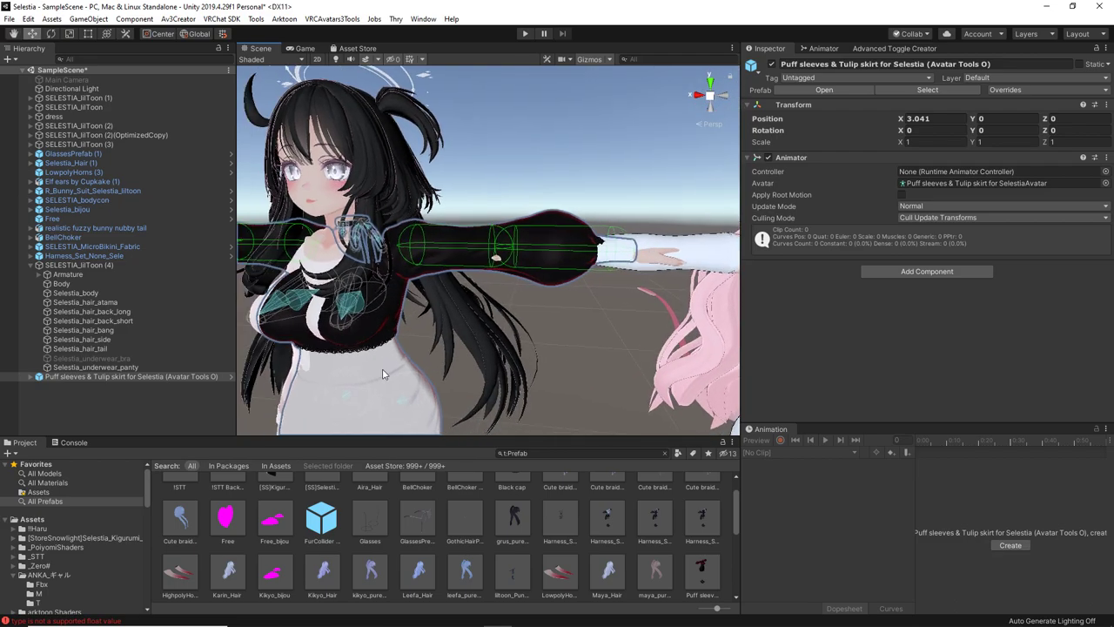
- Copy the X position 3.062 of SELESTIA_lilToon (4) to the Puff sleeves & Tulip skirt outfit so they align exactly
{"action": "left_click", "coordinate": [69, 264]}
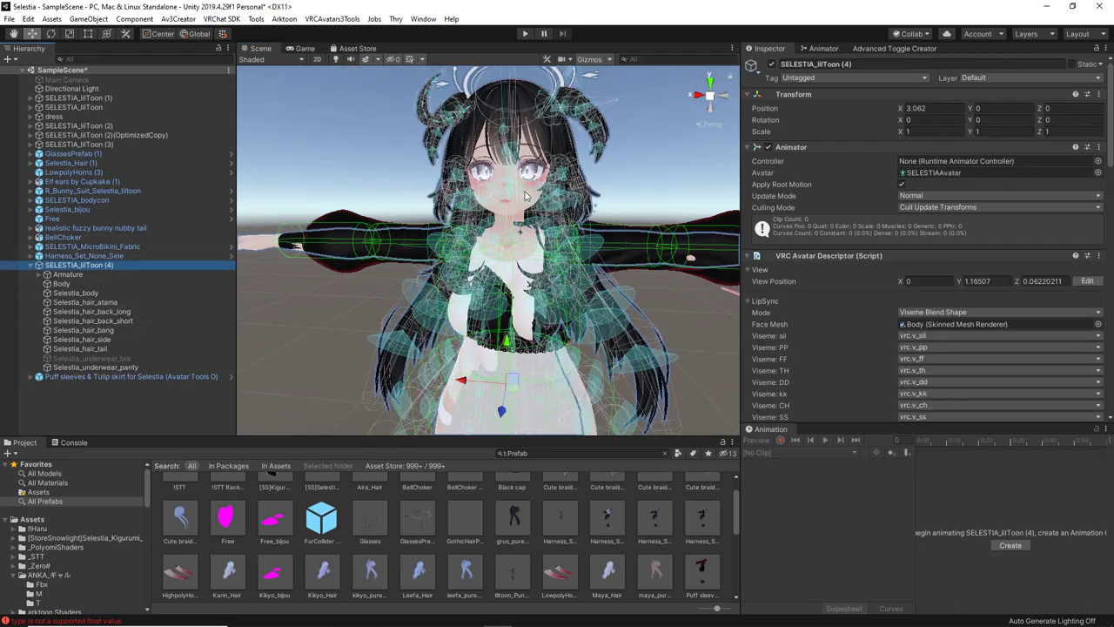
{"action": "left_click", "coordinate": [937, 108]}
{"action": "key", "text": "ctrl+c"}
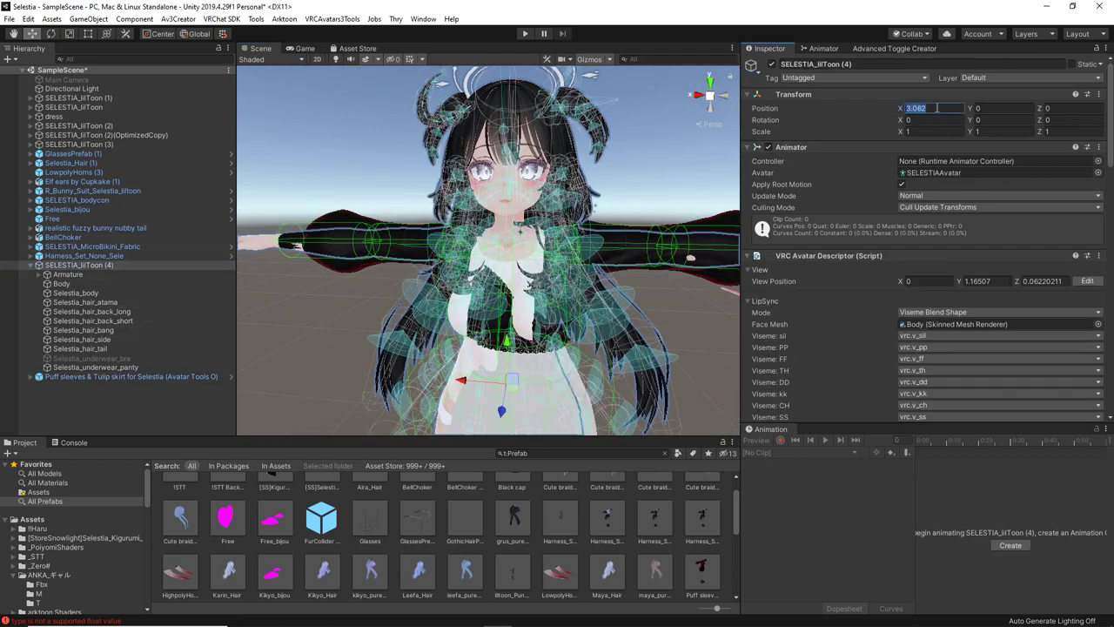
{"action": "left_click", "coordinate": [131, 376]}
{"action": "left_click", "coordinate": [945, 118]}
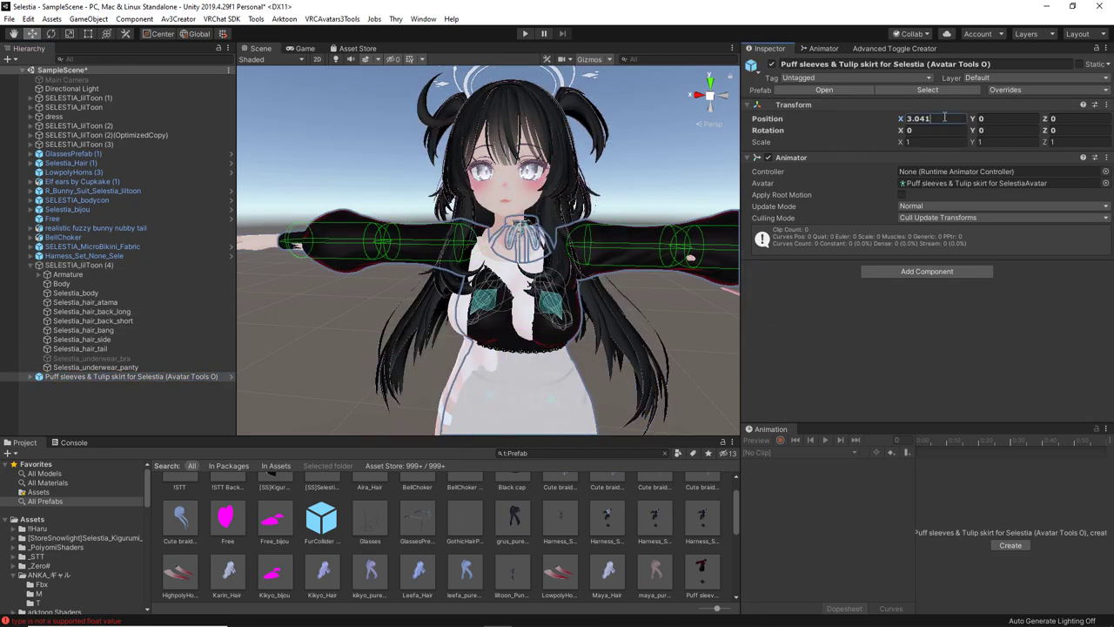
{"action": "key", "text": "ctrl+v"}
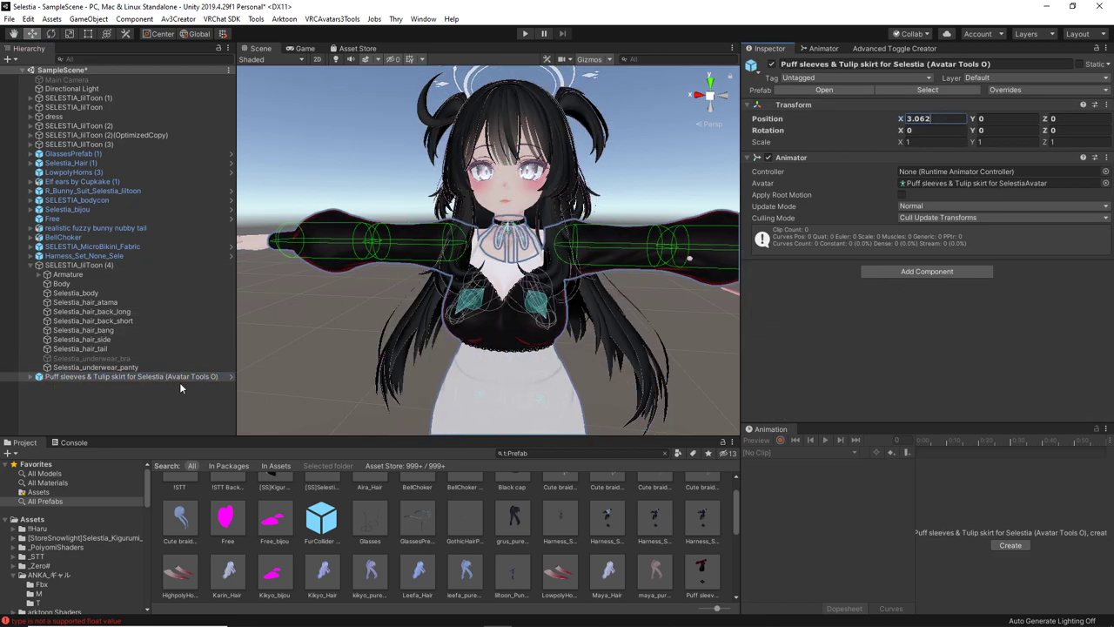
{"action": "left_click", "coordinate": [321, 347]}
{"action": "right_click_drag", "start_coordinate": [259, 349], "coordinate": [296, 351]}
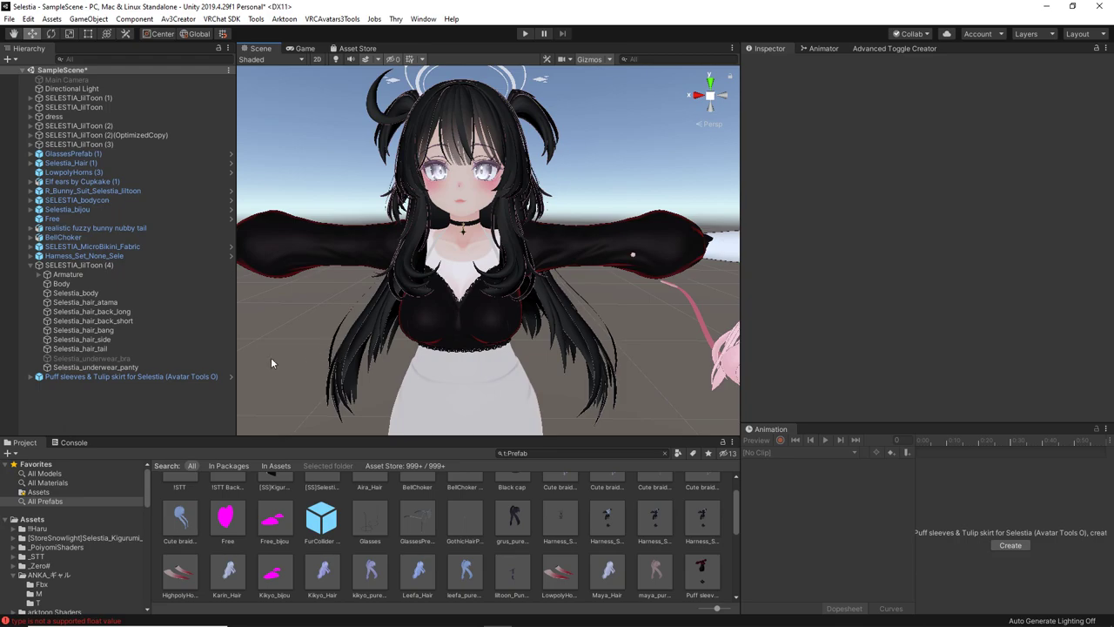
- Add the Puff sleeves & Tulip skirt prefab as a child of SELESTIA_lilToon (4) and delete the deactivated root-level copy
{"action": "left_click", "coordinate": [148, 376]}
{"action": "left_click", "coordinate": [771, 63]}
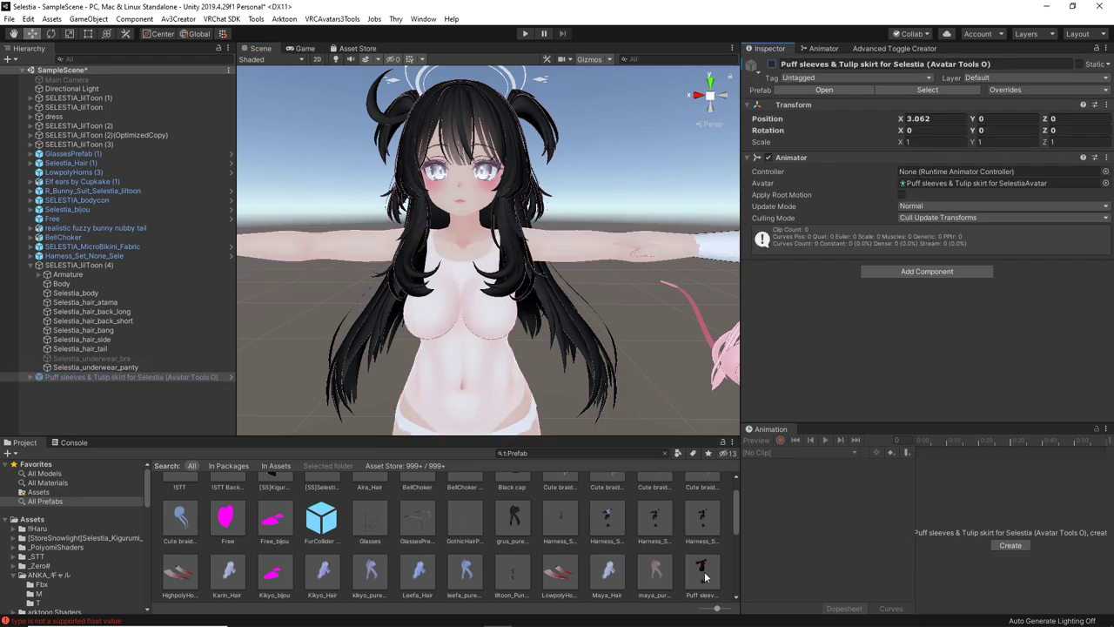
{"action": "left_click_drag", "start_coordinate": [706, 577], "coordinate": [84, 266]}
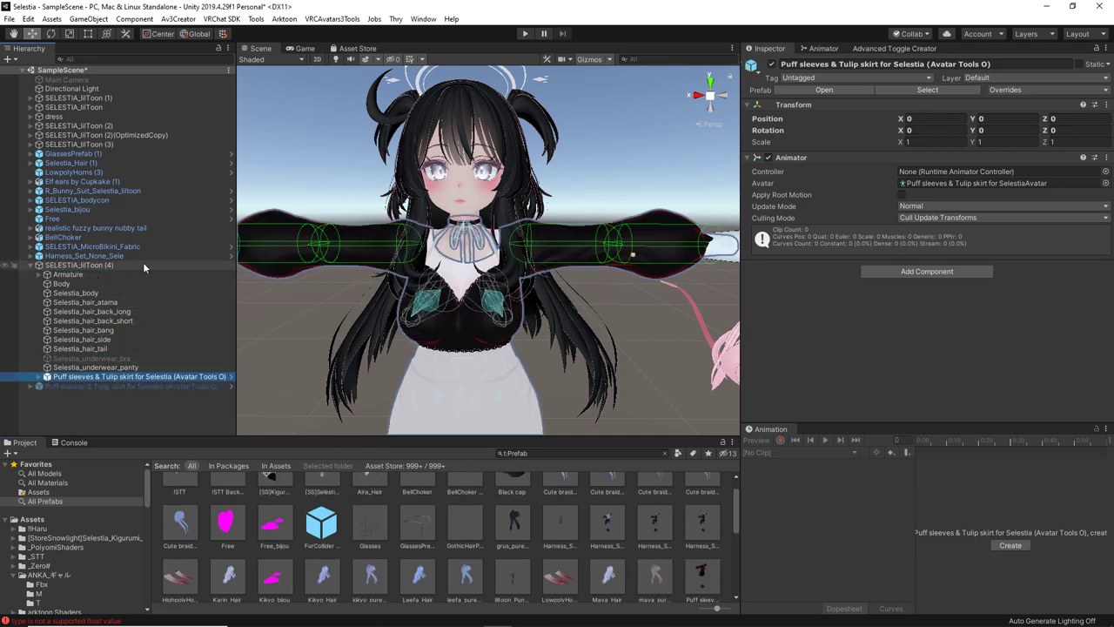
{"action": "right_click", "coordinate": [118, 385]}
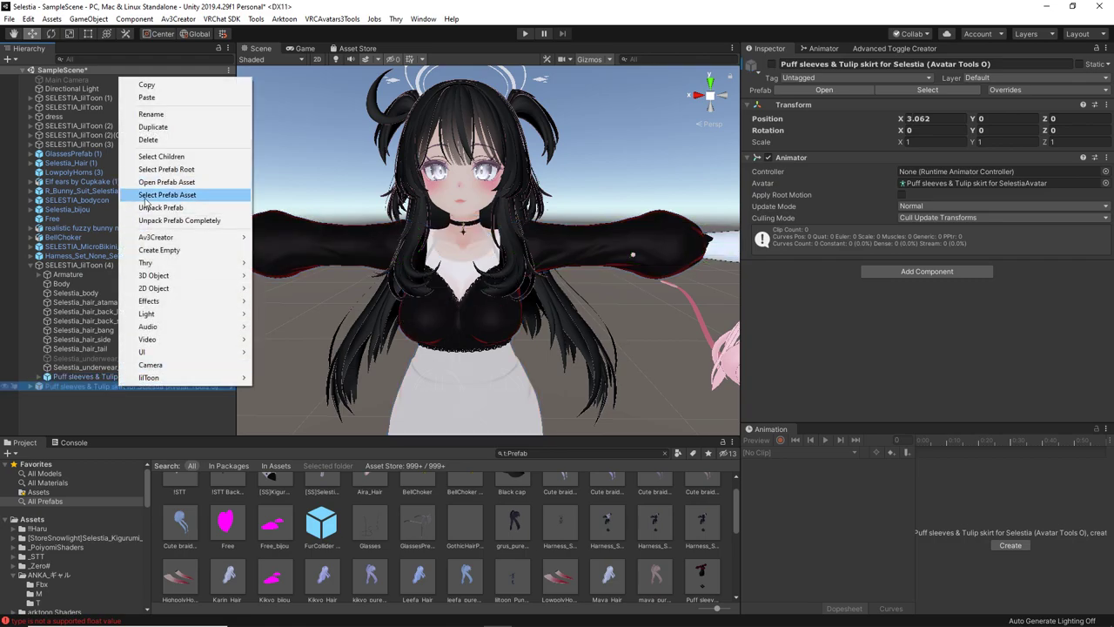
{"action": "left_click", "coordinate": [148, 139]}
- Examine how the outfit fits the avatar's upper body, skirt and legs from several angles
{"action": "right_click_drag", "start_coordinate": [625, 368], "coordinate": [594, 378]}
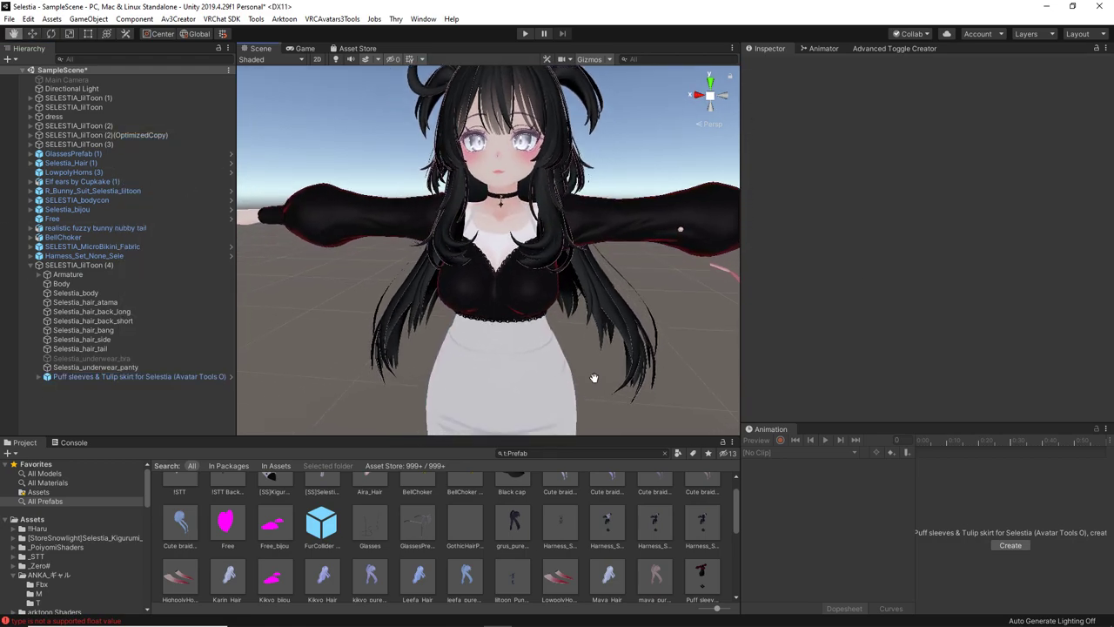
{"action": "right_click_drag", "start_coordinate": [505, 244], "coordinate": [529, 223]}
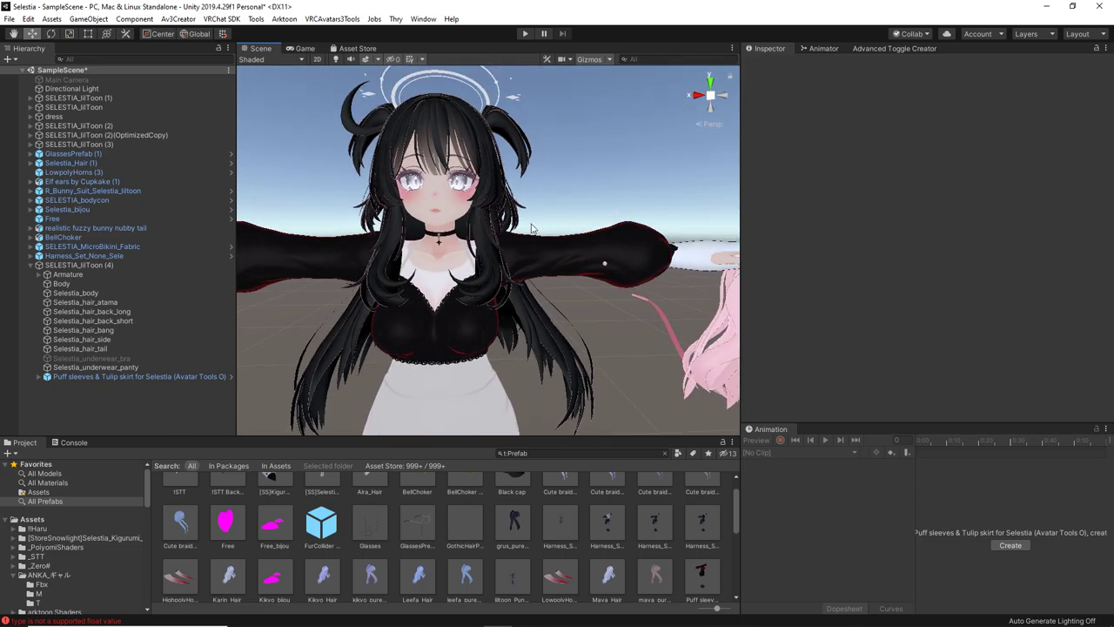
{"action": "right_click_drag", "start_coordinate": [338, 337], "coordinate": [452, 340]}
{"action": "middle_click_drag", "start_coordinate": [348, 392], "coordinate": [458, 324]}
{"action": "right_click_drag", "start_coordinate": [458, 324], "coordinate": [538, 332]}
{"action": "middle_click_drag", "start_coordinate": [538, 332], "coordinate": [587, 308]}
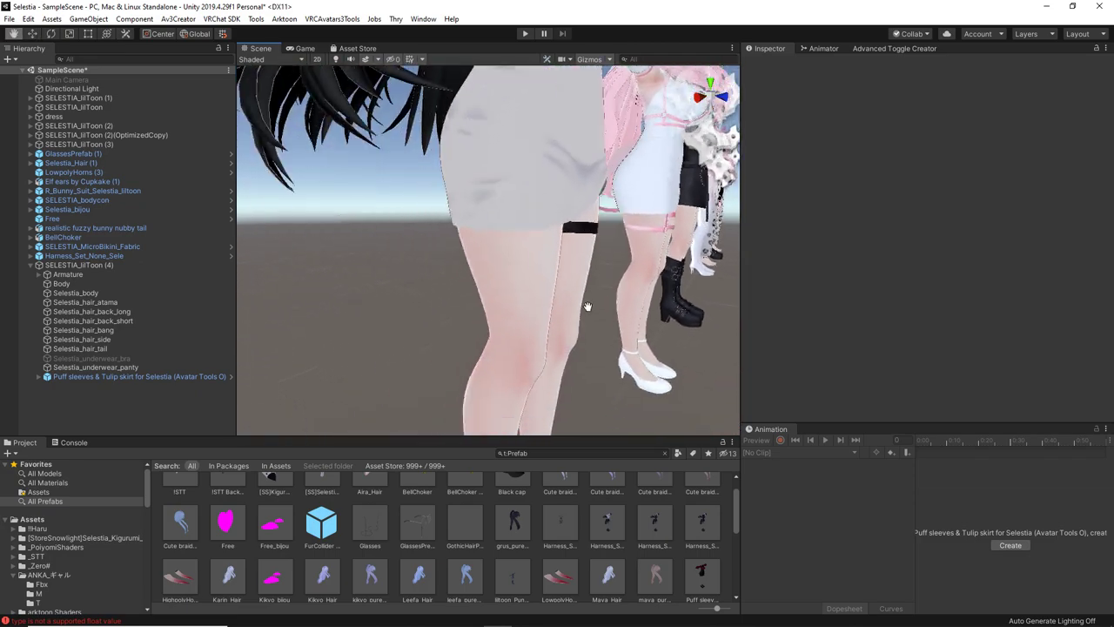
{"action": "right_click_drag", "start_coordinate": [522, 309], "coordinate": [587, 308]}
{"action": "middle_click_drag", "start_coordinate": [488, 209], "coordinate": [539, 287]}
{"action": "left_click_drag", "start_coordinate": [538, 288], "coordinate": [505, 325], "text": "alt"}
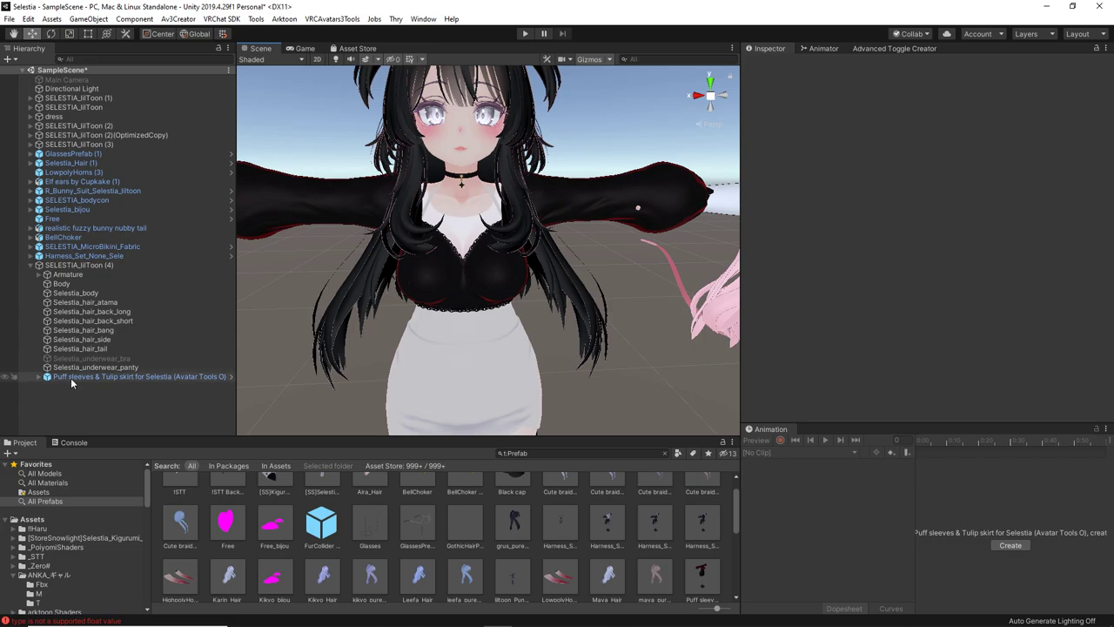
- Unpack the Puff sleeves & Tulip skirt prefab instance under SELESTIA_lilToon (4)
{"action": "left_click_drag", "start_coordinate": [71, 378], "coordinate": [74, 276]}
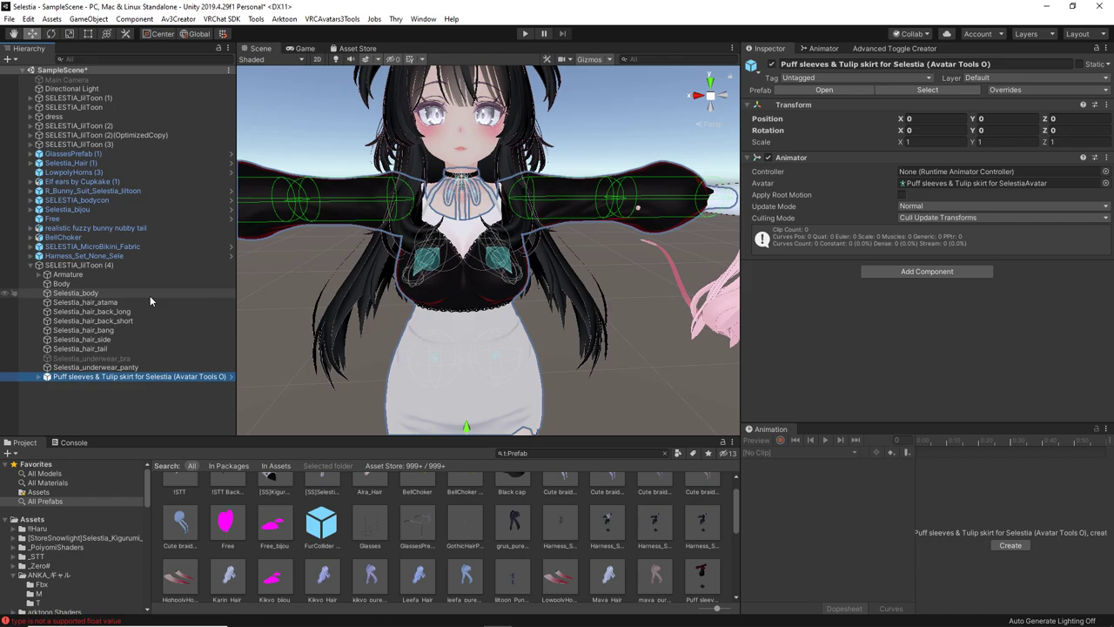
{"action": "right_click", "coordinate": [63, 381]}
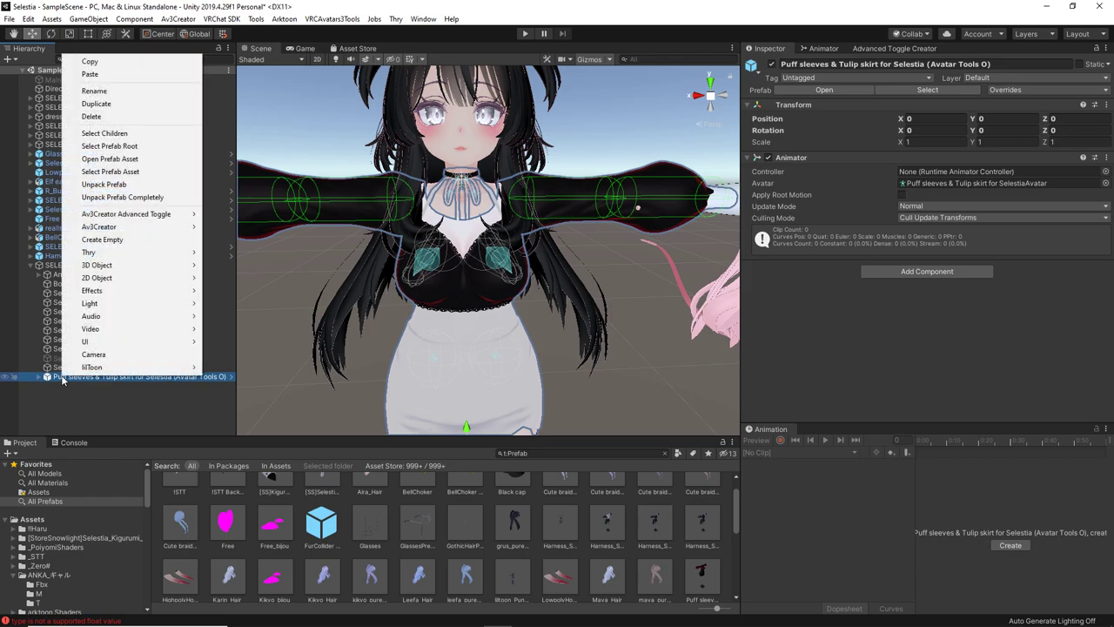
{"action": "left_click", "coordinate": [79, 404]}
{"action": "left_click", "coordinate": [38, 389]}
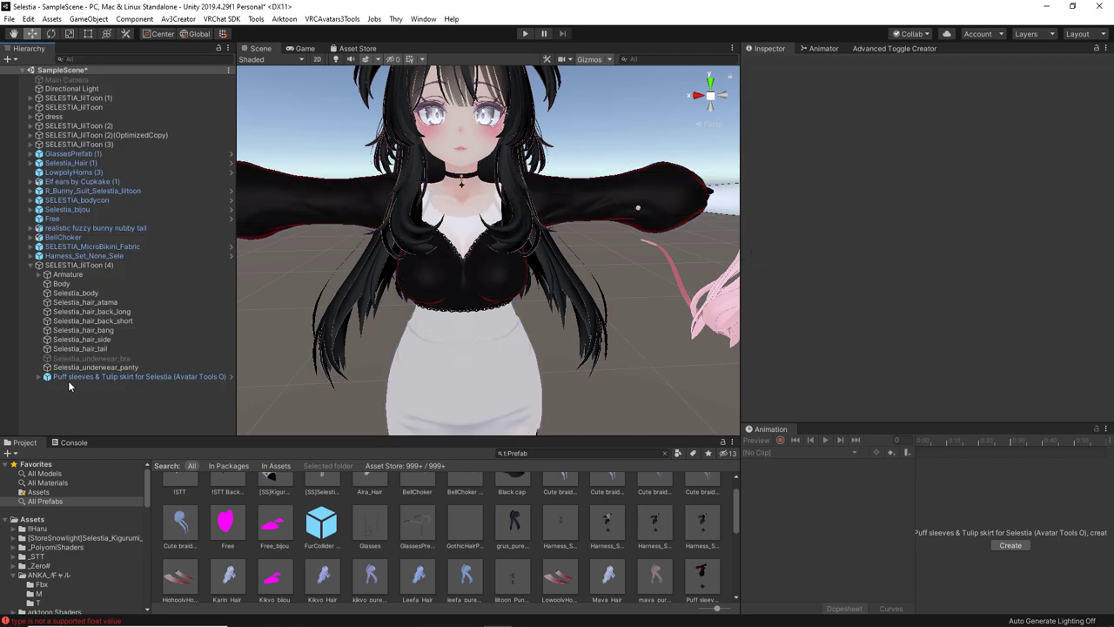
{"action": "right_click", "coordinate": [80, 377]}
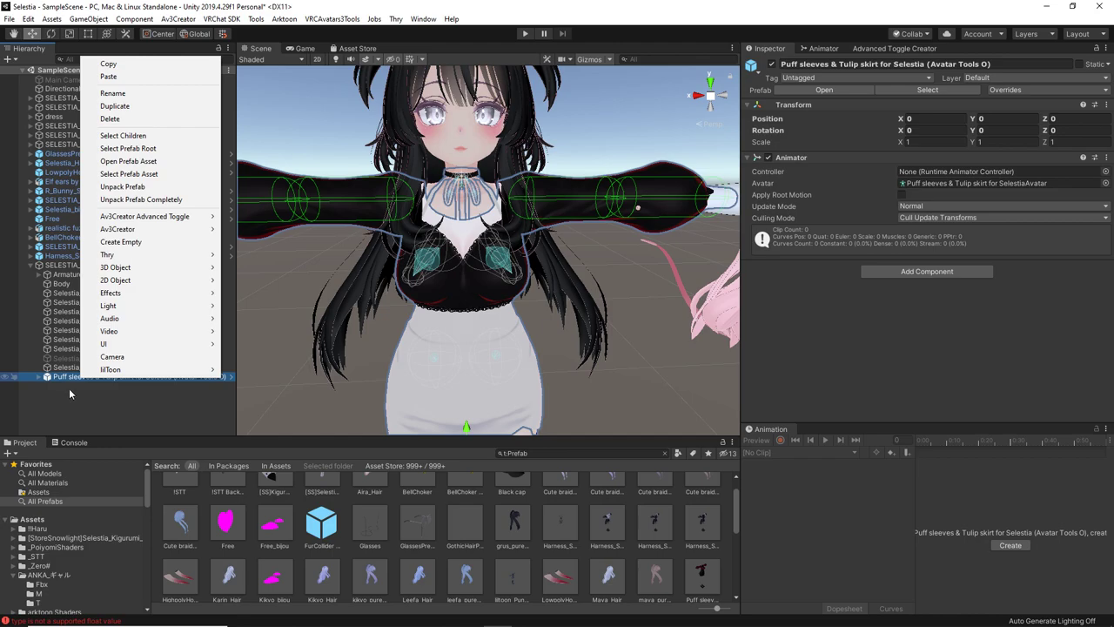
{"action": "left_click", "coordinate": [125, 187]}
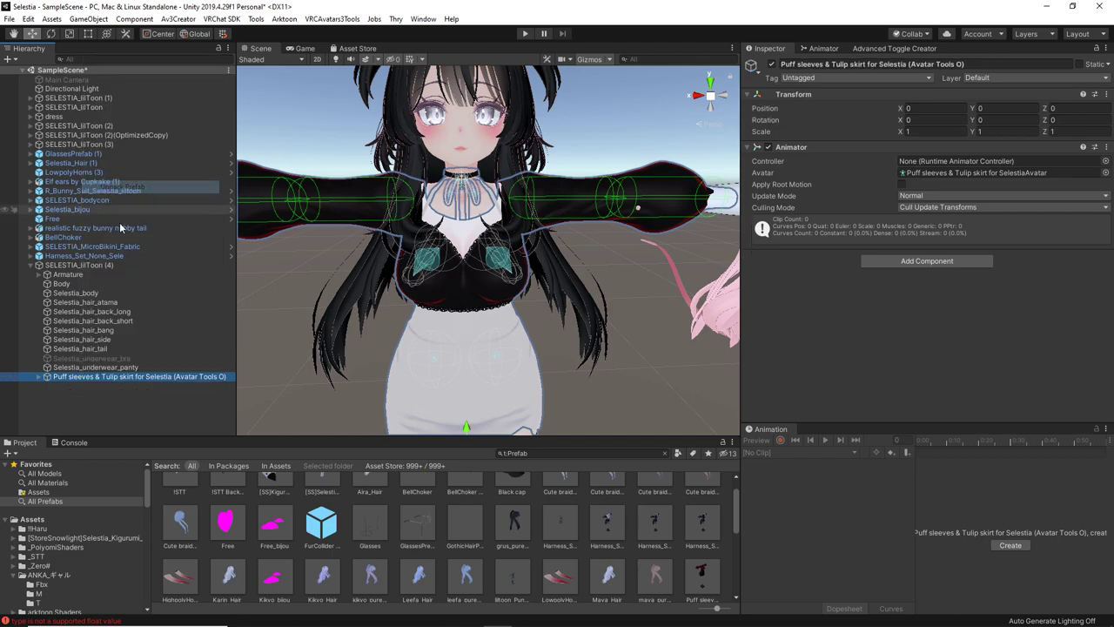
{"action": "left_click", "coordinate": [85, 420]}
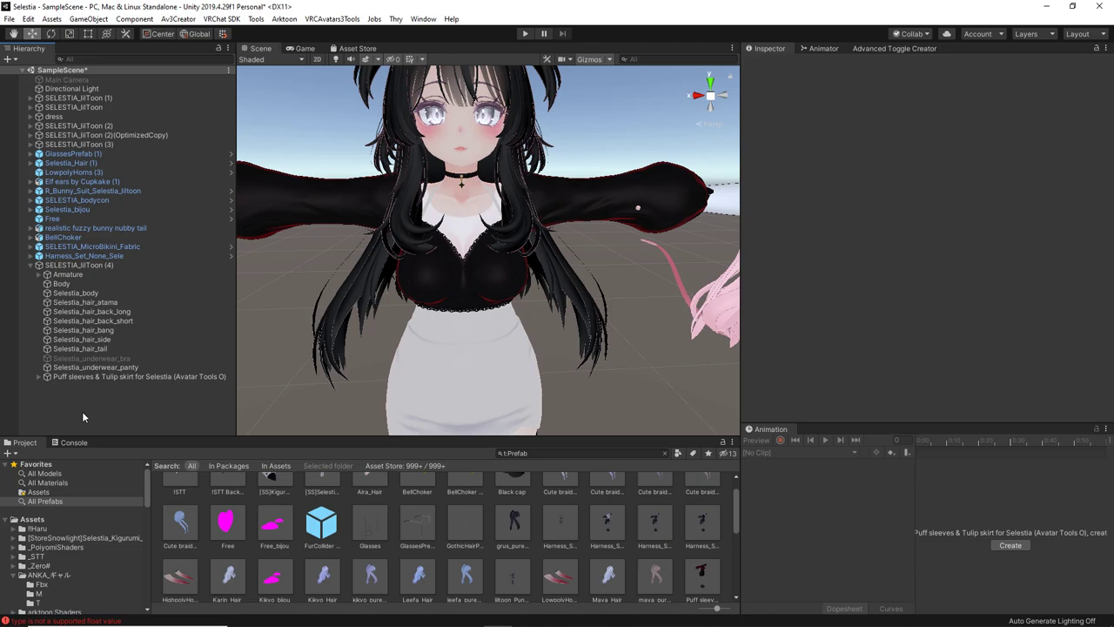
- Expose the outfit's child objects and inspect the tulip dress, strab heel, star choker and puff sleeve blouse, including the blouse's blend shapes
{"action": "left_click", "coordinate": [38, 377]}
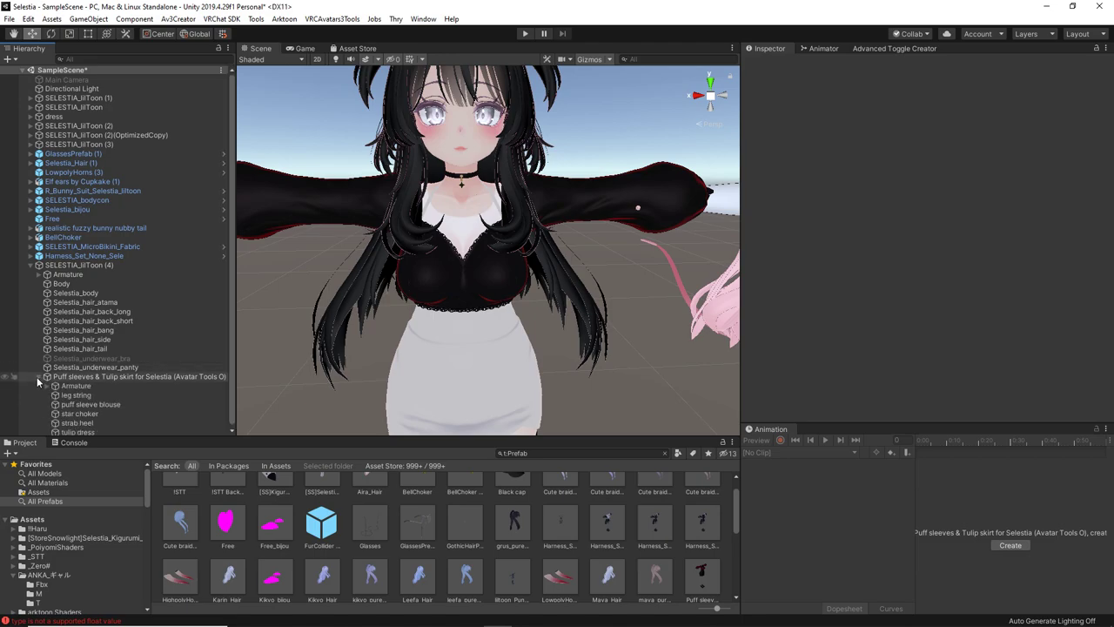
{"action": "scroll", "coordinate": [152, 380], "scroll_direction": "down", "scroll_amount": 1}
{"action": "right_click_drag", "start_coordinate": [492, 295], "coordinate": [468, 315]}
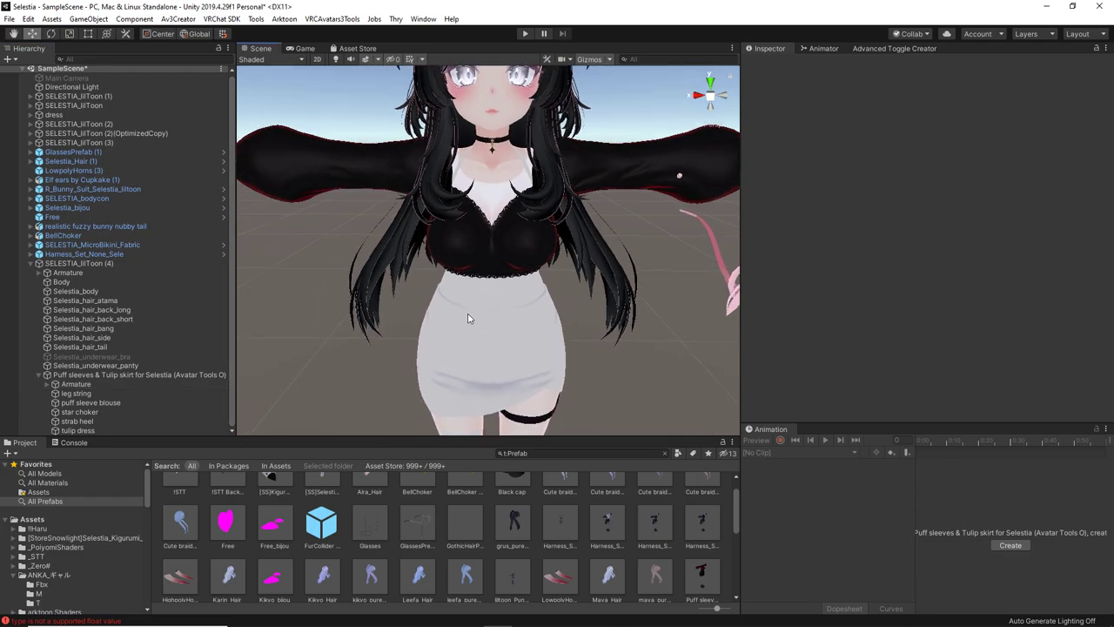
{"action": "left_click", "coordinate": [86, 430]}
{"action": "left_click", "coordinate": [80, 421]}
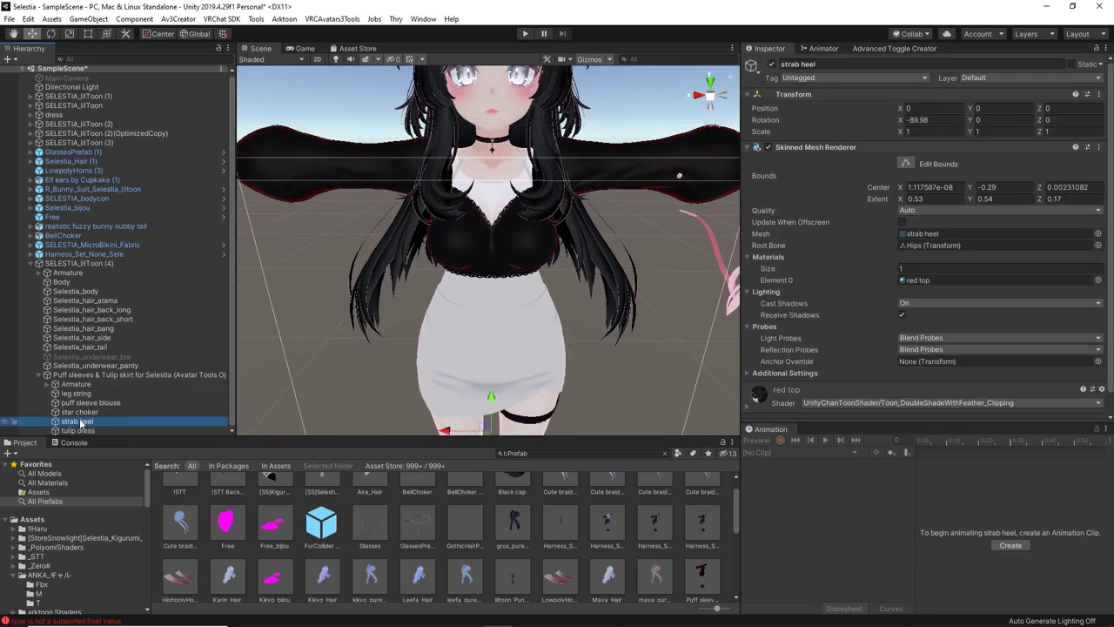
{"action": "left_click", "coordinate": [78, 413]}
{"action": "left_click", "coordinate": [85, 404]}
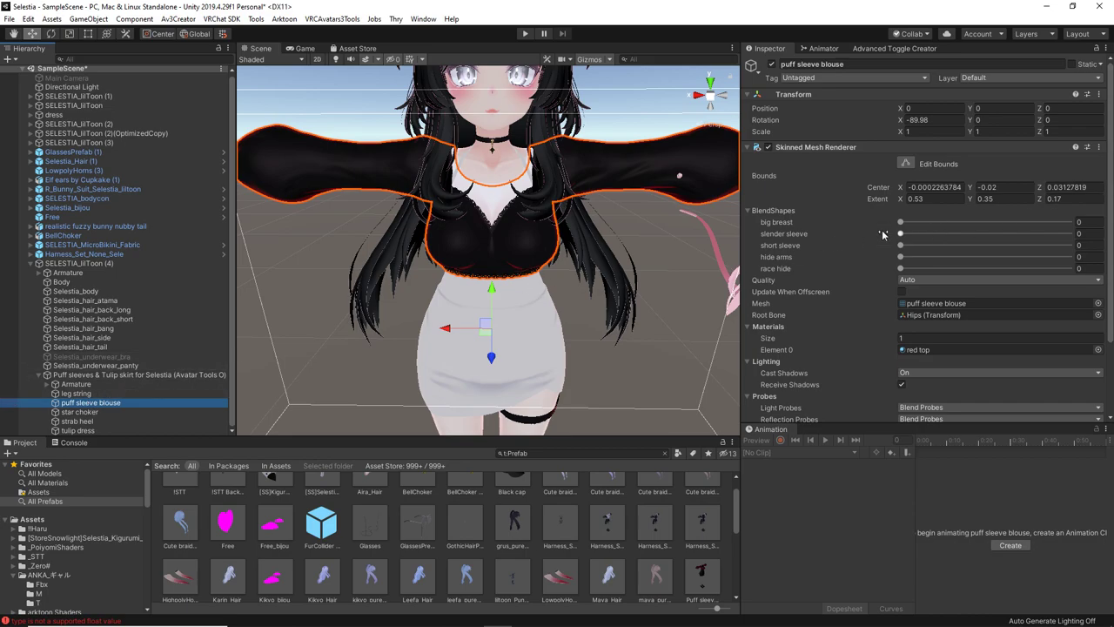
{"action": "right_click_drag", "start_coordinate": [612, 265], "coordinate": [551, 228]}
{"action": "middle_click_drag", "start_coordinate": [565, 237], "coordinate": [529, 219]}
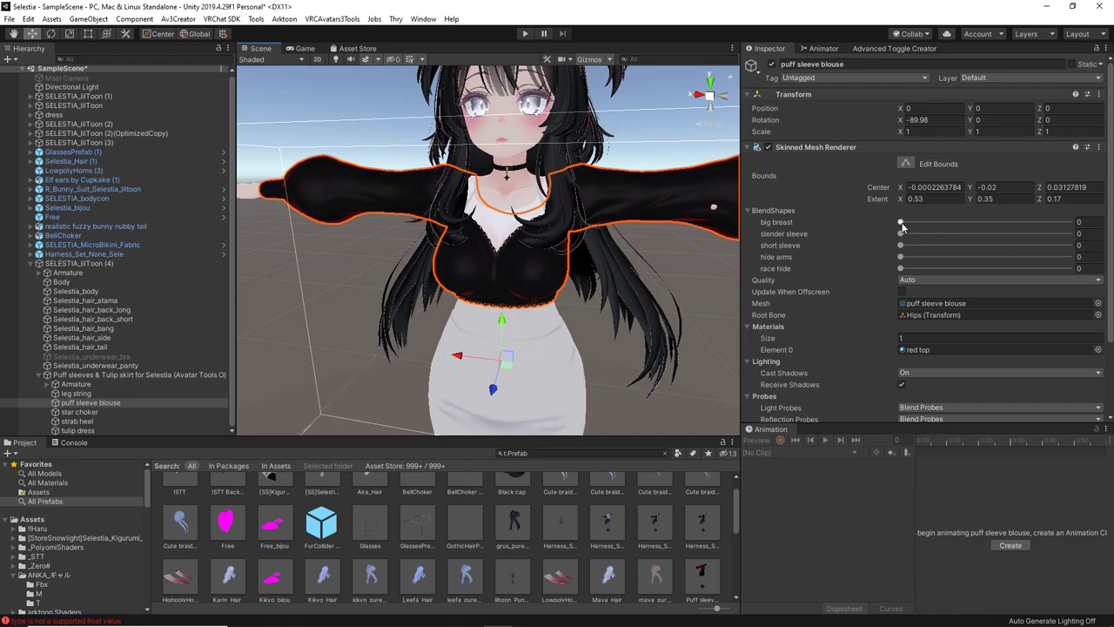
- Check the big breast blend shape on the puff sleeve blouse and tulip dress, and look over the outfit's upper body
{"action": "left_click_drag", "start_coordinate": [903, 227], "coordinate": [846, 224]}
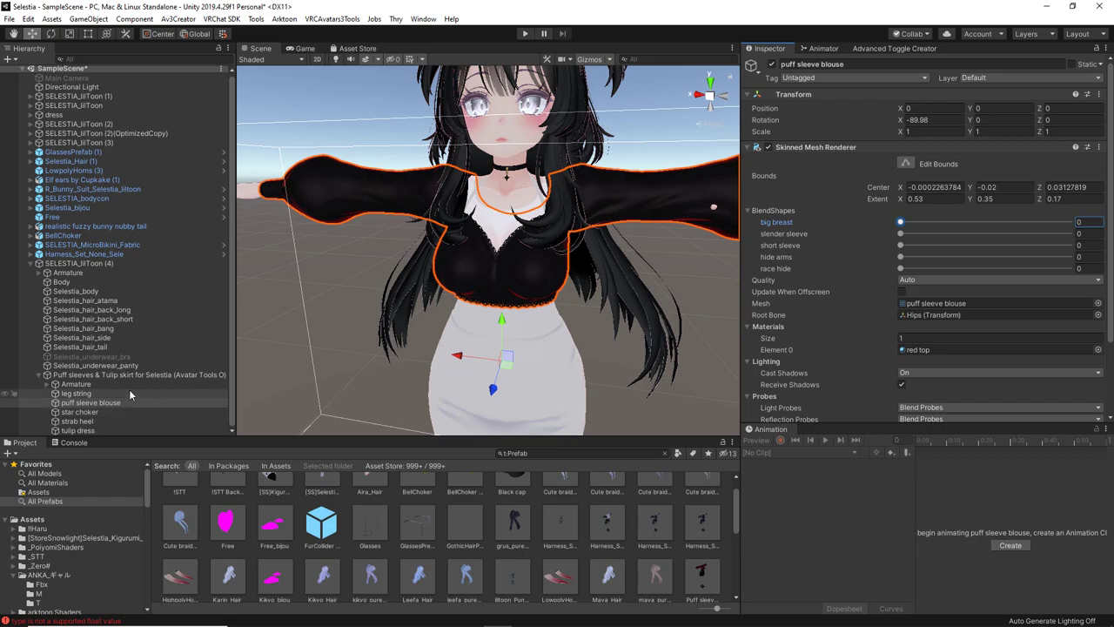
{"action": "left_click", "coordinate": [82, 430]}
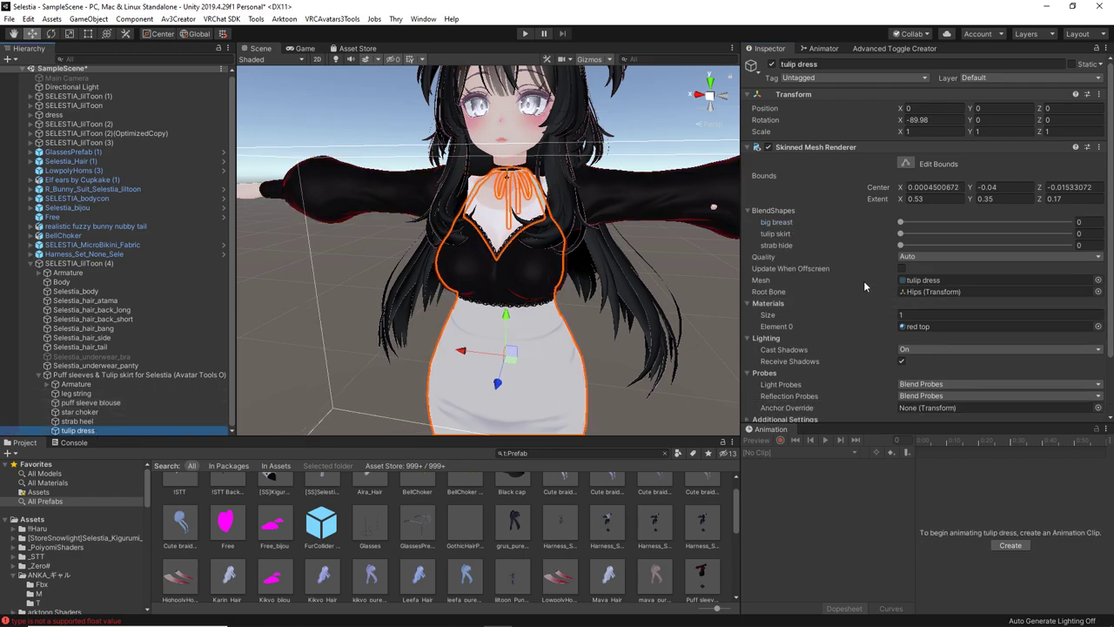
{"action": "mouse_move", "coordinate": [901, 233]}
{"action": "left_mouse_down"}
{"action": "mouse_move", "coordinate": [1070, 234]}
{"action": "mouse_move", "coordinate": [902, 233]}
{"action": "mouse_move", "coordinate": [971, 223]}
{"action": "mouse_move", "coordinate": [899, 222]}
{"action": "left_mouse_up"}
{"action": "left_click", "coordinate": [663, 348]}
{"action": "left_click_drag", "start_coordinate": [509, 335], "coordinate": [536, 321], "text": "alt"}
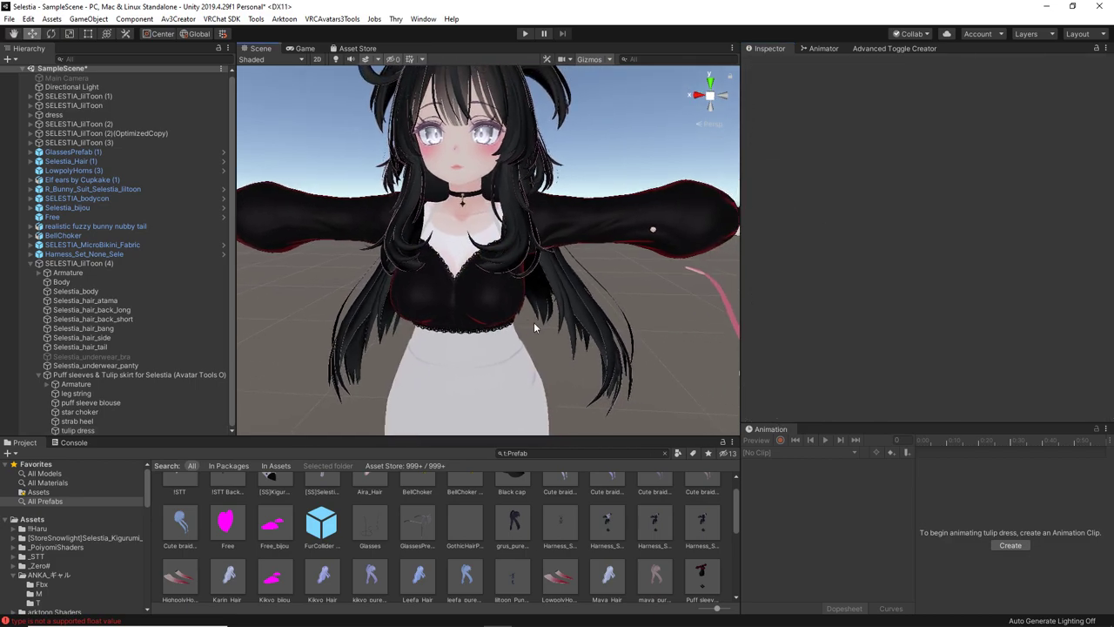
{"action": "middle_click_drag", "start_coordinate": [522, 321], "coordinate": [547, 327]}
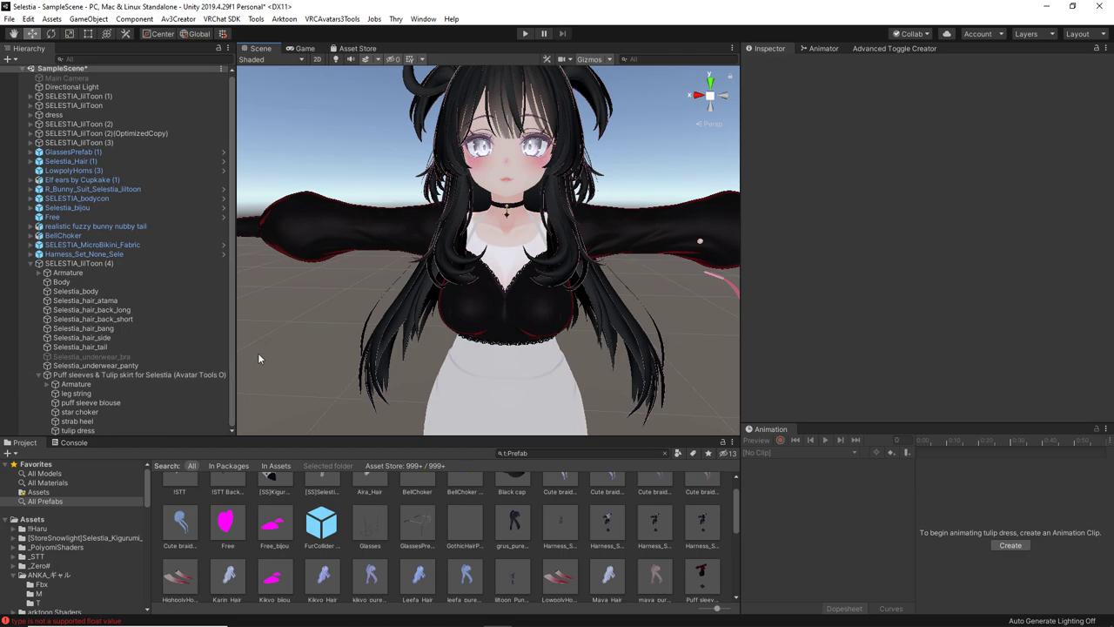
- Move the outfit armature's Hips bone into the Hips bone of the SELESTIA_lilToon (4) armature
{"action": "left_click", "coordinate": [50, 384]}
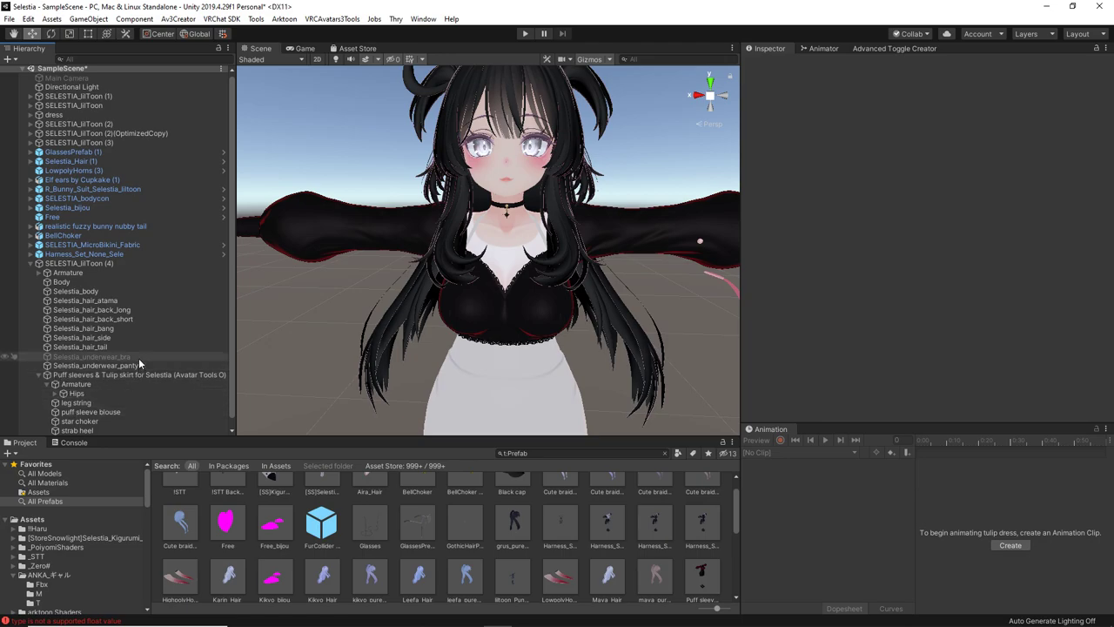
{"action": "left_click", "coordinate": [38, 273]}
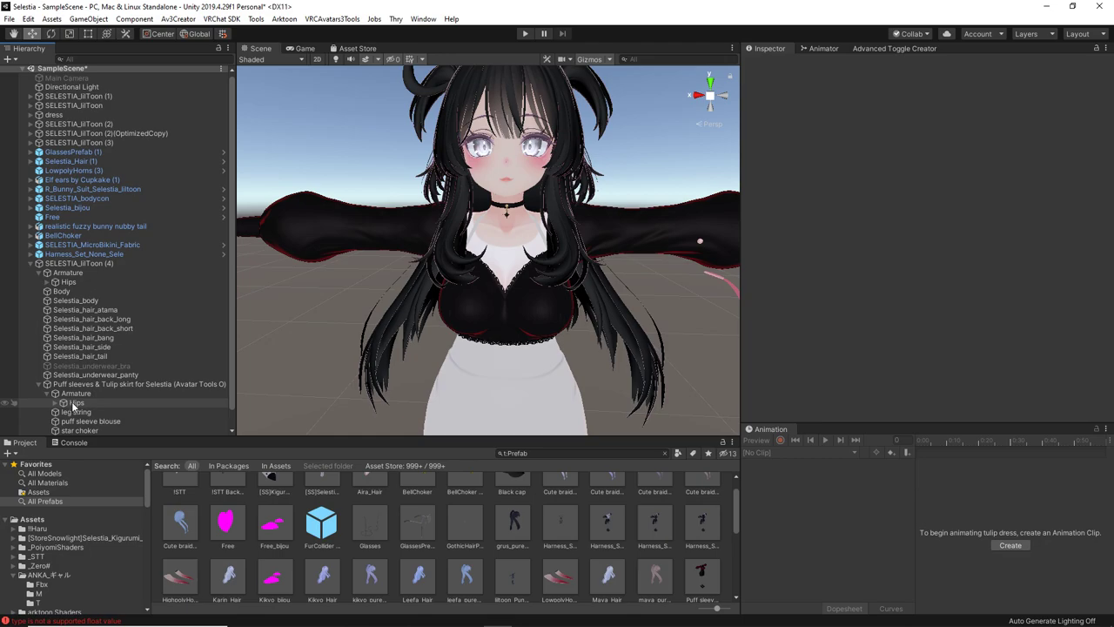
{"action": "left_click_drag", "start_coordinate": [70, 404], "coordinate": [72, 286]}
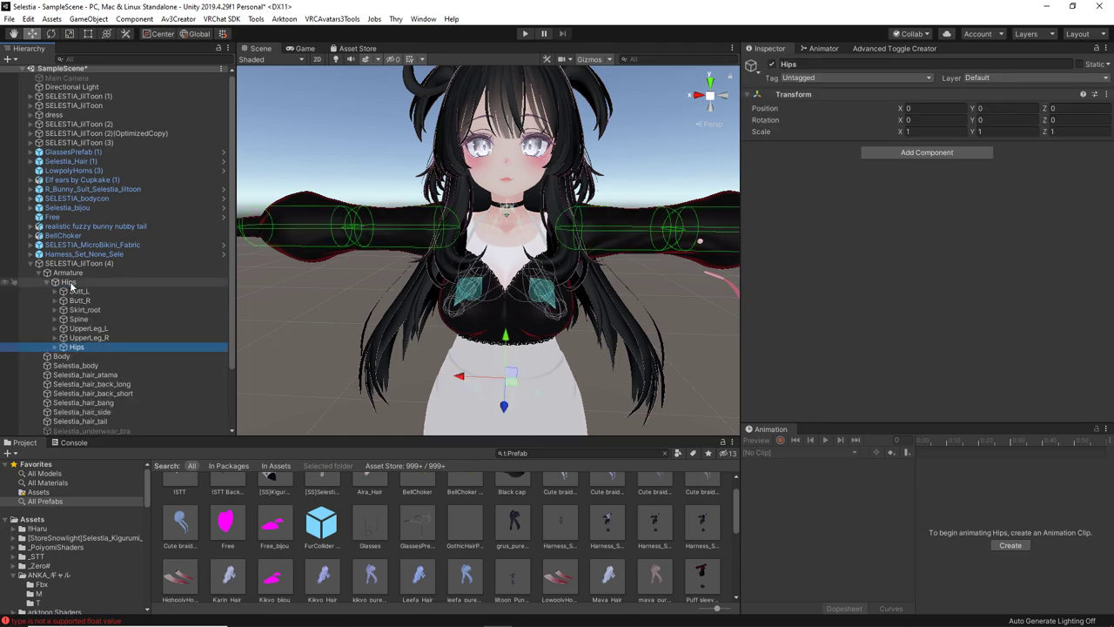
- Nest the outfit's Butt_L bone under the avatar's Butt_L, and the outfit's Butt_L_end under the avatar's Butt_L_end
{"action": "left_click", "coordinate": [55, 347]}
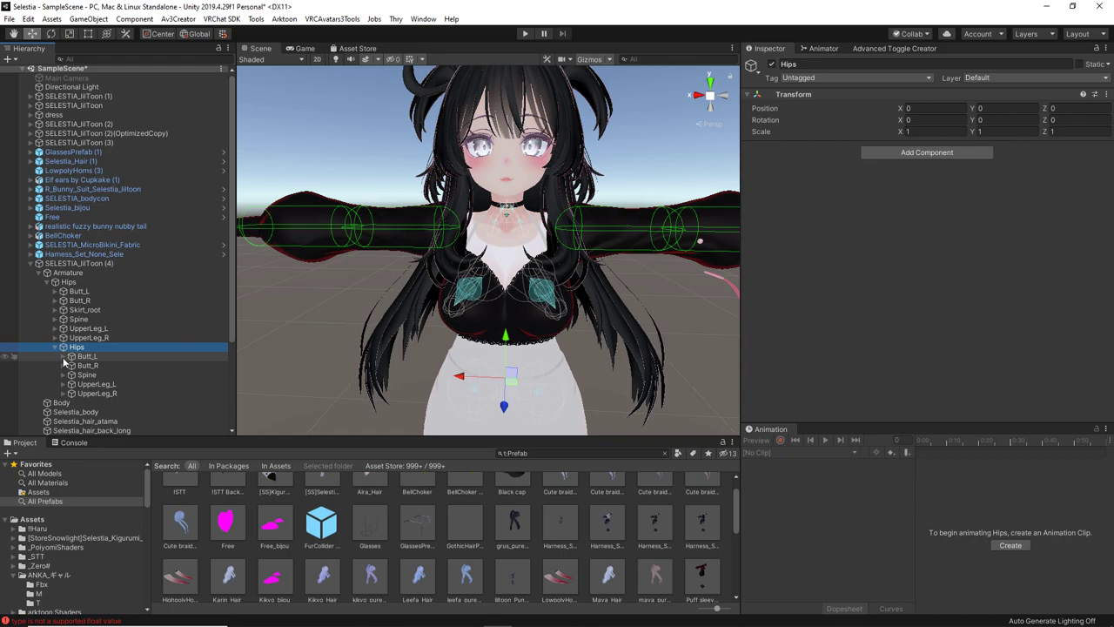
{"action": "left_click", "coordinate": [60, 358]}
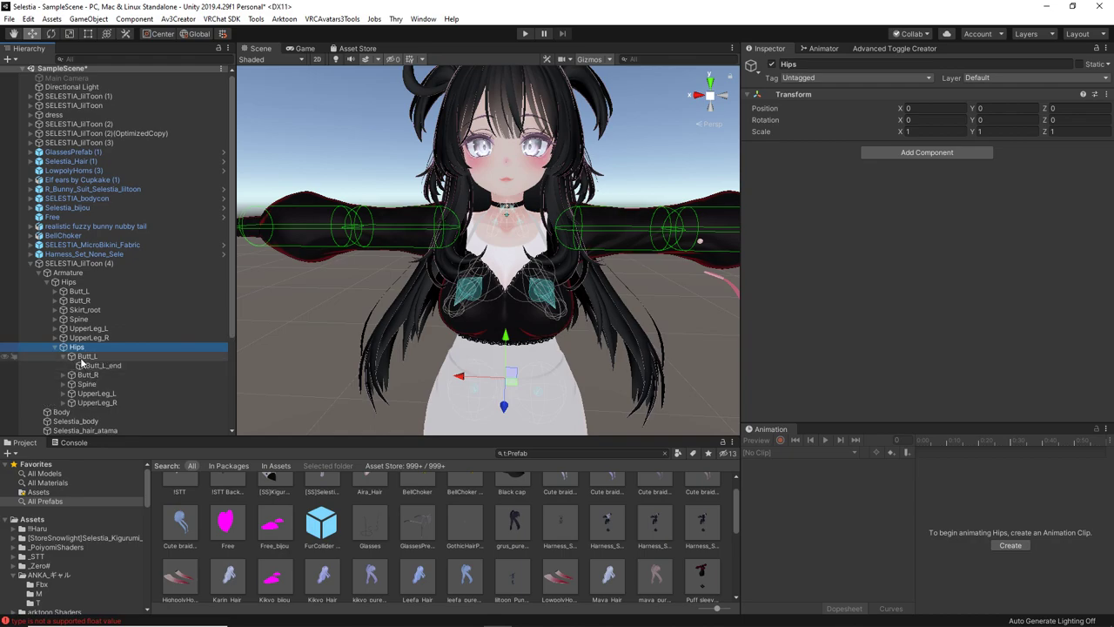
{"action": "left_click_drag", "start_coordinate": [79, 358], "coordinate": [76, 296]}
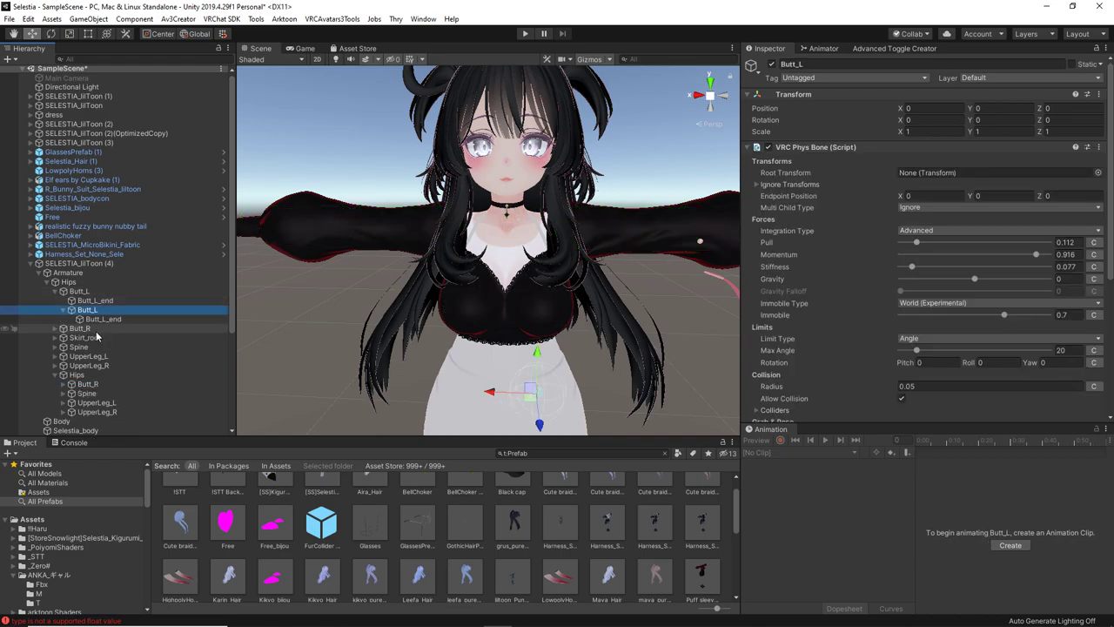
{"action": "left_click", "coordinate": [96, 320]}
{"action": "left_click_drag", "start_coordinate": [96, 321], "coordinate": [92, 301]}
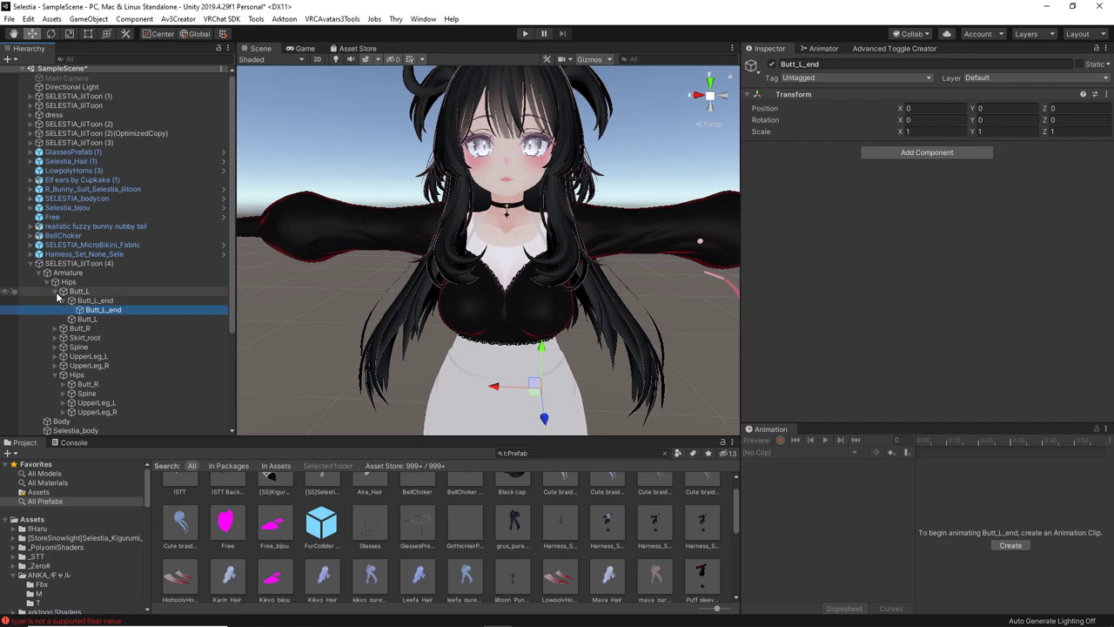
{"action": "left_click", "coordinate": [55, 291]}
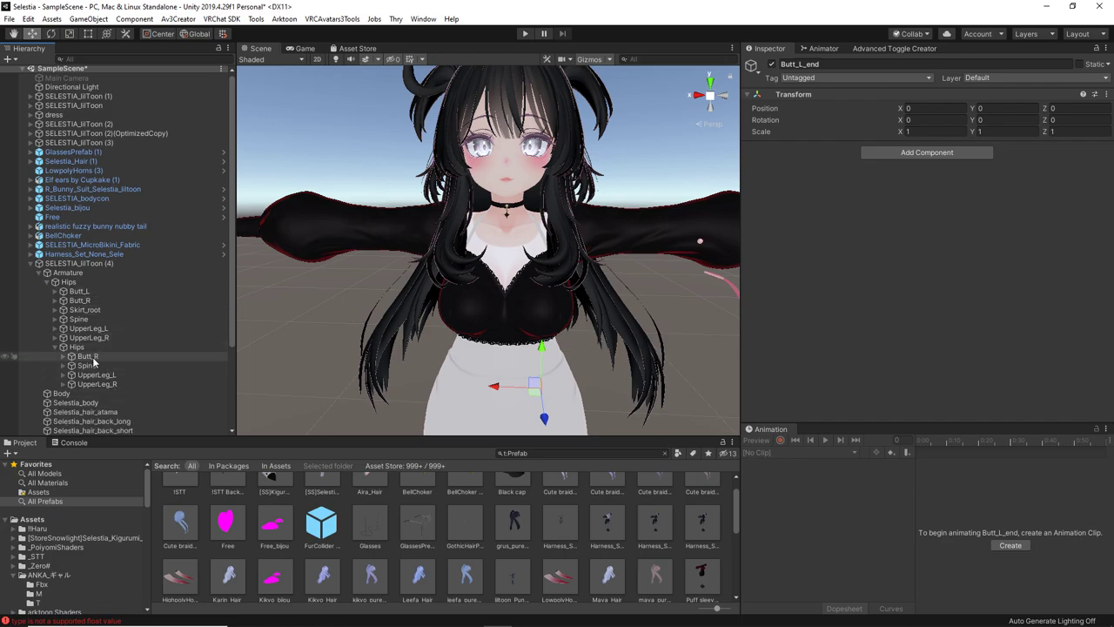
- Expose the outfit's Spine and Chest bones and inspect the back ribbon bone under Chest
{"action": "left_click", "coordinate": [64, 366]}
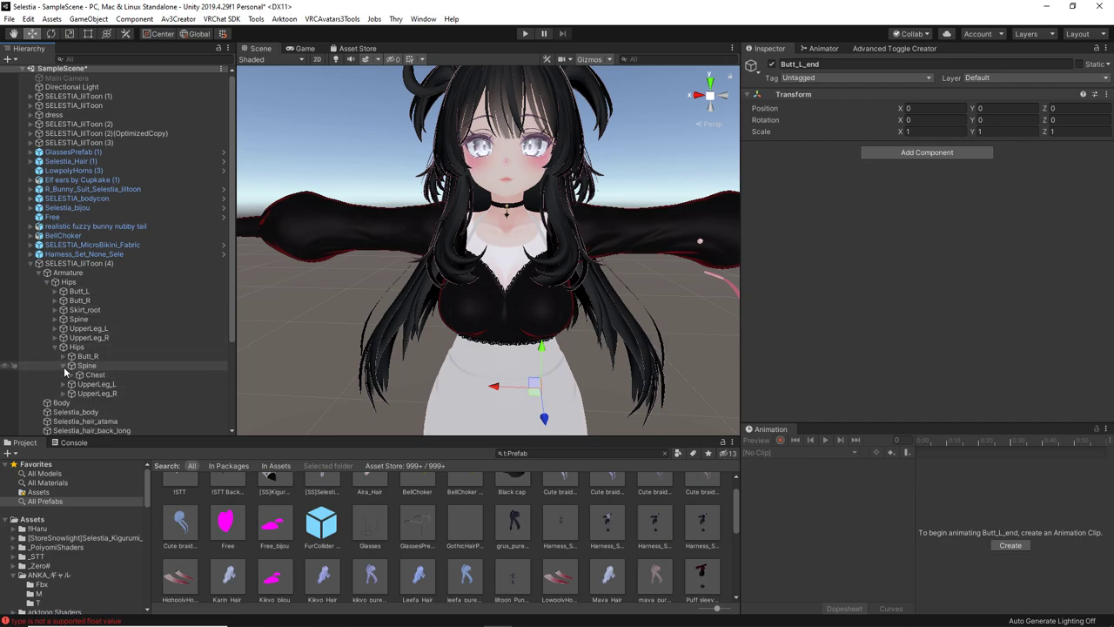
{"action": "left_click", "coordinate": [72, 375]}
{"action": "scroll", "coordinate": [91, 377], "scroll_direction": "down", "scroll_amount": 1}
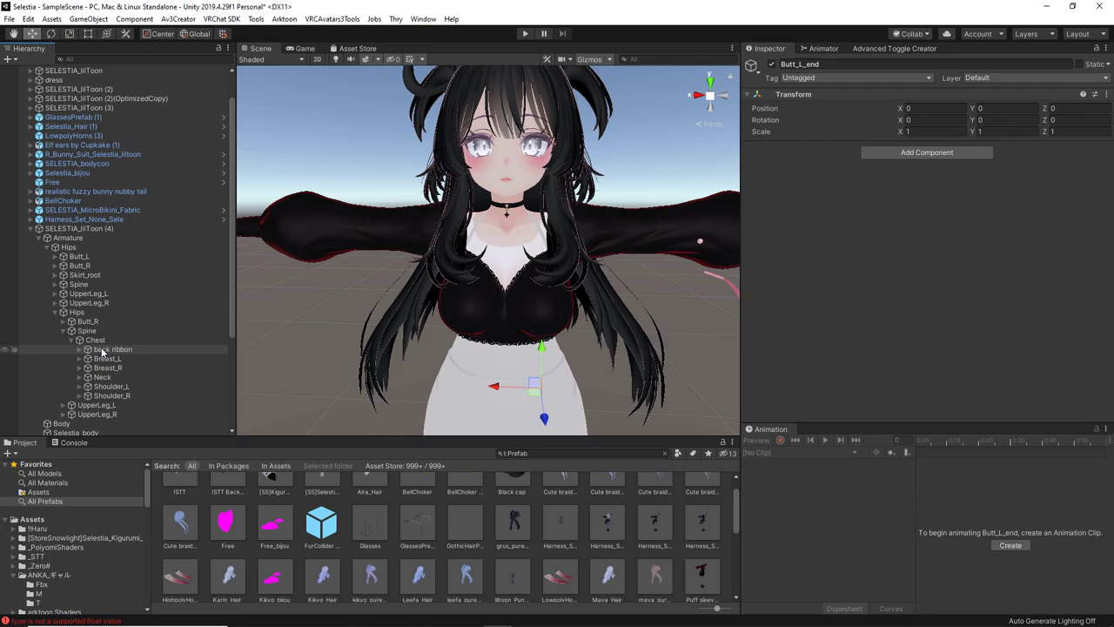
{"action": "left_click", "coordinate": [102, 350]}
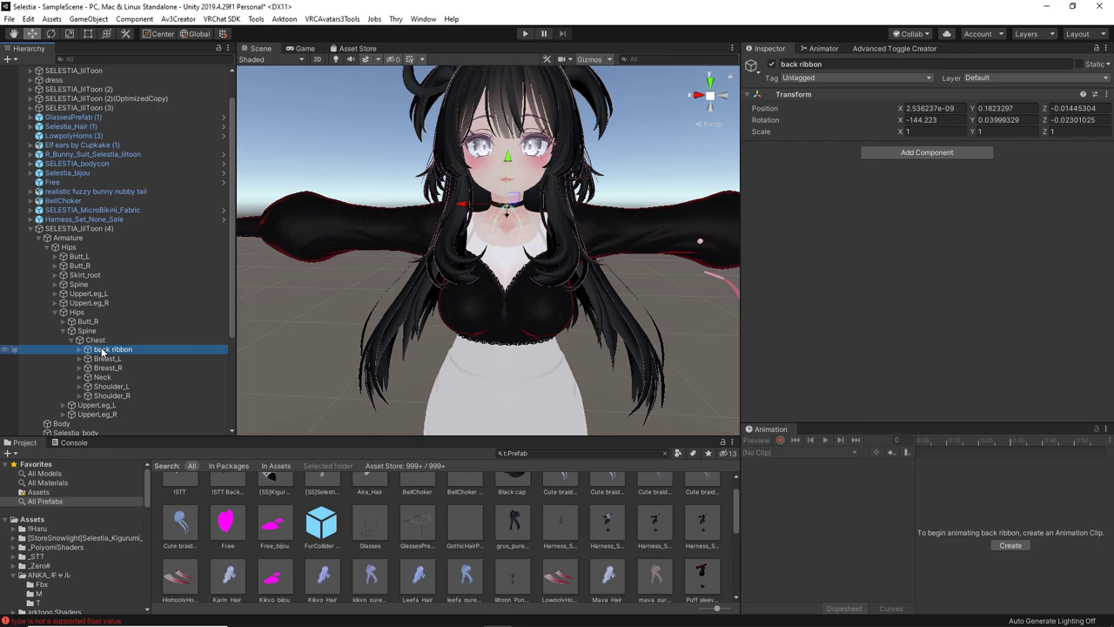
{"action": "scroll", "coordinate": [364, 299], "scroll_direction": "down", "scroll_amount": 5}
{"action": "scroll", "coordinate": [96, 312], "scroll_direction": "up", "scroll_amount": 2}
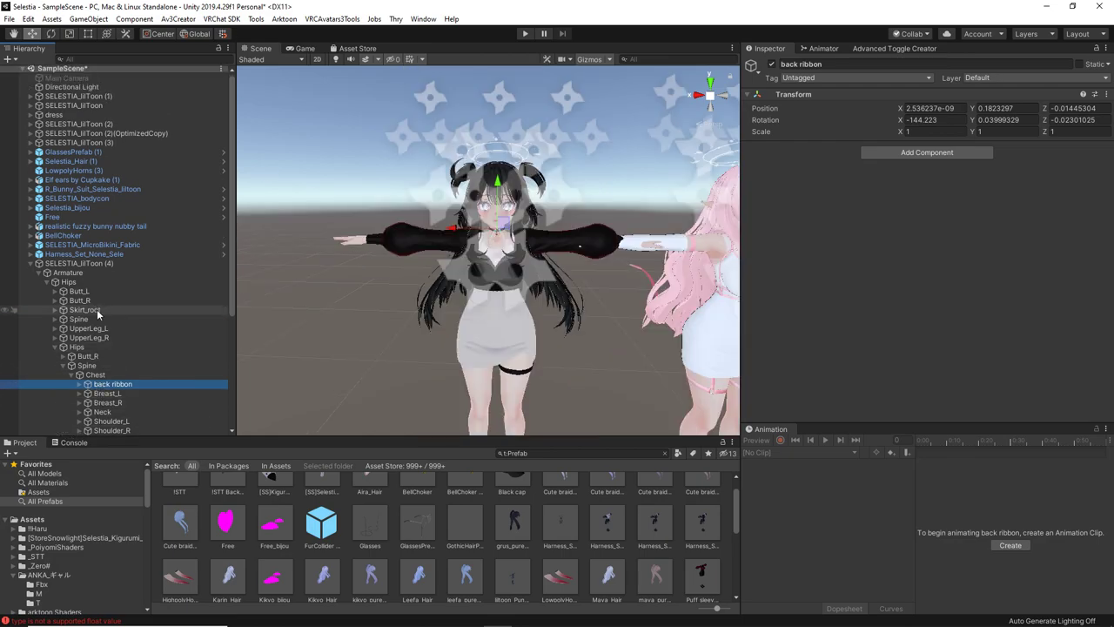
- Collapse the SELESTIA_lilToon (4) hierarchy, run the scene in Play mode and return to the Scene view
{"action": "left_click", "coordinate": [38, 274]}
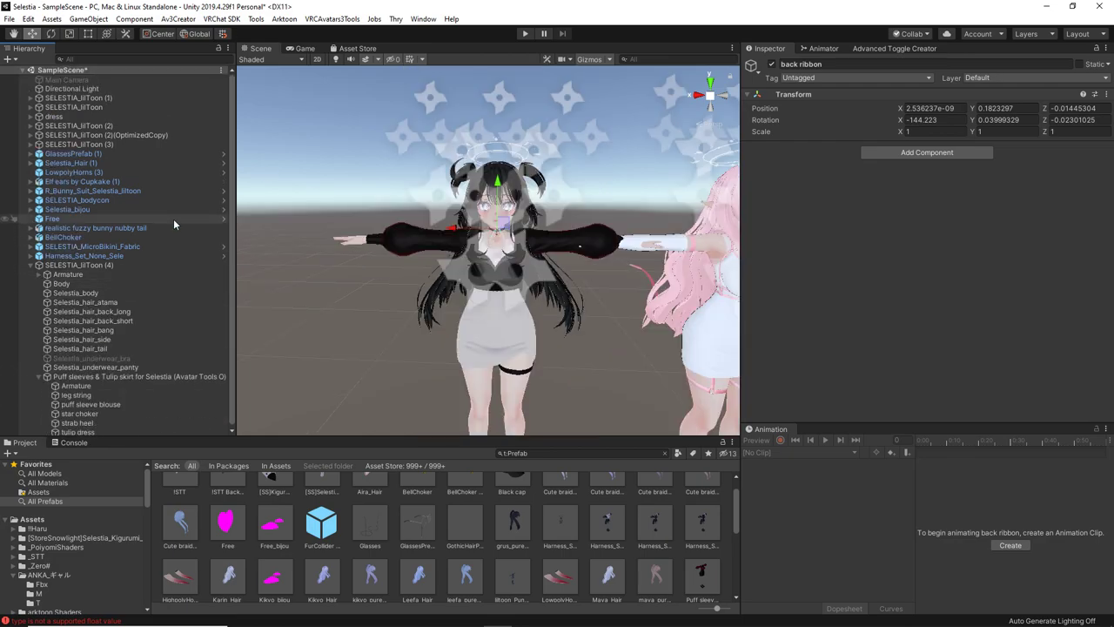
{"action": "left_click", "coordinate": [31, 264]}
{"action": "right_click_drag", "start_coordinate": [440, 285], "coordinate": [521, 258]}
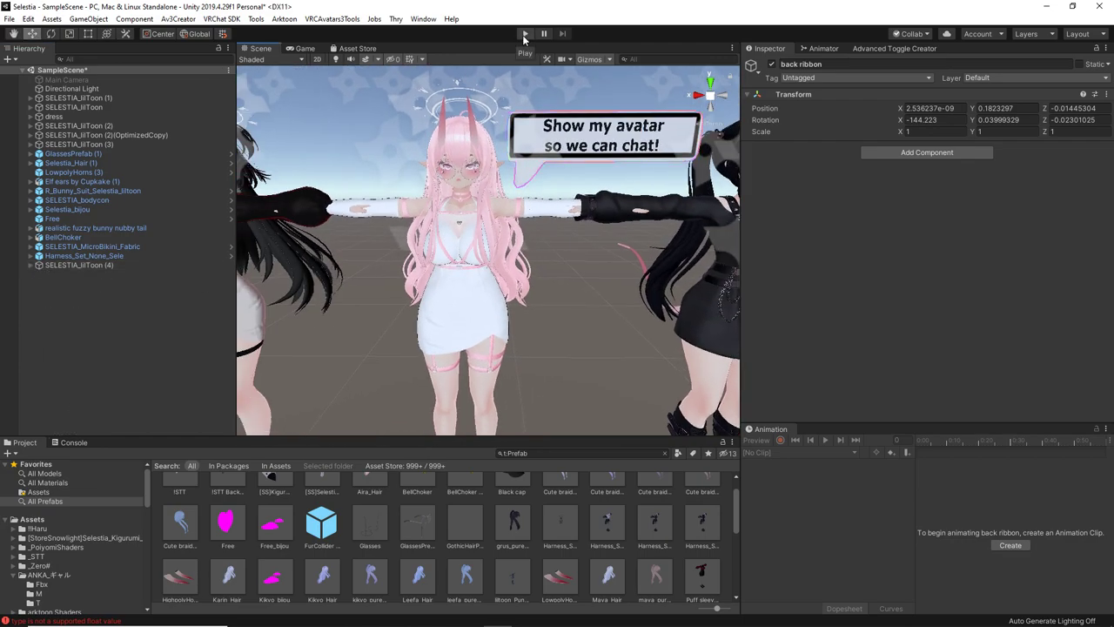
{"action": "left_click", "coordinate": [525, 34]}
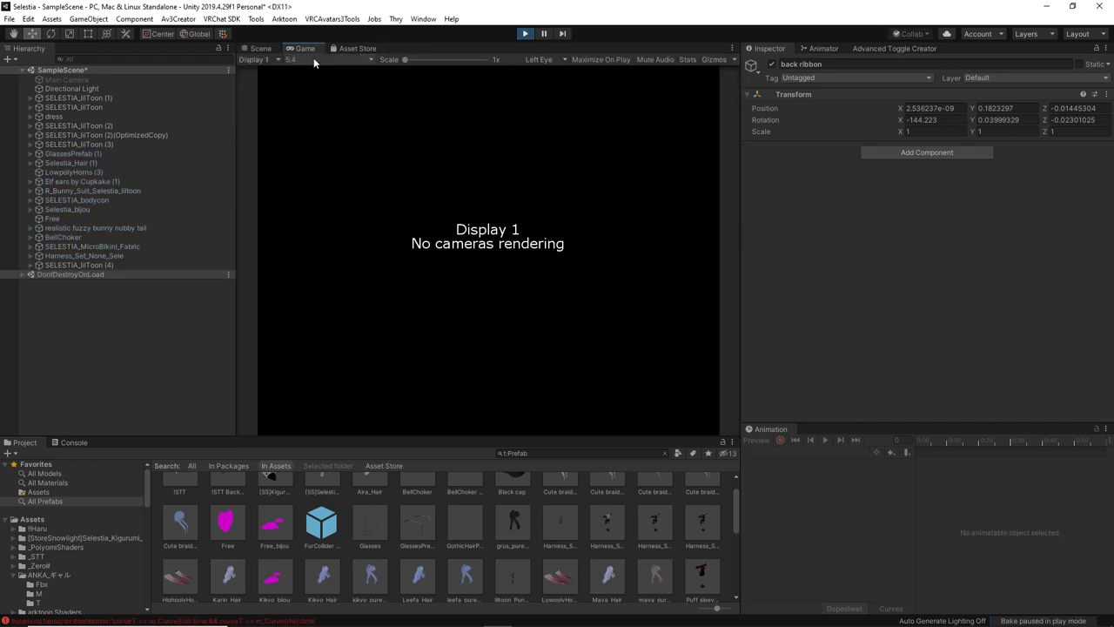
{"action": "left_click", "coordinate": [261, 48]}
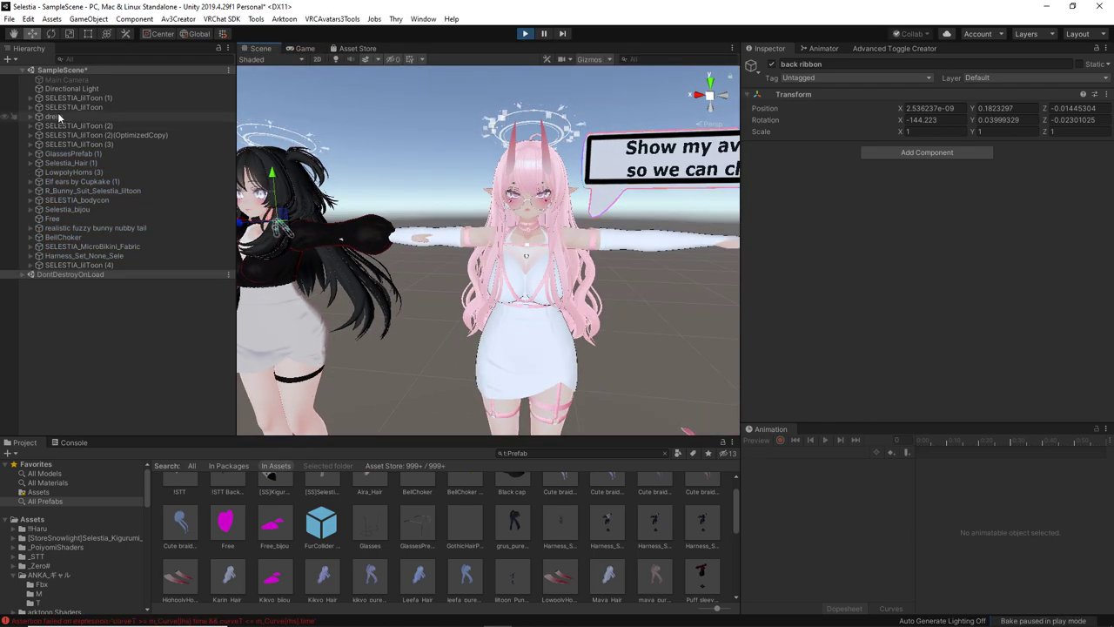
- Examine the finished dress avatar among the other avatars and expose the bones under its Armature and Hips
{"action": "left_click", "coordinate": [54, 116]}
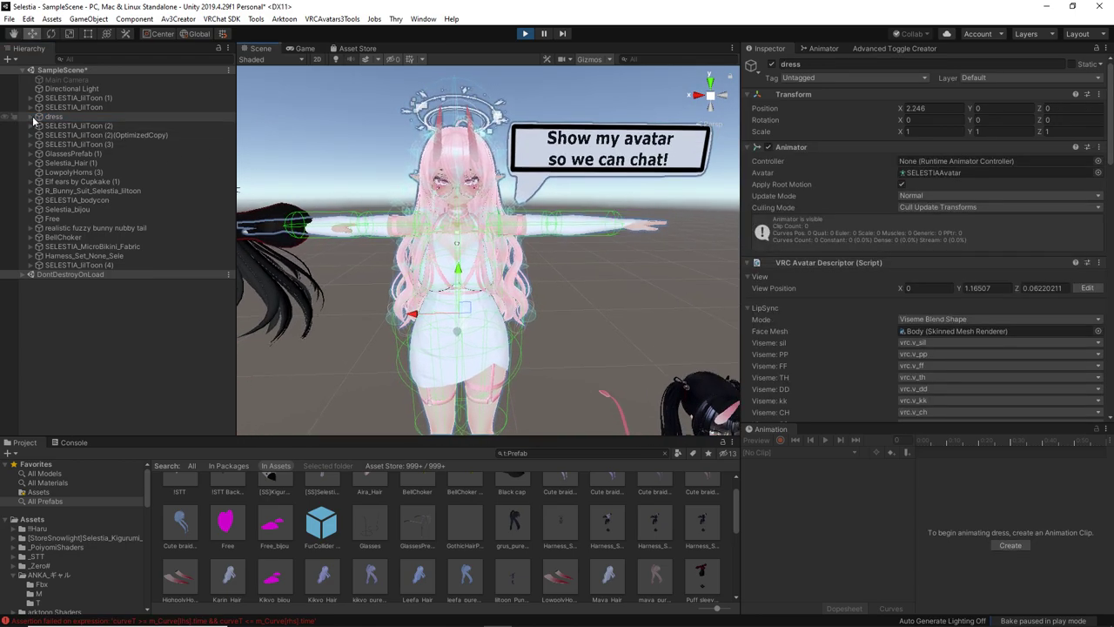
{"action": "left_click", "coordinate": [31, 117]}
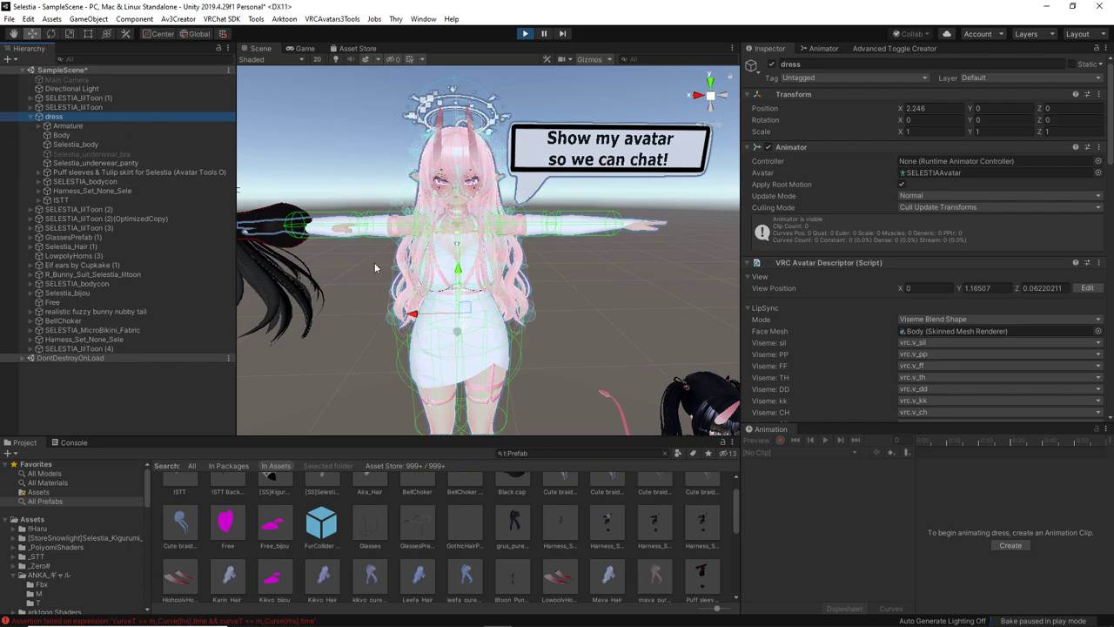
{"action": "right_click_drag", "start_coordinate": [377, 294], "coordinate": [538, 416]}
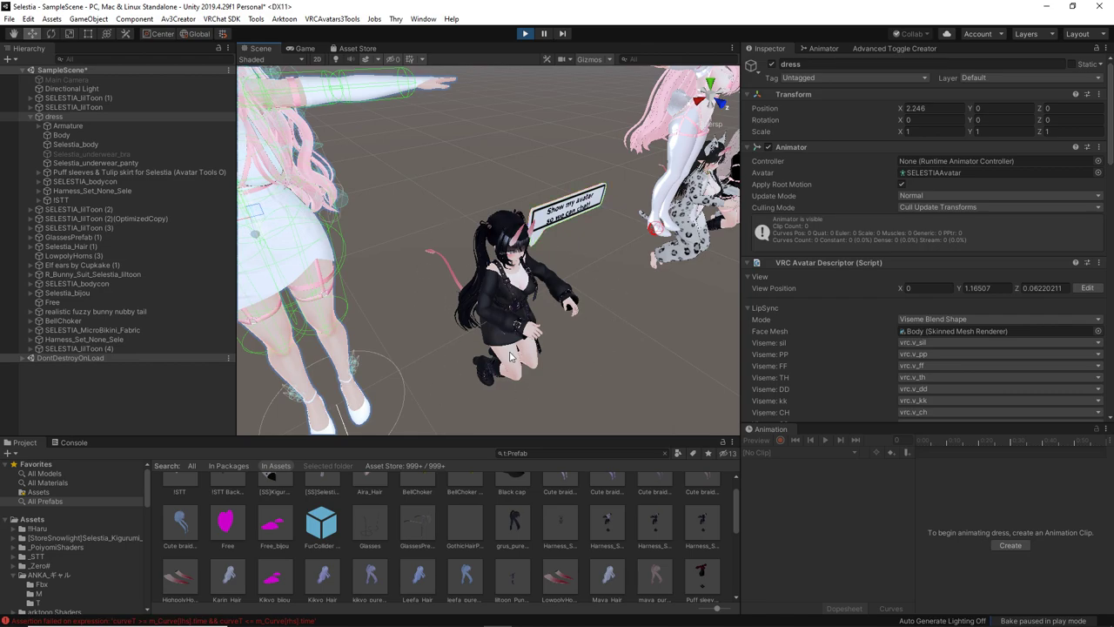
{"action": "middle_click_drag", "start_coordinate": [514, 347], "coordinate": [592, 405]}
{"action": "left_click_drag", "start_coordinate": [592, 406], "coordinate": [365, 268], "text": "alt"}
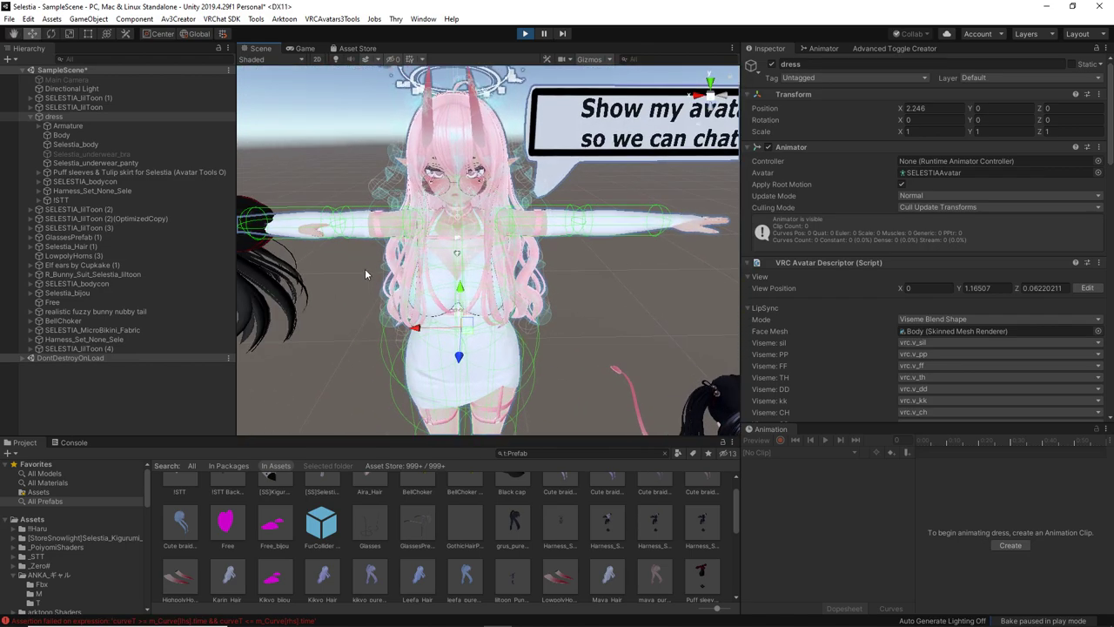
{"action": "left_click", "coordinate": [40, 125]}
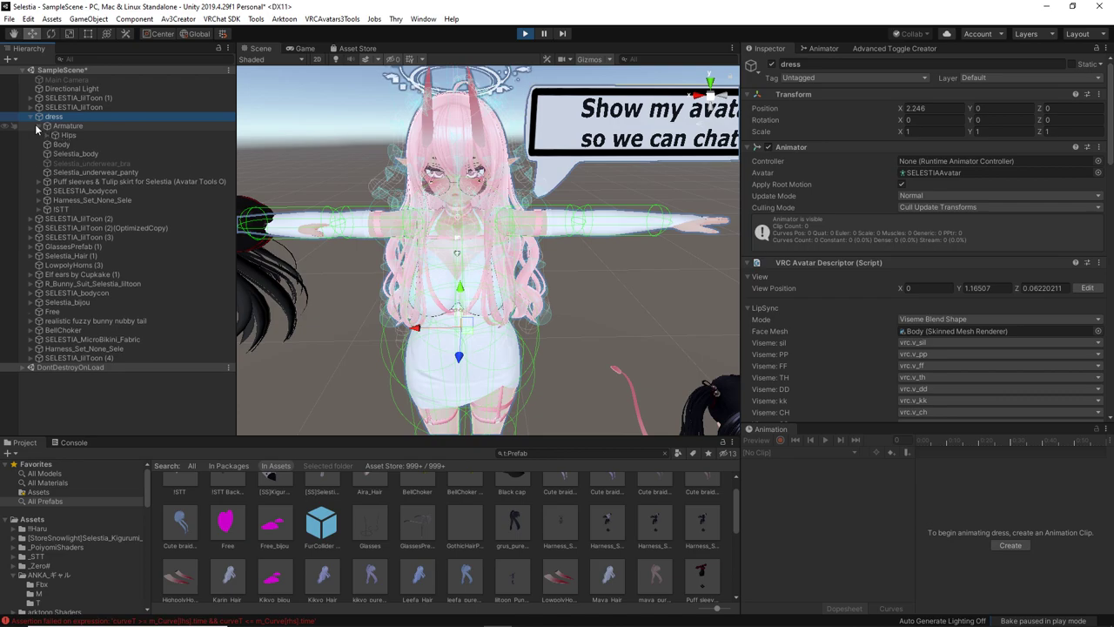
{"action": "left_click", "coordinate": [47, 136]}
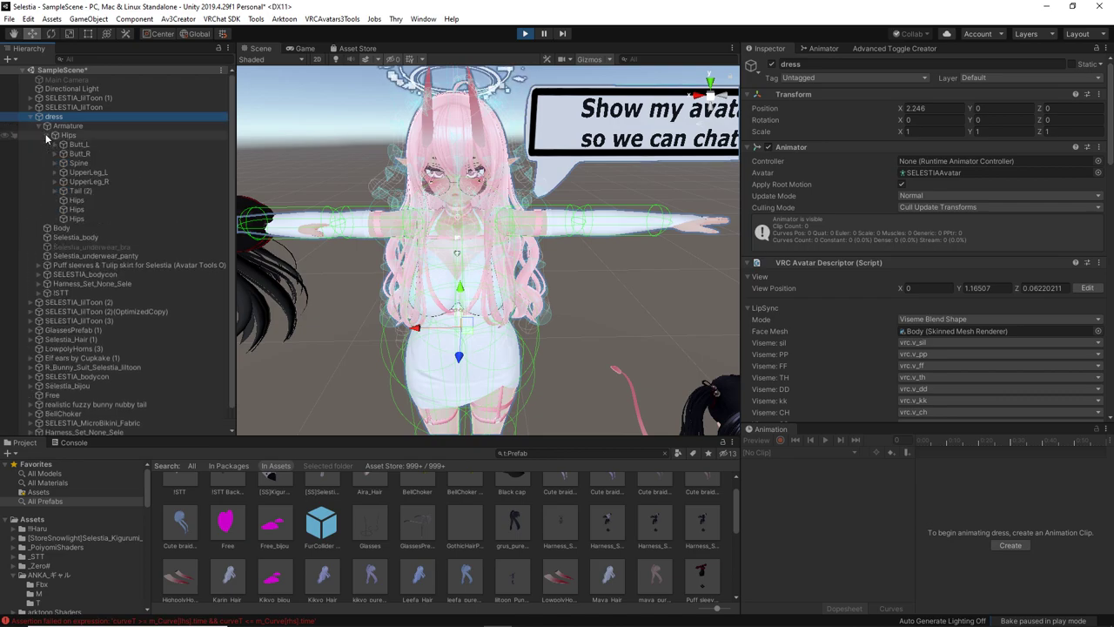
- Rotate the dress avatar's Spine bone freely to test how the clothing follows the body, and undo the rotation
{"action": "left_click", "coordinate": [68, 137]}
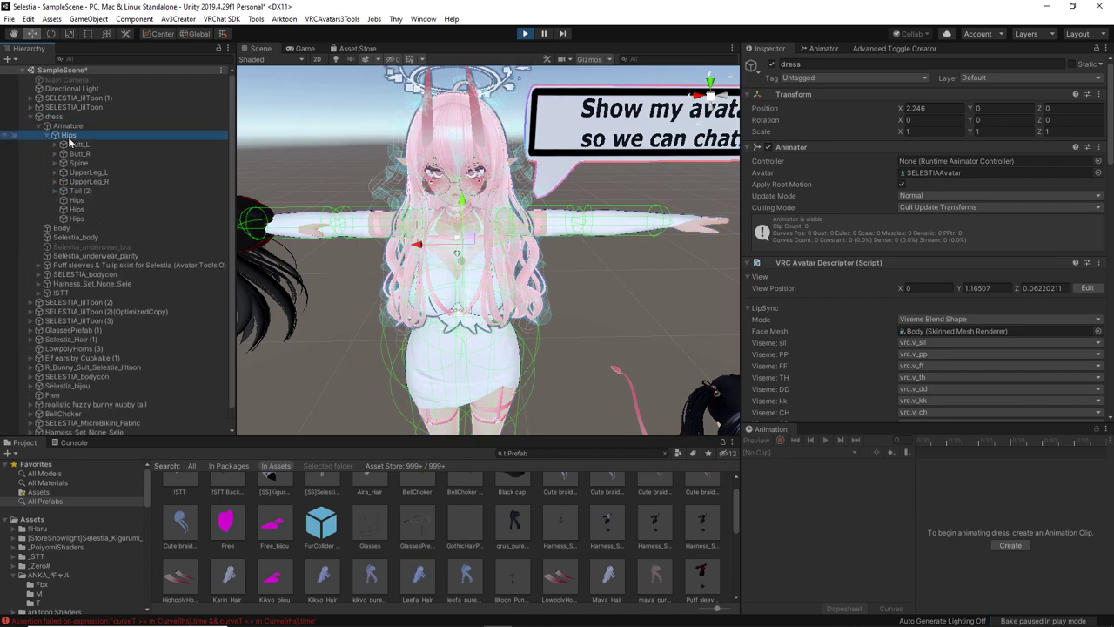
{"action": "right_click_drag", "start_coordinate": [390, 336], "coordinate": [391, 309]}
{"action": "key", "text": "r"}
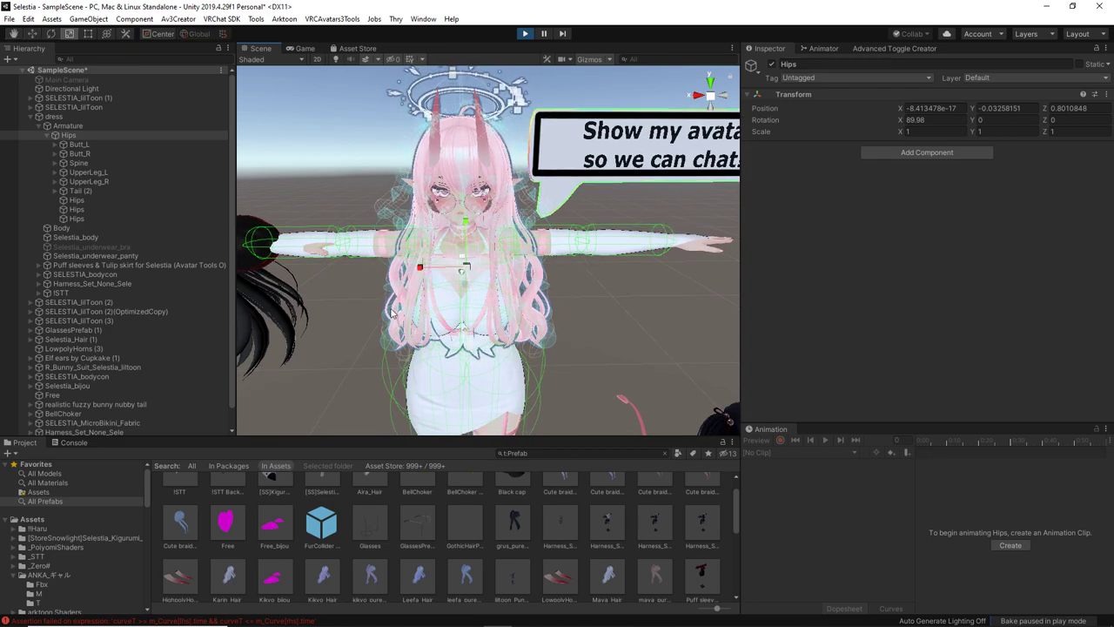
{"action": "key", "text": "e"}
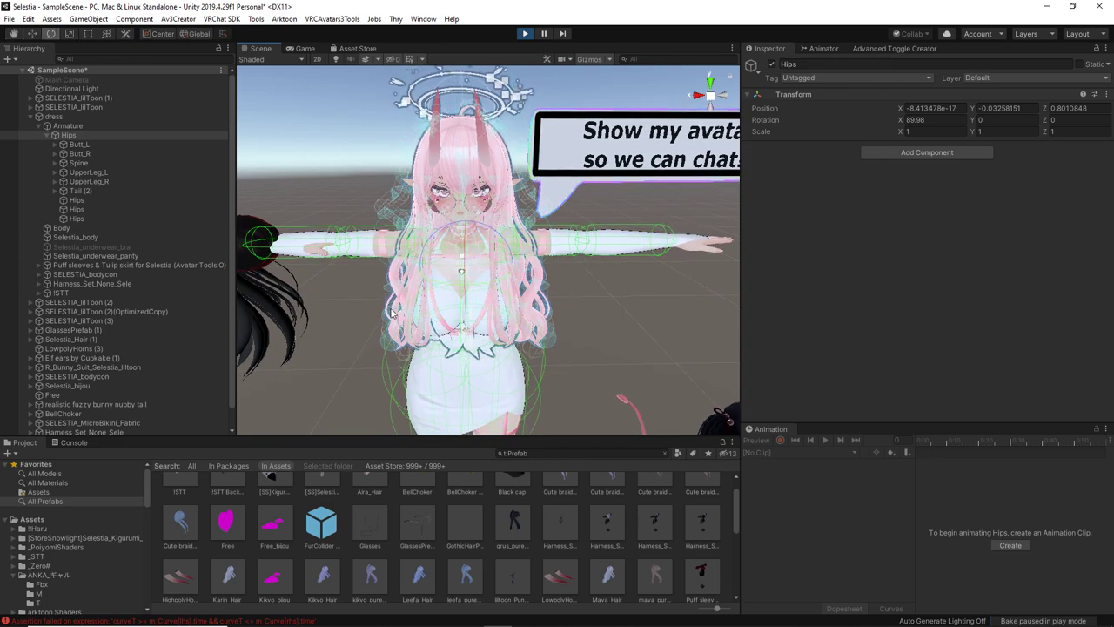
{"action": "right_click_drag", "start_coordinate": [625, 281], "coordinate": [547, 280]}
{"action": "left_click_drag", "start_coordinate": [580, 178], "coordinate": [592, 113]}
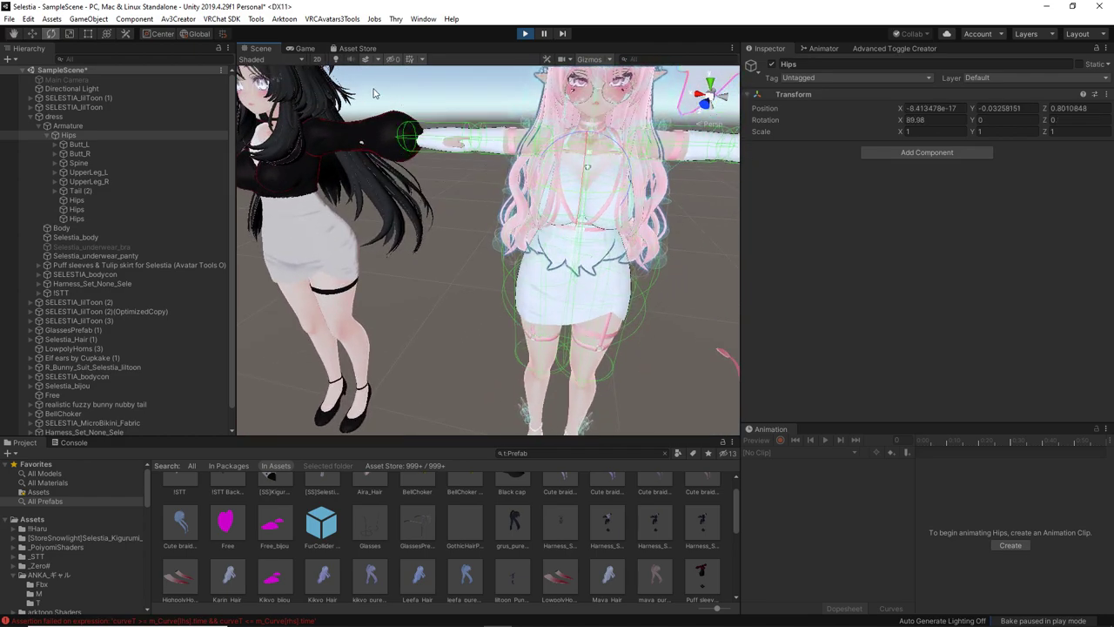
{"action": "left_click", "coordinate": [70, 163]}
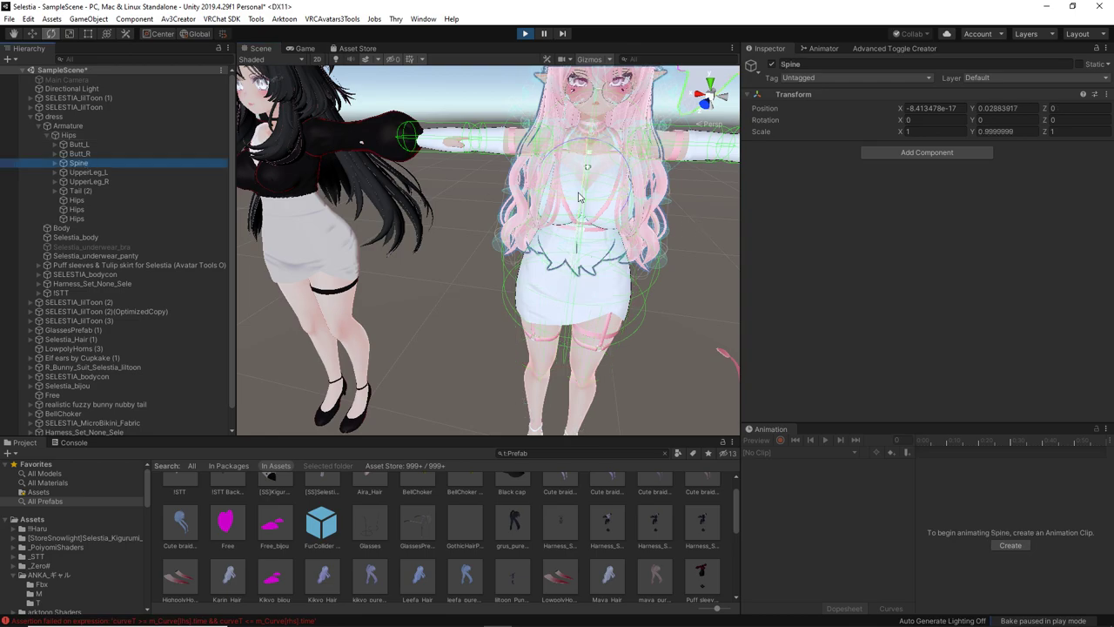
{"action": "left_click_drag", "start_coordinate": [577, 200], "coordinate": [569, 87]}
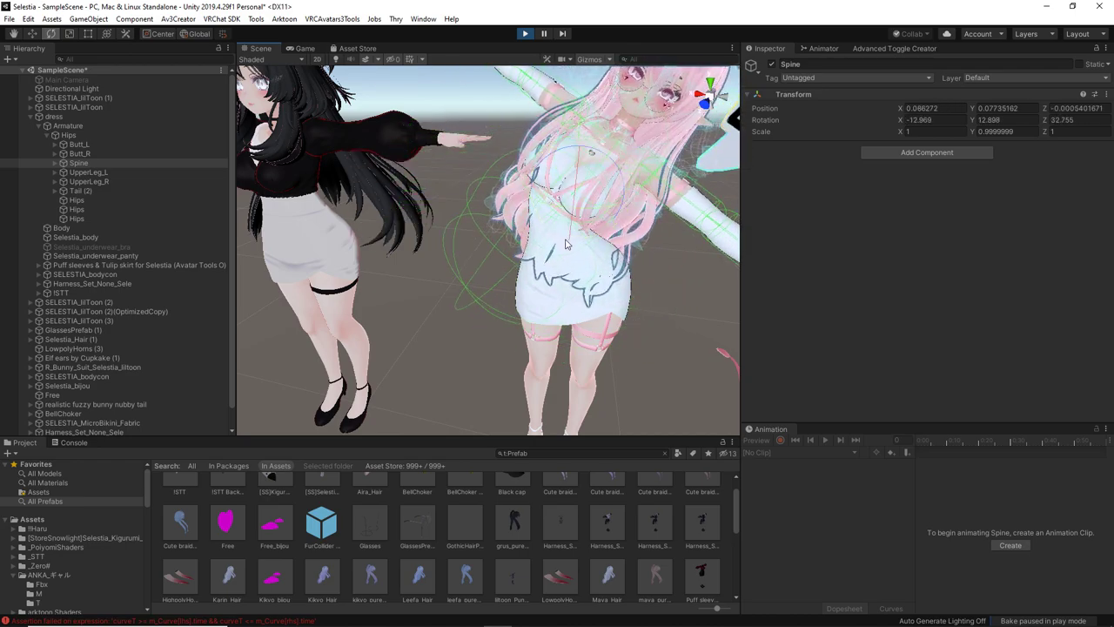
{"action": "key", "text": "ctrl+z"}
- Rotate the dress avatar's Chest bone under Spine in several directions to test the clothing, undoing each rotation
{"action": "key", "text": "f"}
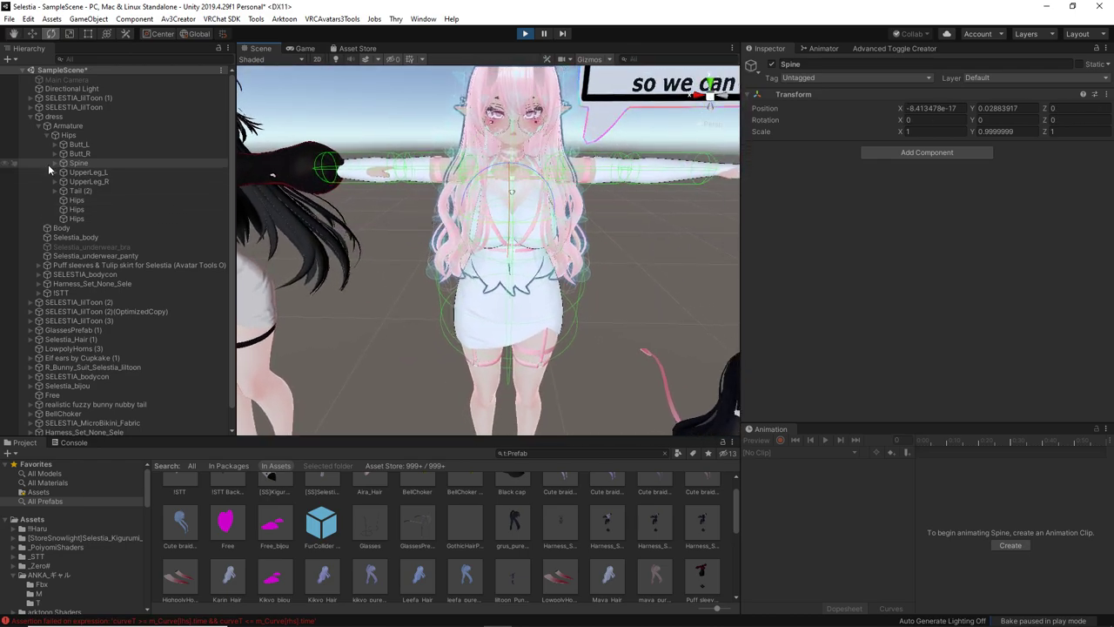
{"action": "left_click", "coordinate": [54, 163]}
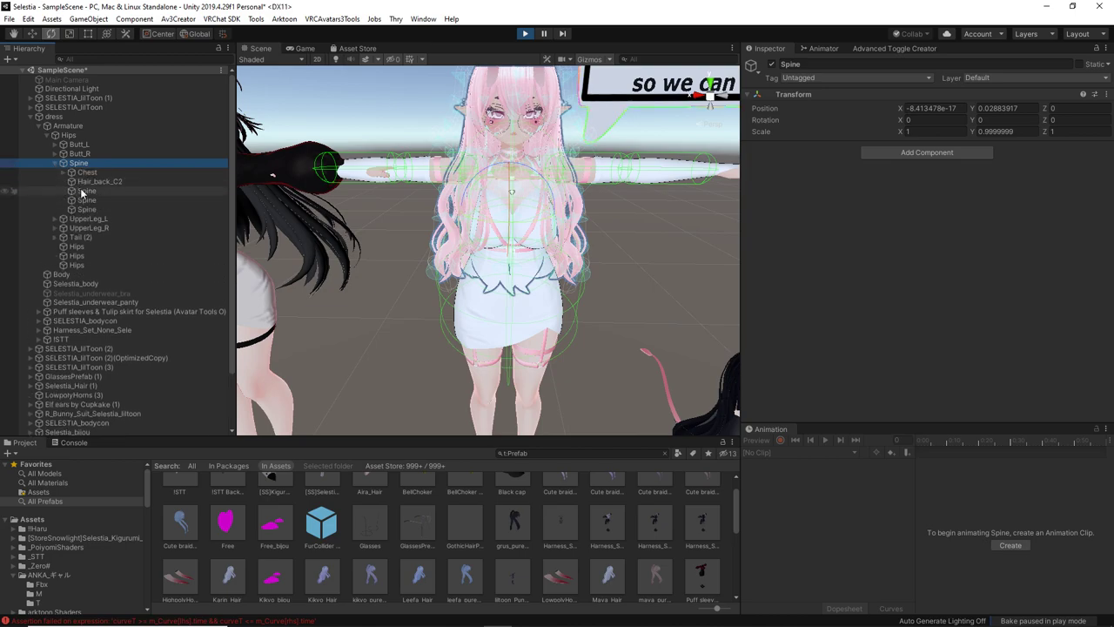
{"action": "left_click", "coordinate": [84, 172]}
{"action": "mouse_move", "coordinate": [470, 218]}
{"action": "left_mouse_down"}
{"action": "mouse_move", "coordinate": [502, 230]}
{"action": "mouse_move", "coordinate": [422, 201]}
{"action": "mouse_move", "coordinate": [463, 216]}
{"action": "left_mouse_up"}
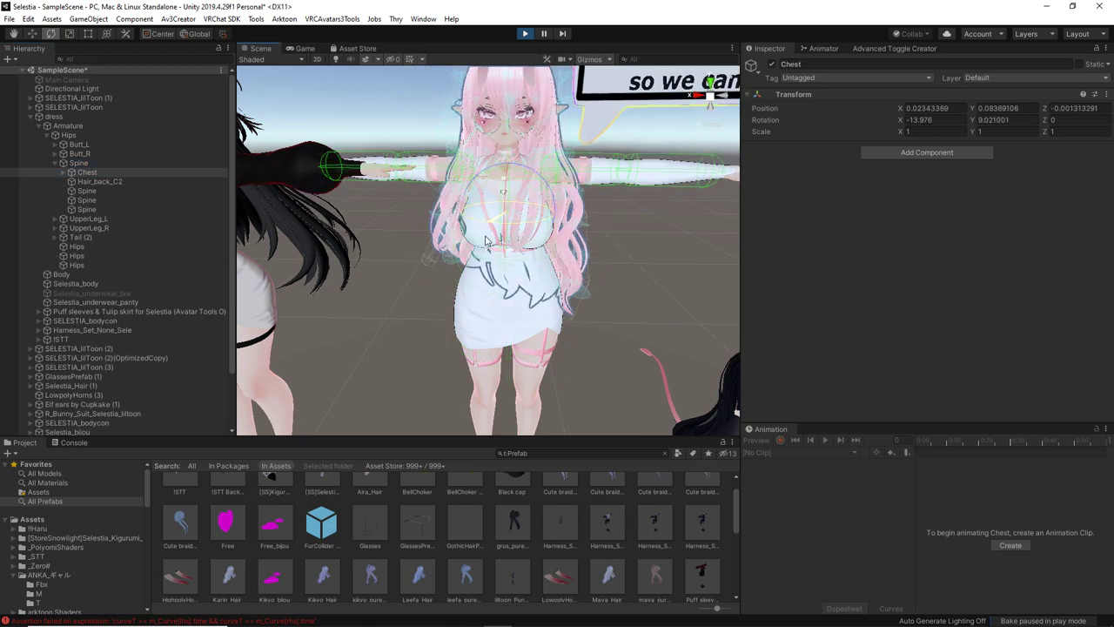
{"action": "key", "text": "ctrl+z"}
{"action": "left_click_drag", "start_coordinate": [535, 199], "coordinate": [514, 152]}
{"action": "key", "text": "ctrl+z"}
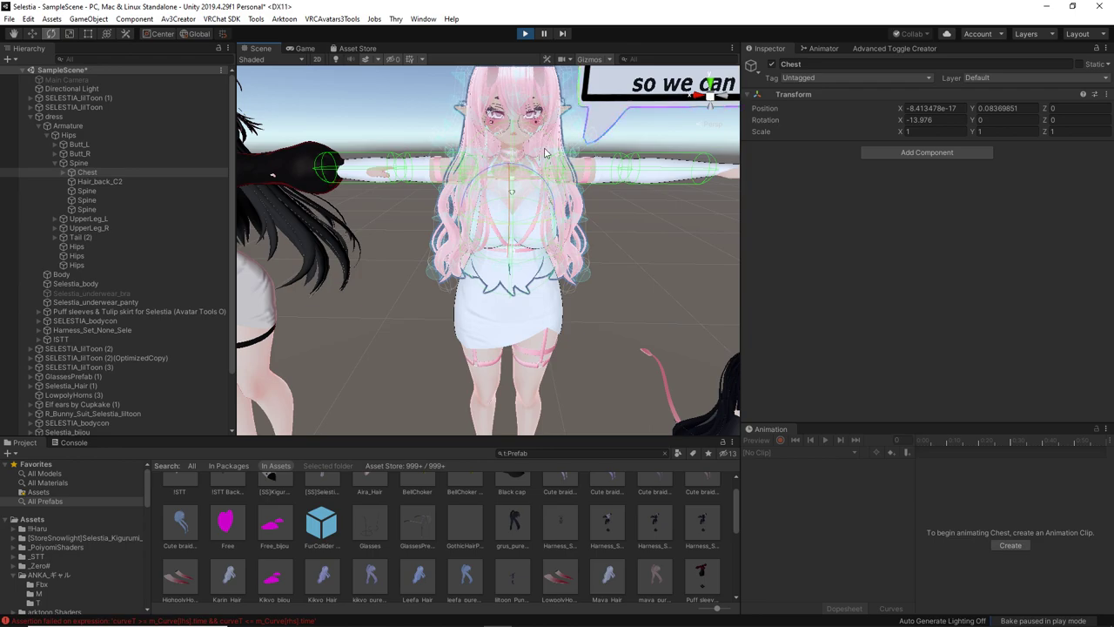
{"action": "left_click_drag", "start_coordinate": [510, 225], "coordinate": [533, 186]}
{"action": "key", "text": "ctrl+z"}
{"action": "key", "text": "ctrl+z"}
- Exit Play mode and examine the black-haired avatar in the Puff sleeves outfit alongside the neighbouring avatars
{"action": "left_click", "coordinate": [524, 34]}
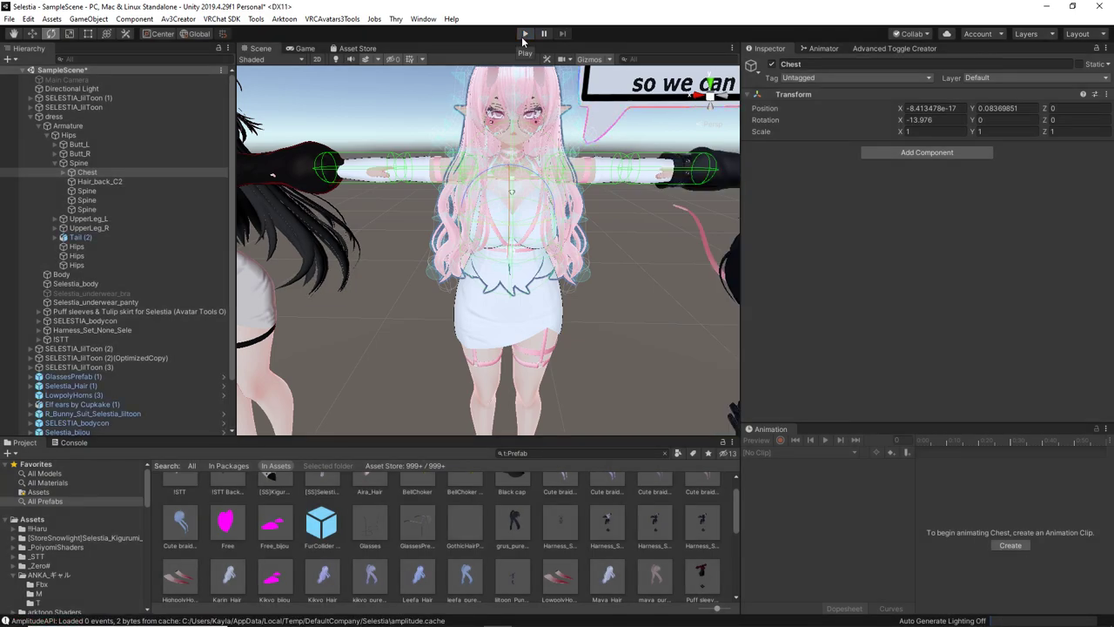
{"action": "middle_click_drag", "start_coordinate": [383, 196], "coordinate": [462, 269]}
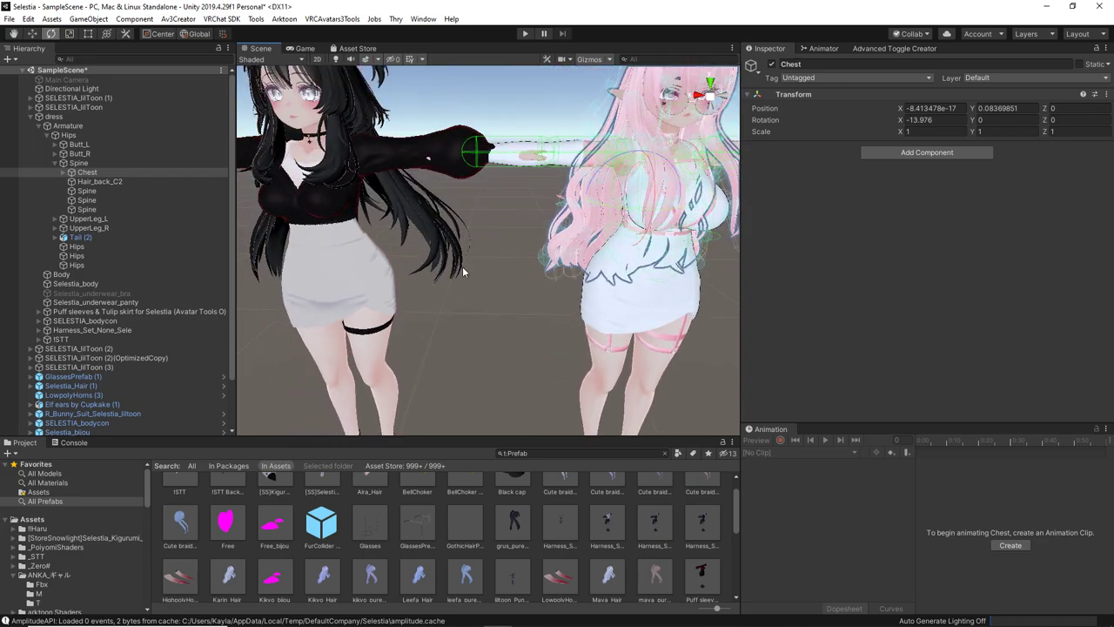
{"action": "left_click", "coordinate": [462, 269]}
{"action": "right_click_drag", "start_coordinate": [438, 256], "coordinate": [450, 253]}
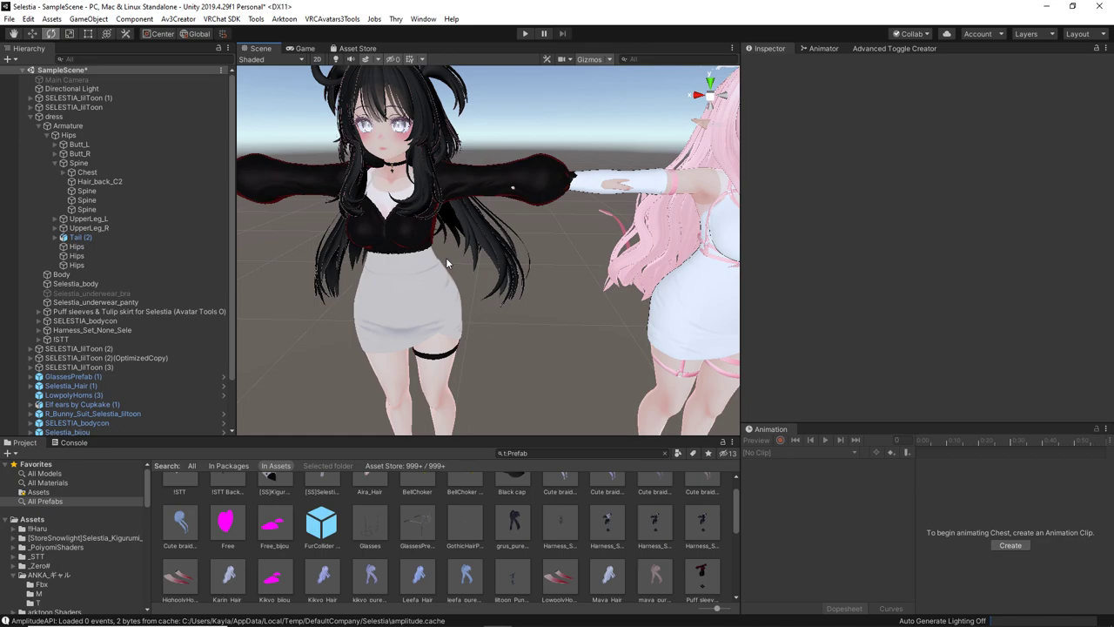
{"action": "left_click_drag", "start_coordinate": [418, 309], "coordinate": [320, 298], "text": "alt"}
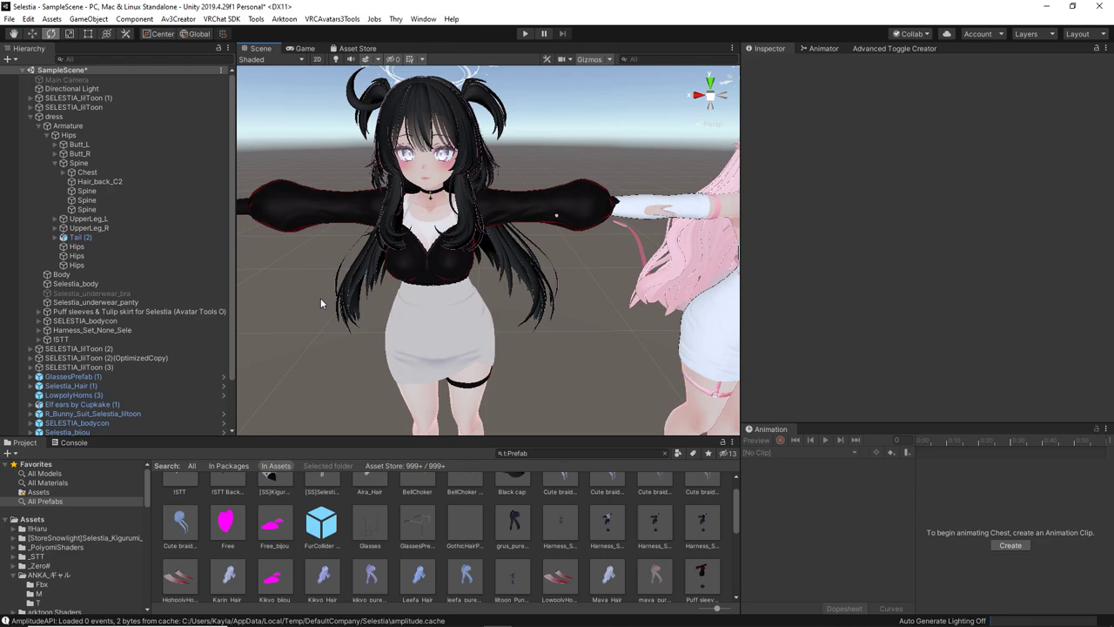
{"action": "right_click_drag", "start_coordinate": [321, 297], "coordinate": [477, 228]}
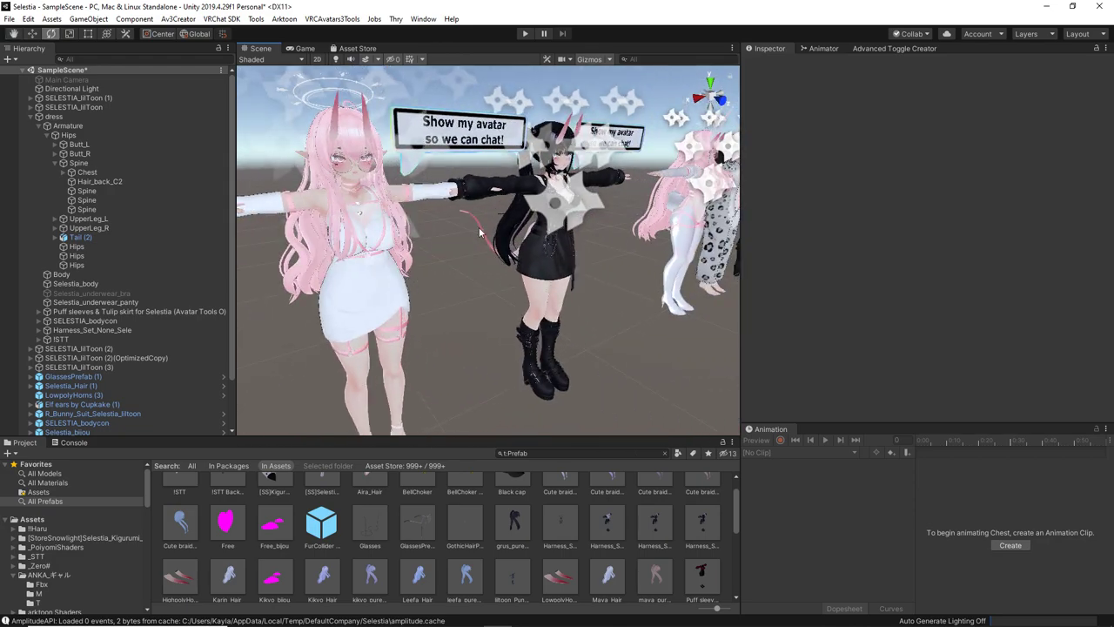
{"action": "right_click_drag", "start_coordinate": [385, 219], "coordinate": [479, 287]}
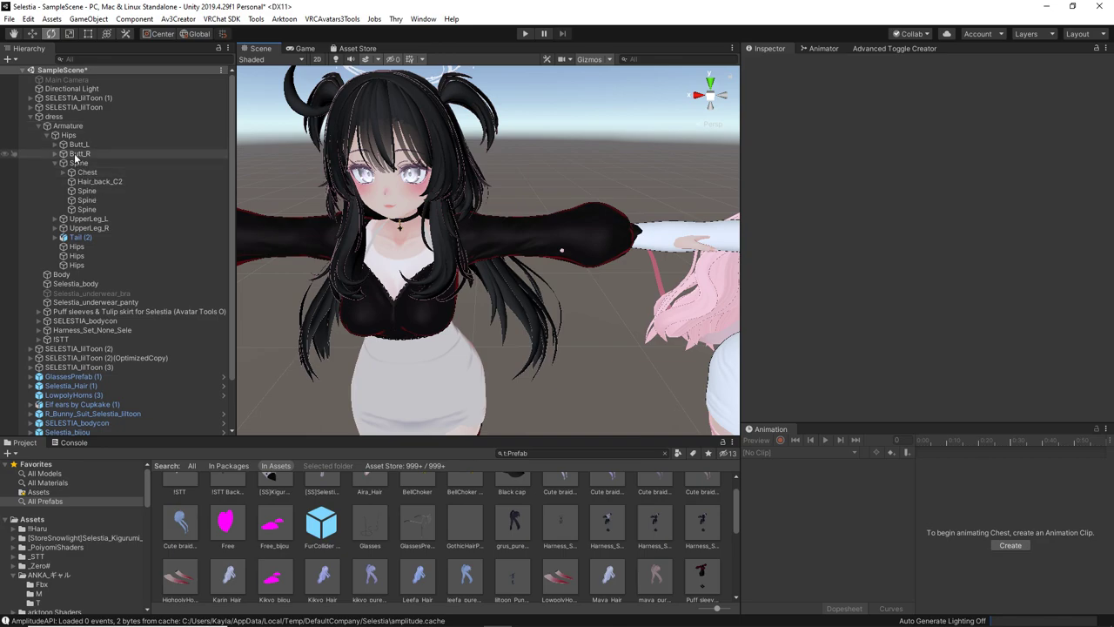
- Expose the Spine and Chest child bones in the SELESTIA_lilToon (4) armature and collapse the nested outfit Hips
{"action": "scroll", "coordinate": [78, 161], "scroll_direction": "down", "scroll_amount": 3}
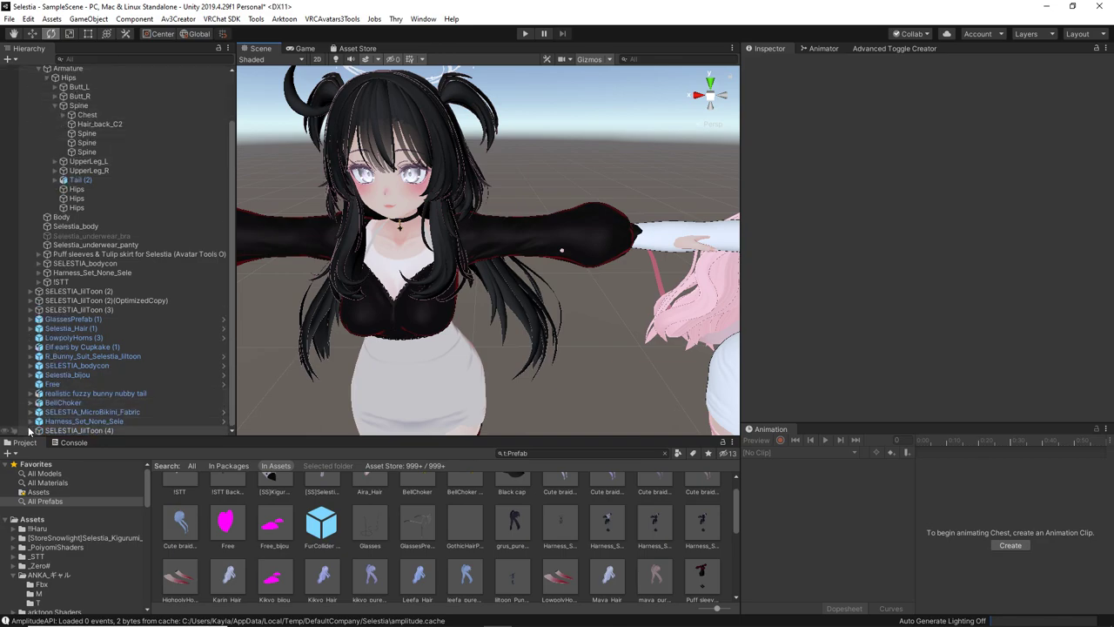
{"action": "left_click", "coordinate": [29, 430]}
{"action": "scroll", "coordinate": [54, 283], "scroll_direction": "down", "scroll_amount": 6}
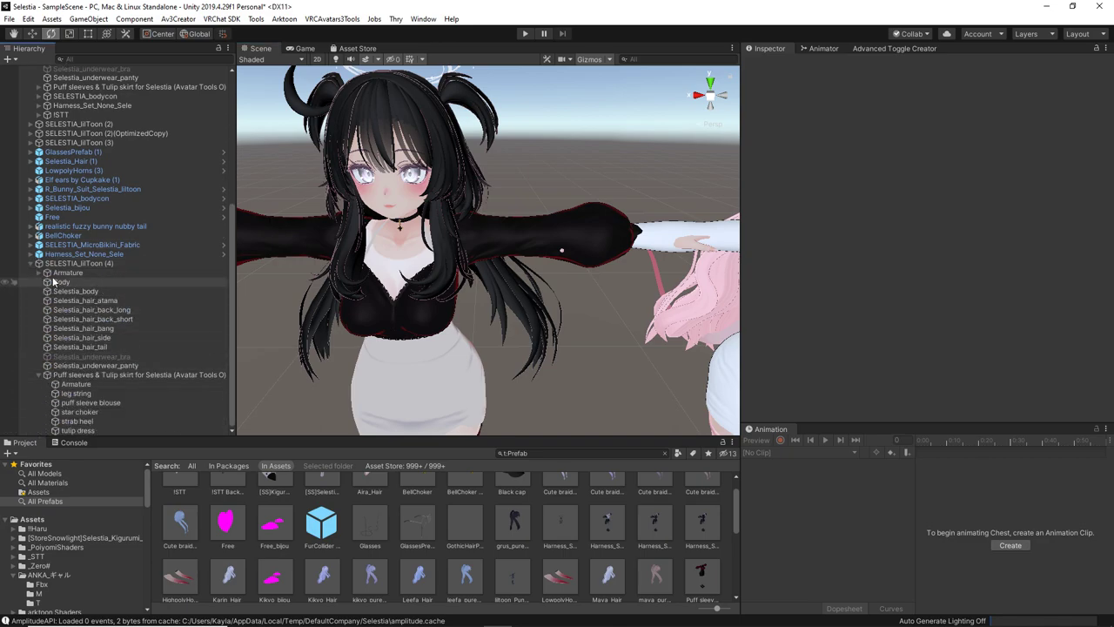
{"action": "left_click", "coordinate": [38, 272]}
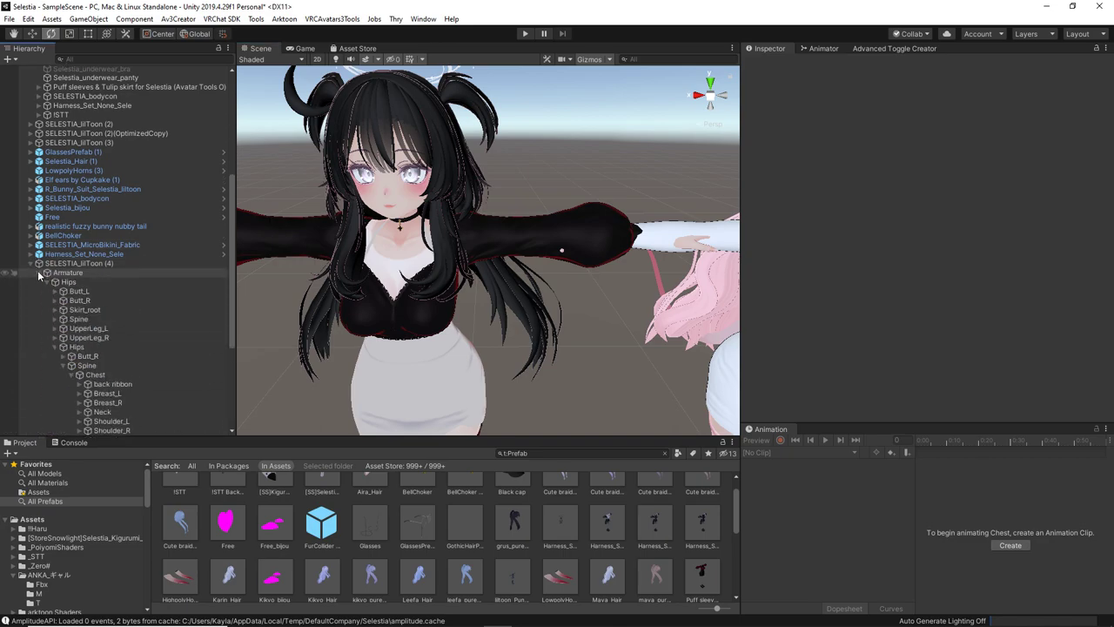
{"action": "left_click", "coordinate": [53, 346]}
{"action": "left_click", "coordinate": [61, 348]}
{"action": "scroll", "coordinate": [61, 339], "scroll_direction": "down", "scroll_amount": 2}
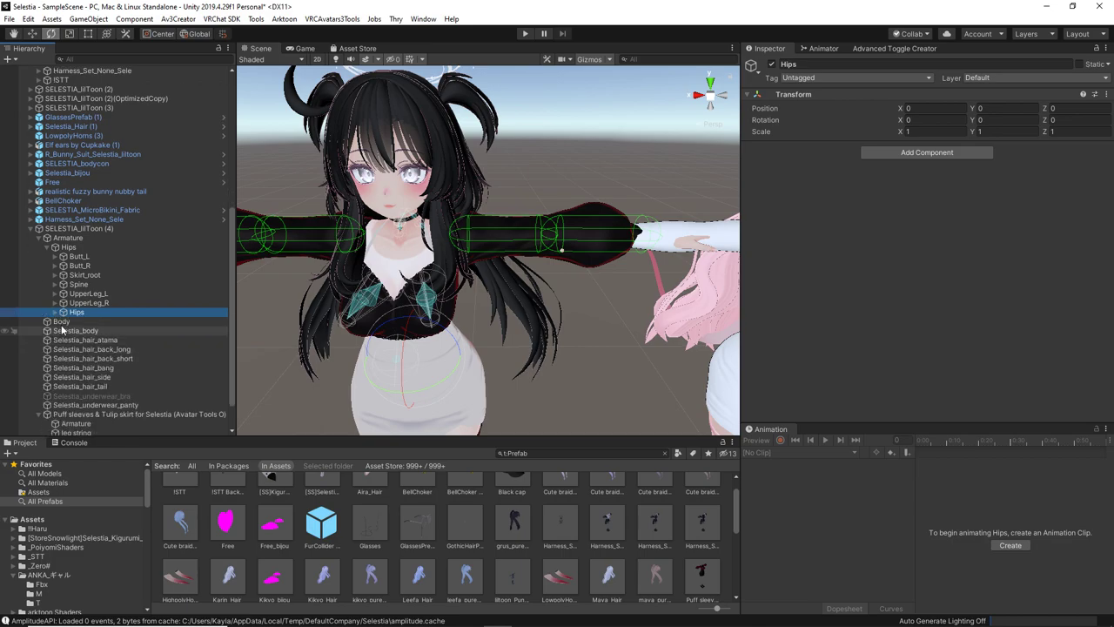
{"action": "left_click", "coordinate": [55, 284]}
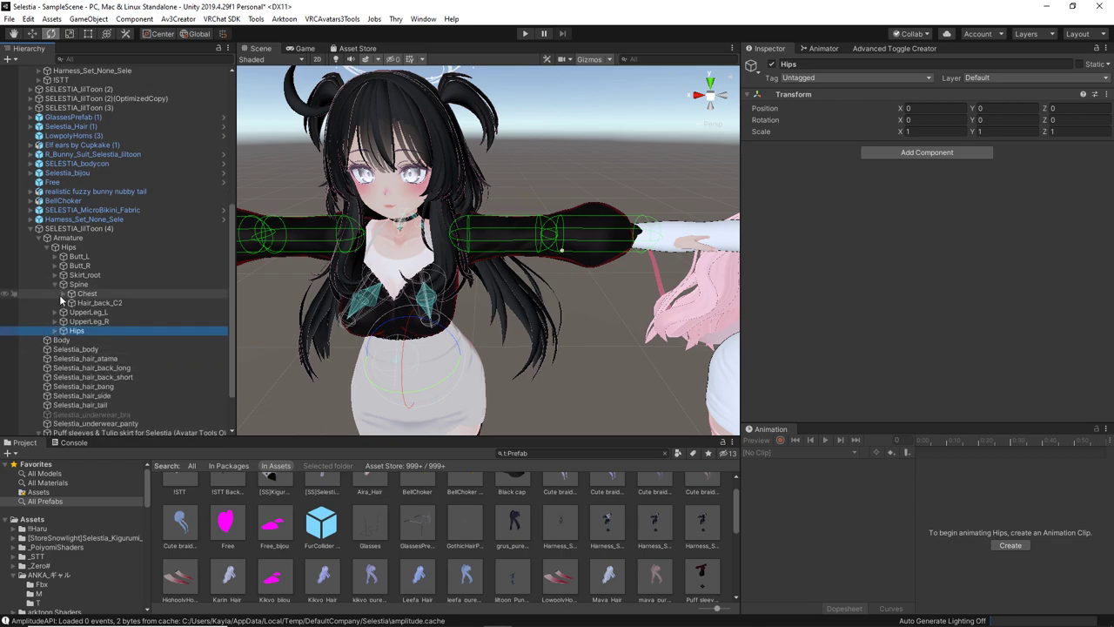
{"action": "left_click", "coordinate": [63, 293]}
{"action": "middle_click_drag", "start_coordinate": [262, 284], "coordinate": [327, 269]}
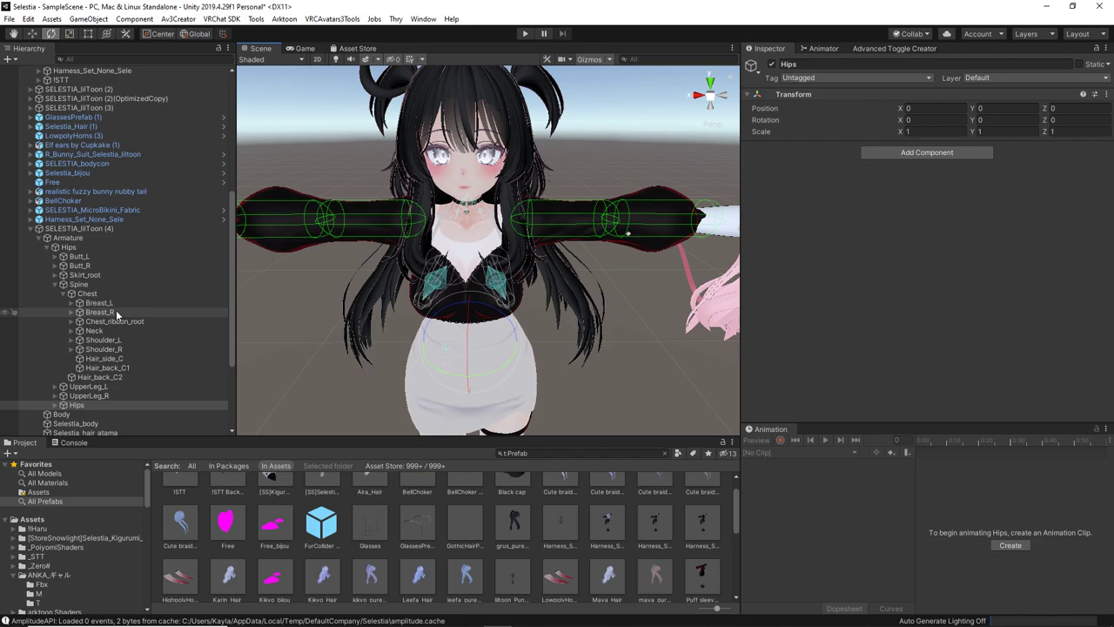
- Set the VRC Phys Bone Multi Child Type to Average for both Breast_L and Breast_R of SELESTIA_lilToon (4)
{"action": "left_click", "coordinate": [116, 310]}
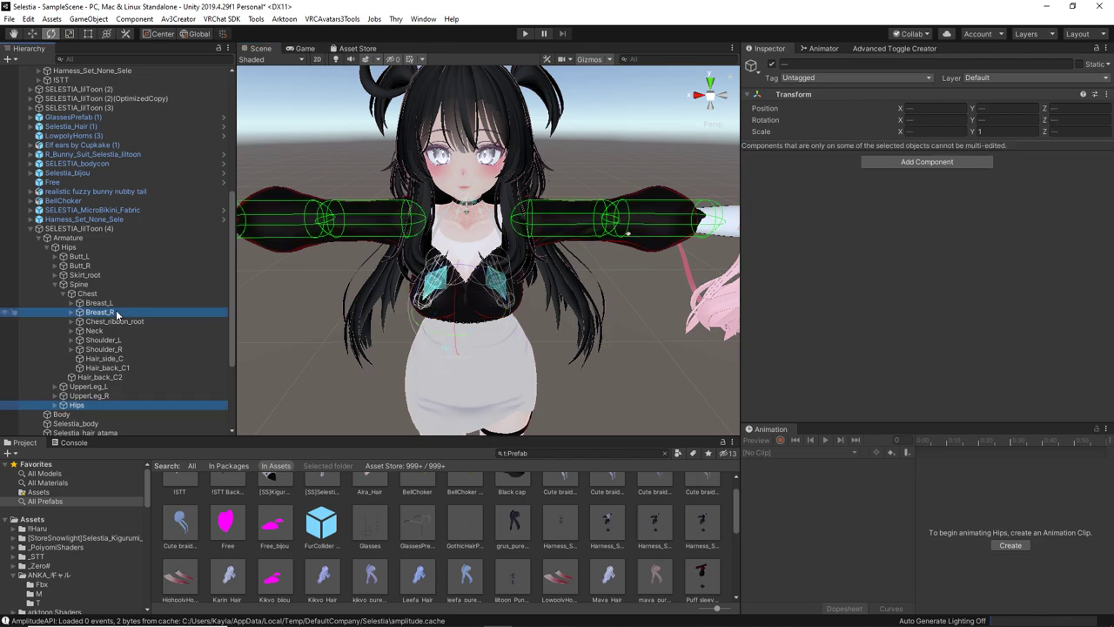
{"action": "key", "text": "Up"}
{"action": "left_click", "coordinate": [109, 312], "text": "shift"}
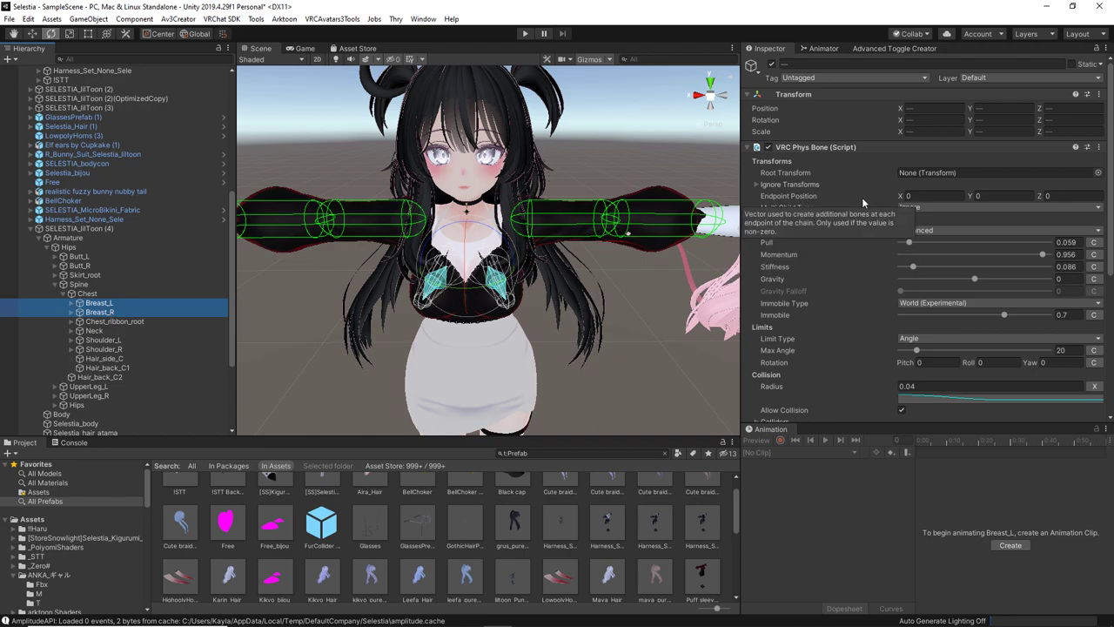
{"action": "left_click", "coordinate": [923, 208]}
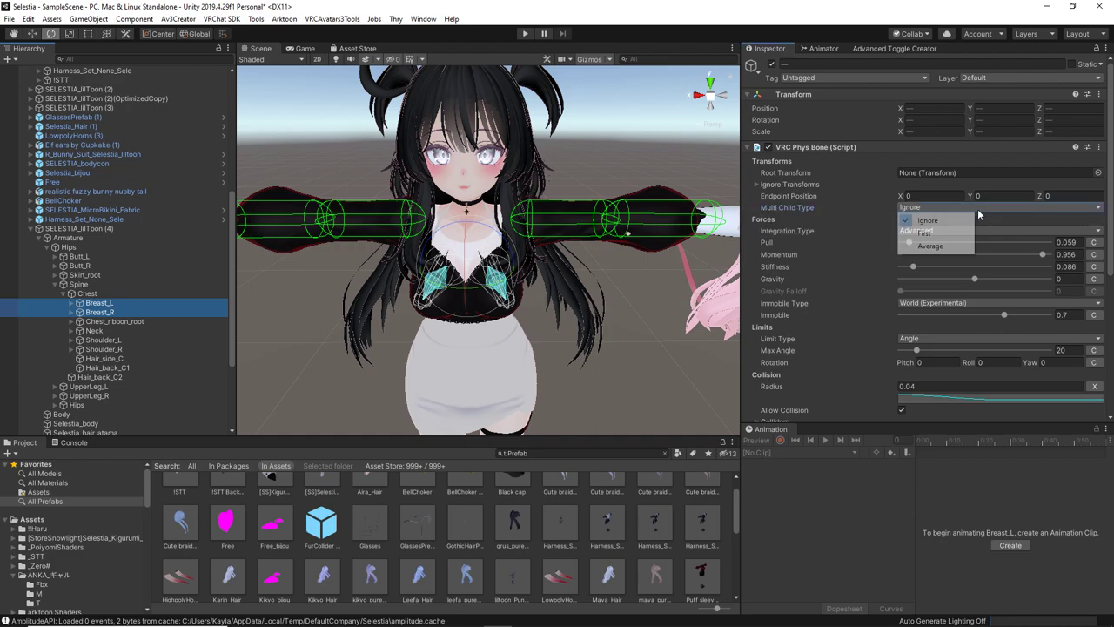
{"action": "left_click", "coordinate": [914, 247]}
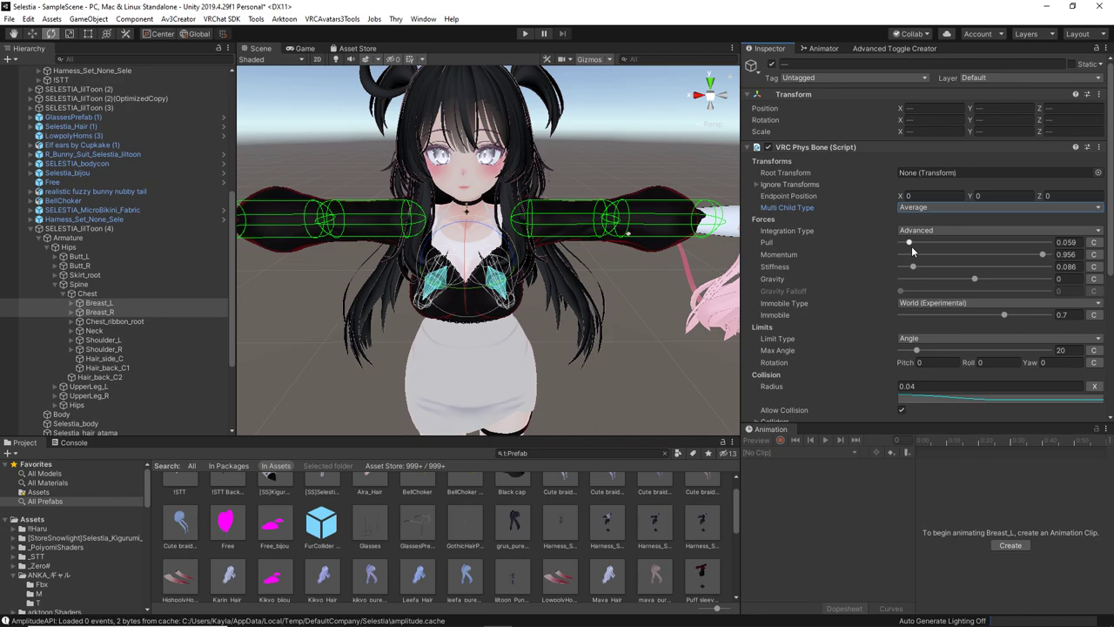
{"action": "scroll", "coordinate": [913, 253], "scroll_direction": "down", "scroll_amount": 3}
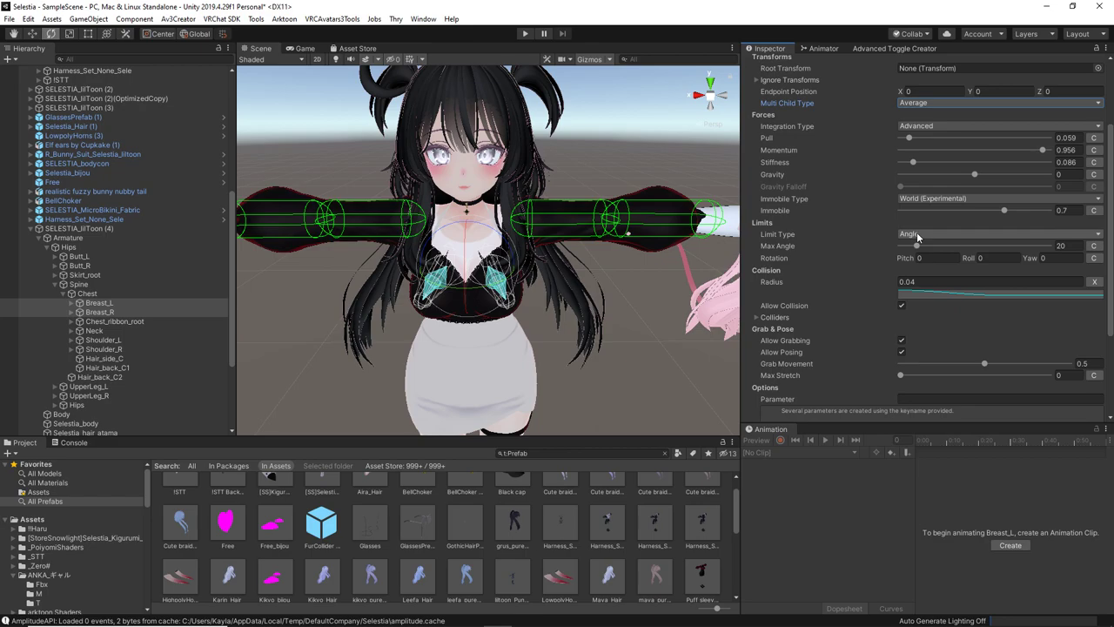
{"action": "scroll", "coordinate": [28, 233], "scroll_direction": "up", "scroll_amount": 5}
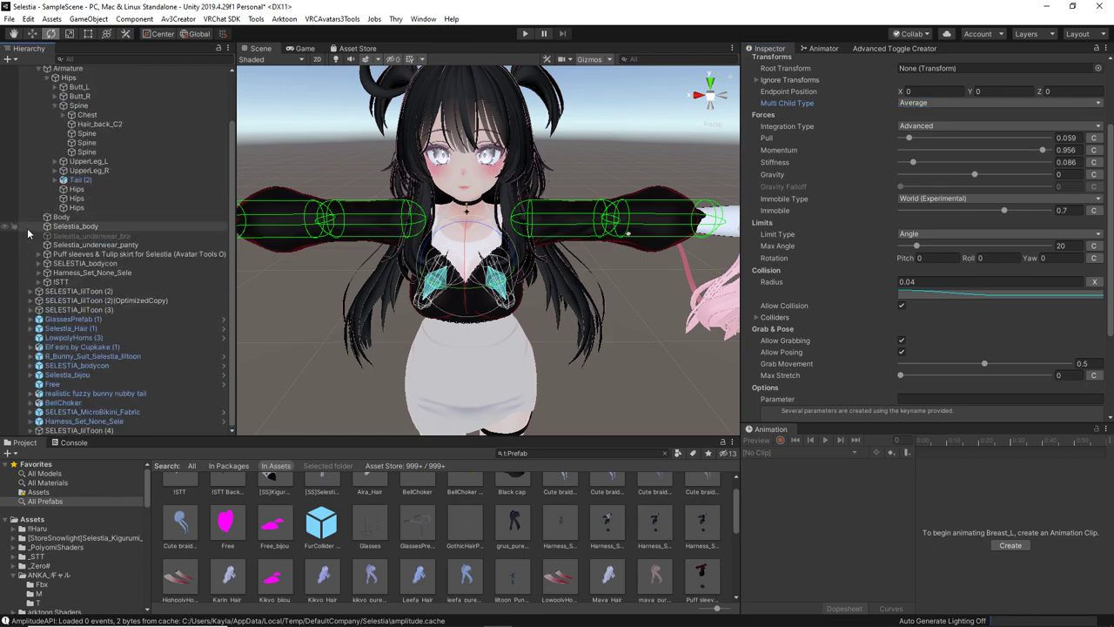
- Compare the outfit fit on the black-haired and pink-haired avatars and review the bone hierarchy of SELESTIA_lilToon (4)
{"action": "left_click", "coordinate": [562, 381]}
{"action": "left_click_drag", "start_coordinate": [563, 381], "coordinate": [595, 366], "text": "alt"}
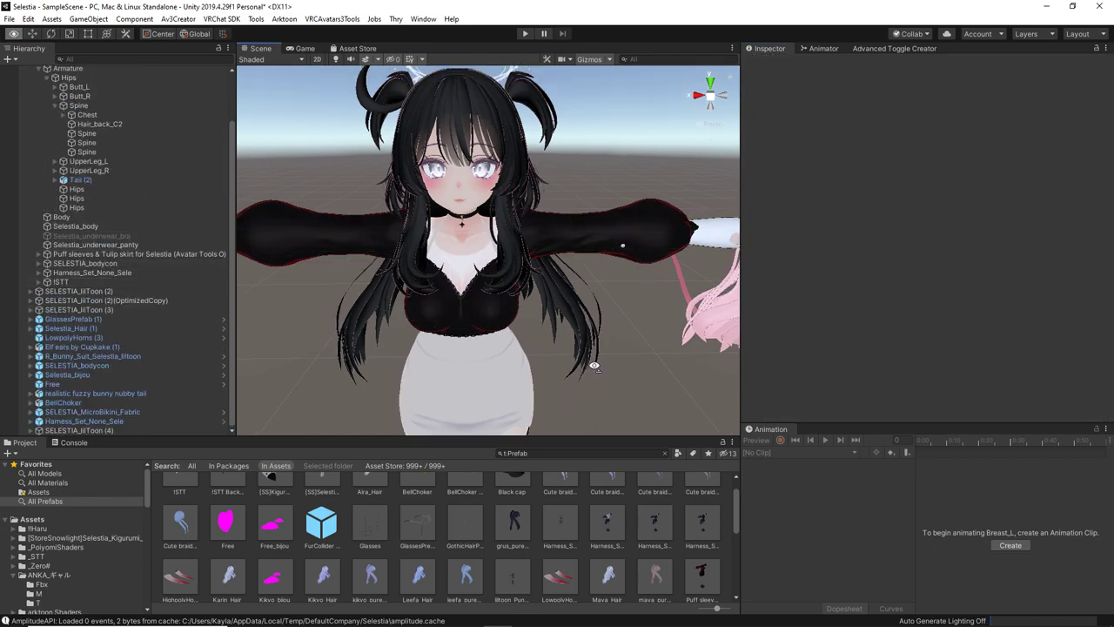
{"action": "scroll", "coordinate": [597, 362], "scroll_direction": "down", "scroll_amount": 5}
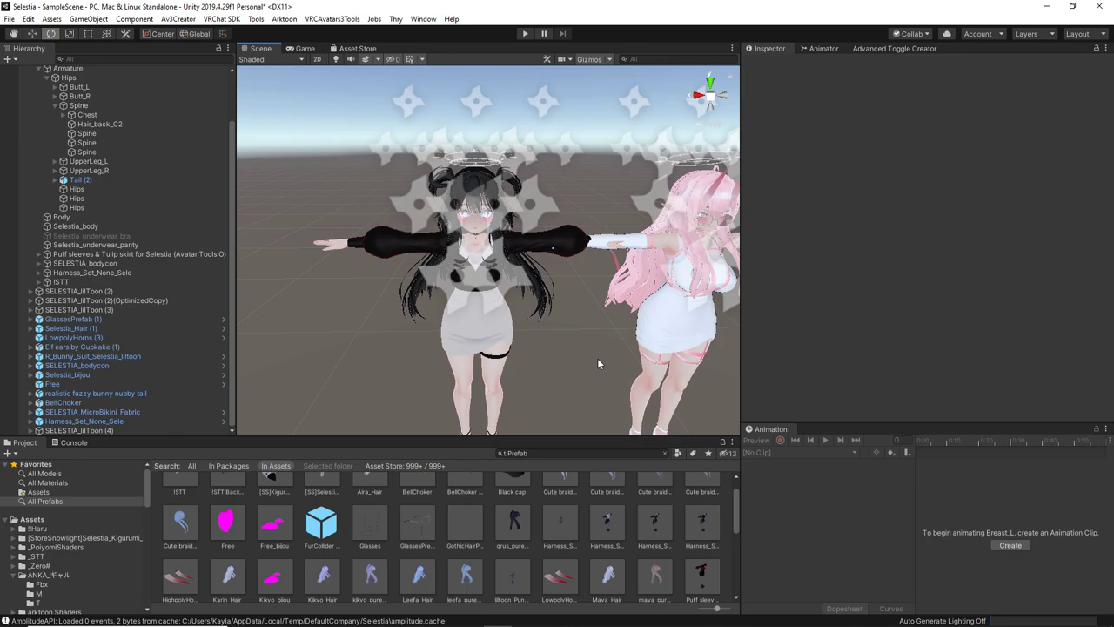
{"action": "scroll", "coordinate": [579, 359], "scroll_direction": "up", "scroll_amount": 3}
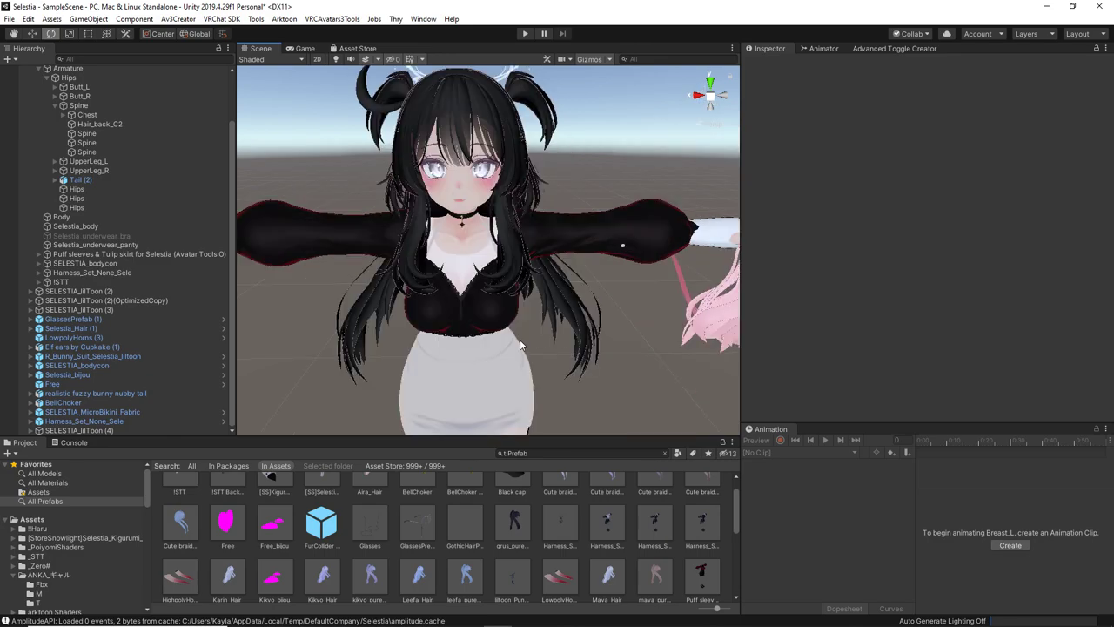
{"action": "middle_click_drag", "start_coordinate": [582, 358], "coordinate": [487, 333]}
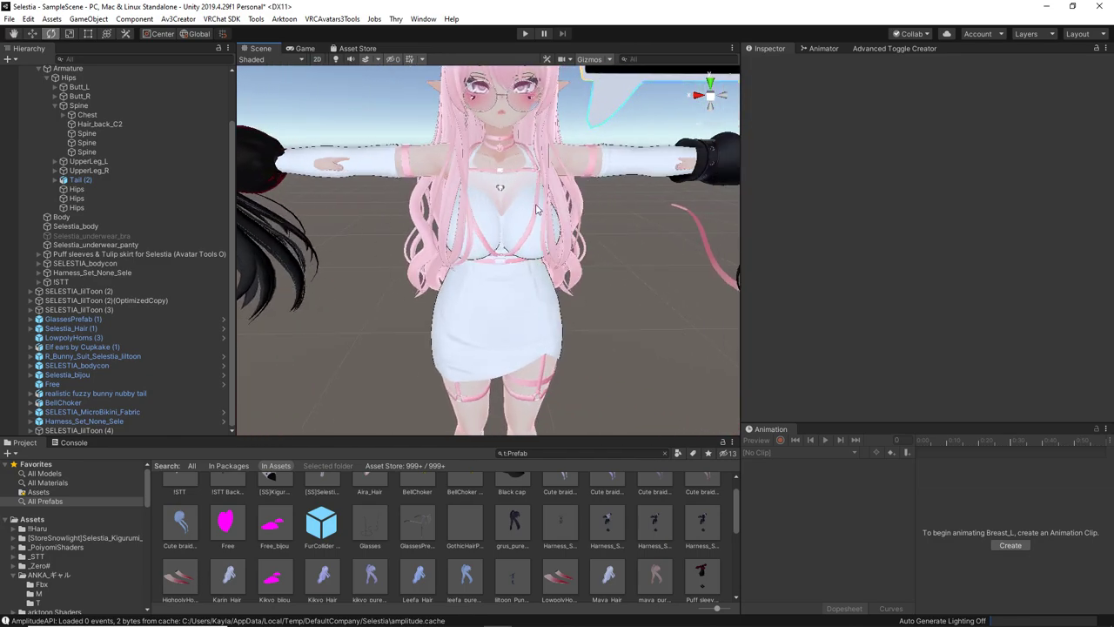
{"action": "middle_click_drag", "start_coordinate": [484, 366], "coordinate": [564, 253]}
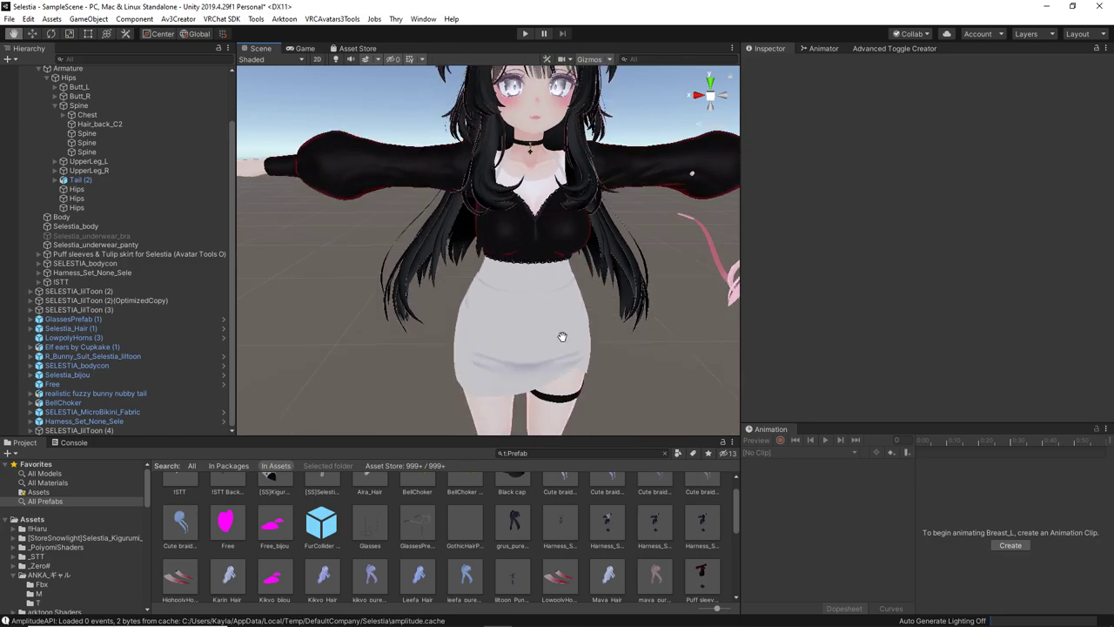
{"action": "scroll", "coordinate": [54, 418], "scroll_direction": "down", "scroll_amount": 9}
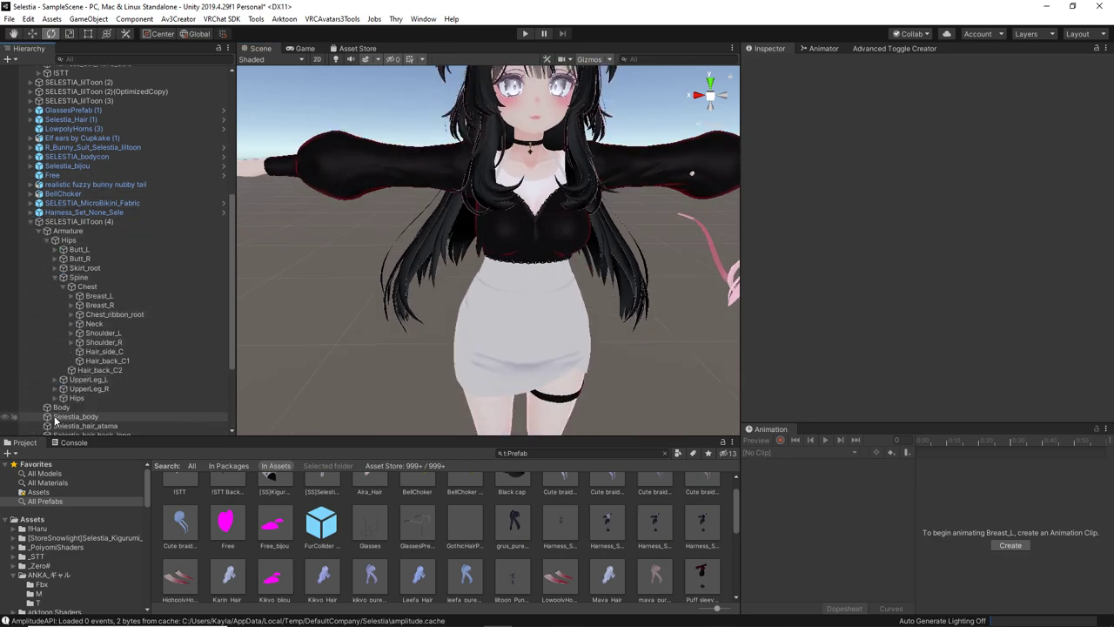
{"action": "scroll", "coordinate": [64, 357], "scroll_direction": "up", "scroll_amount": 2}
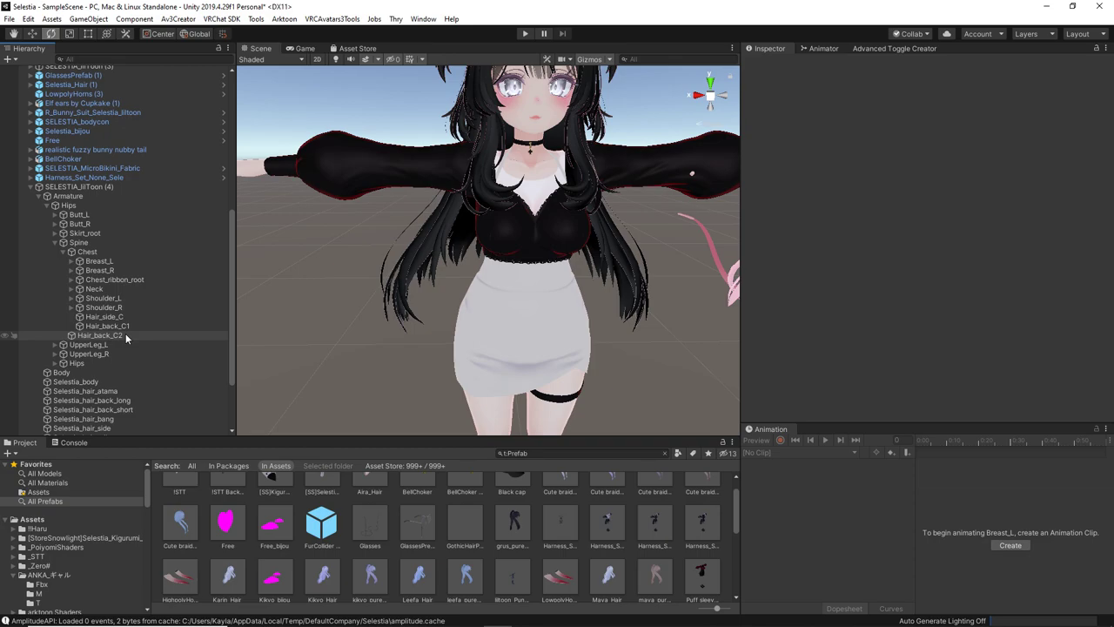
- Add a fresh SELESTIA_lilToon prefab to the scene and move it to X 3.882, beside the Puff sleeves avatar
{"action": "scroll", "coordinate": [557, 582], "scroll_direction": "up", "scroll_amount": 1}
{"action": "scroll", "coordinate": [560, 574], "scroll_direction": "down", "scroll_amount": 3}
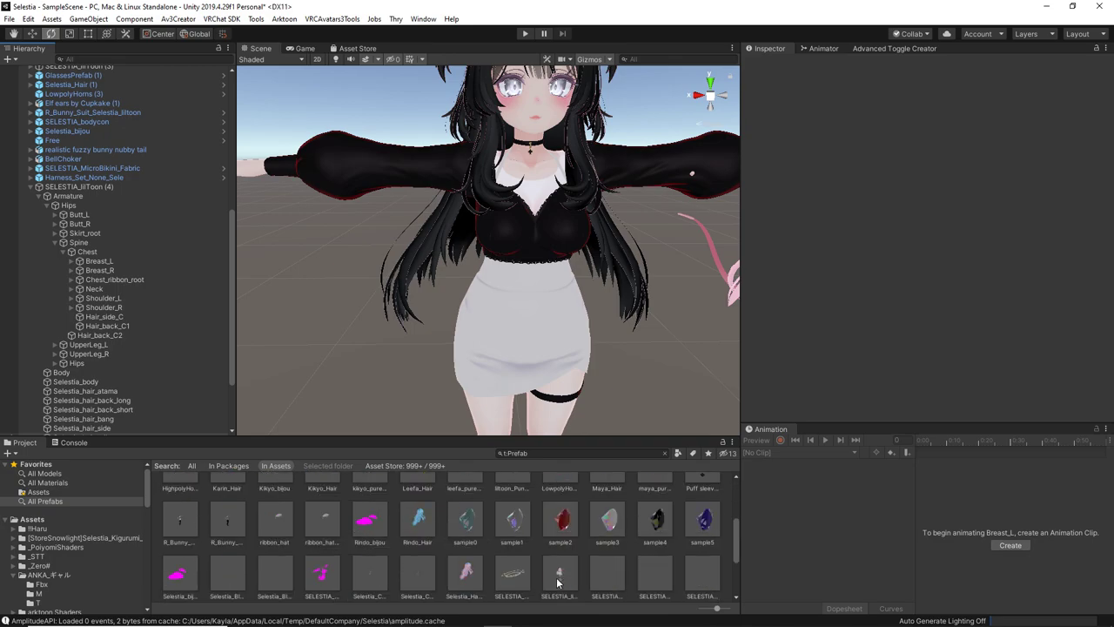
{"action": "left_click_drag", "start_coordinate": [559, 571], "coordinate": [65, 182]}
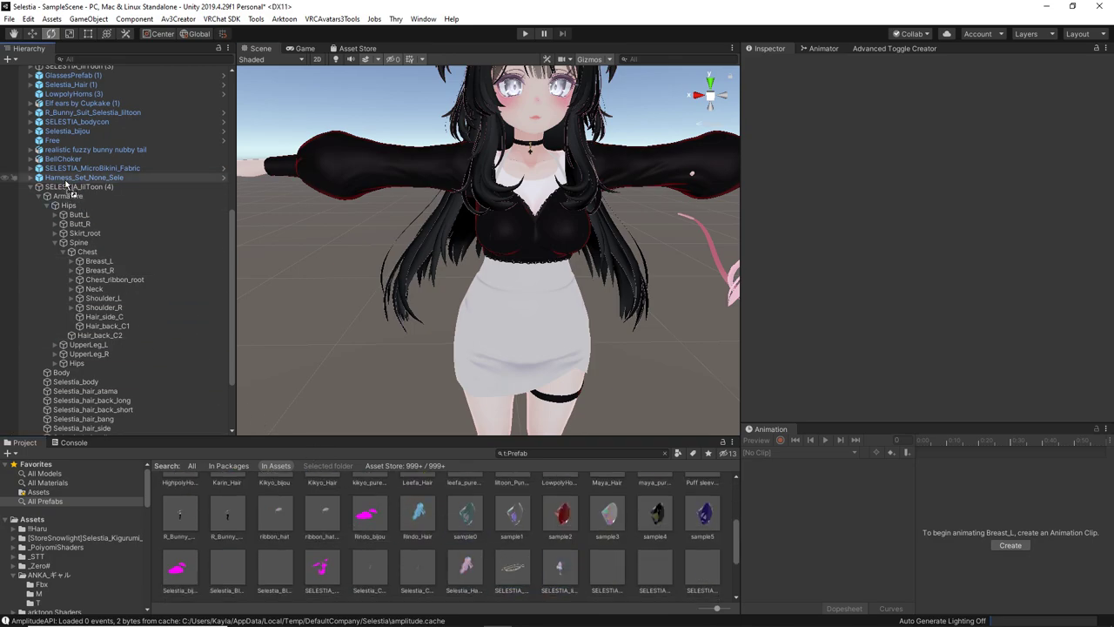
{"action": "scroll", "coordinate": [523, 298], "scroll_direction": "down", "scroll_amount": 6}
{"action": "scroll", "coordinate": [641, 282], "scroll_direction": "down", "scroll_amount": 3}
{"action": "key", "text": "w"}
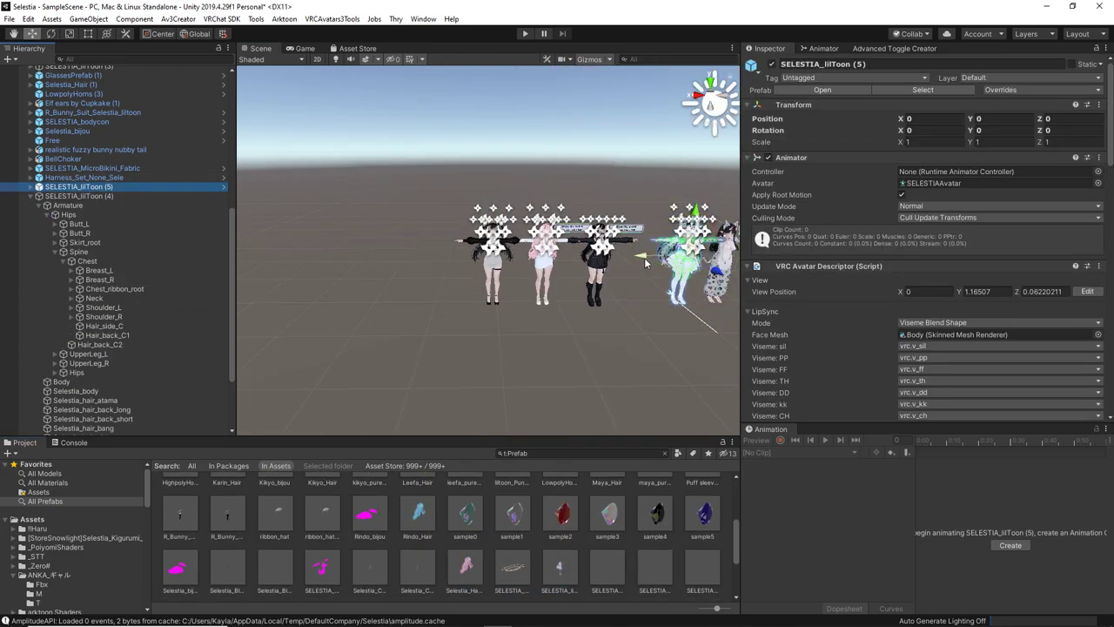
{"action": "left_click_drag", "start_coordinate": [636, 261], "coordinate": [403, 262]}
{"action": "left_click", "coordinate": [361, 318]}
{"action": "scroll", "coordinate": [375, 318], "scroll_direction": "up", "scroll_amount": 8}
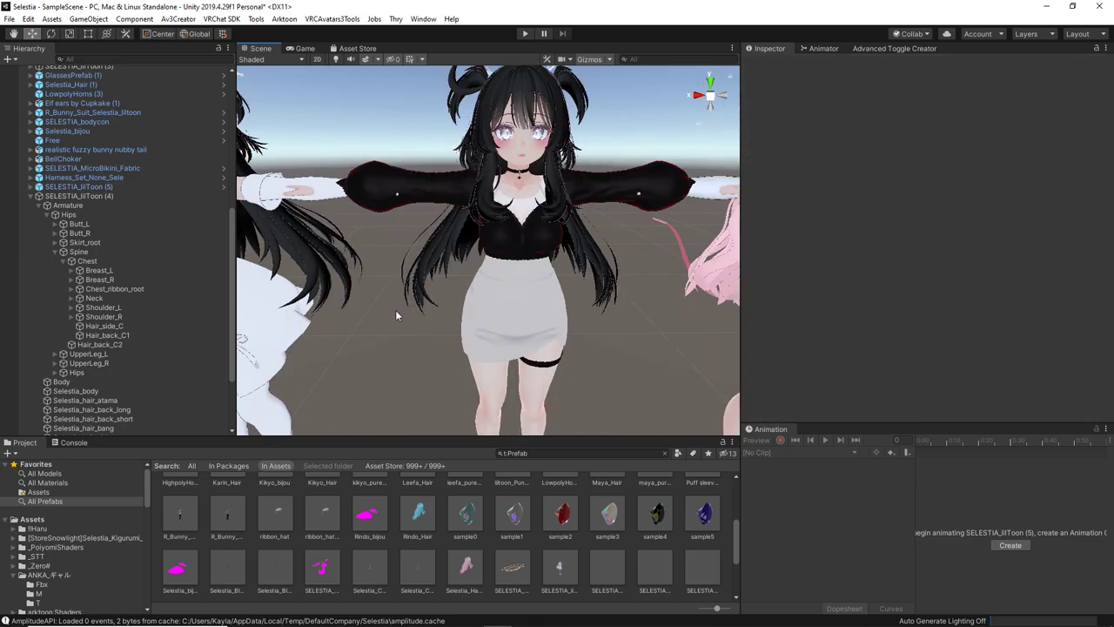
{"action": "double_click", "coordinate": [78, 186]}
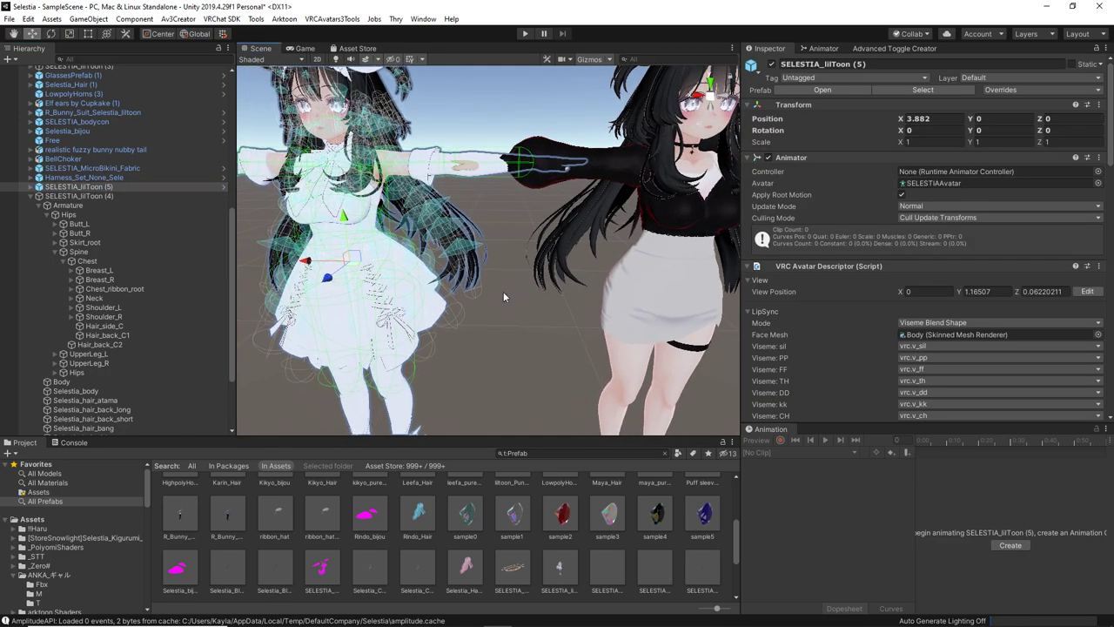
- Compare the white-dress avatar's skirt with the Puff sleeves outfit, and delete SELESTIA_lilToon (5) from the scene
{"action": "right_click_drag", "start_coordinate": [394, 399], "coordinate": [604, 301]}
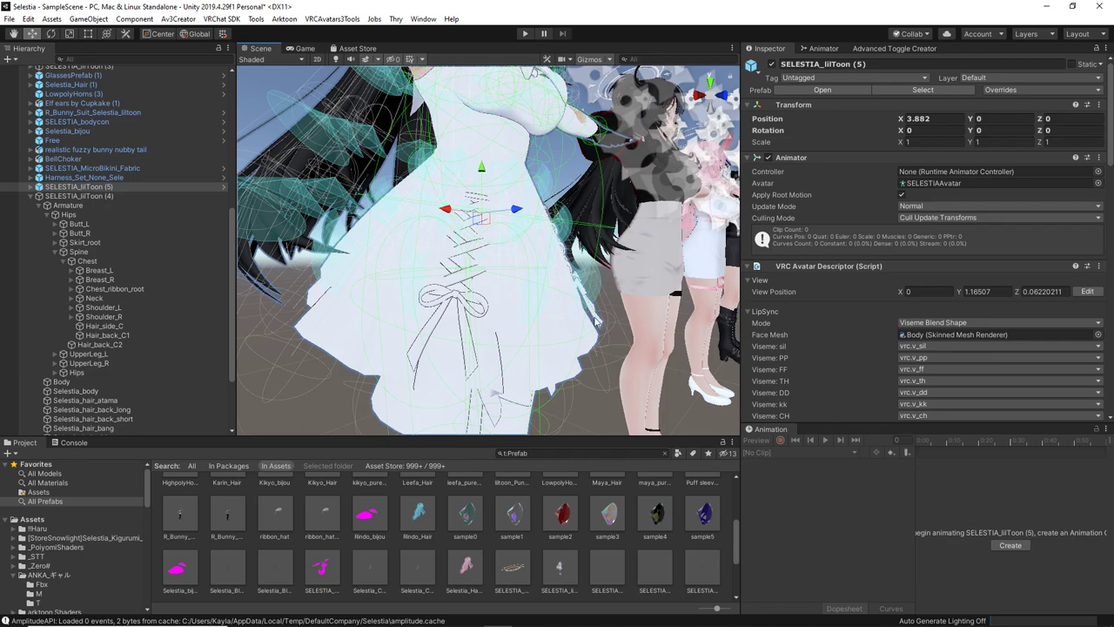
{"action": "middle_click_drag", "start_coordinate": [590, 286], "coordinate": [444, 338]}
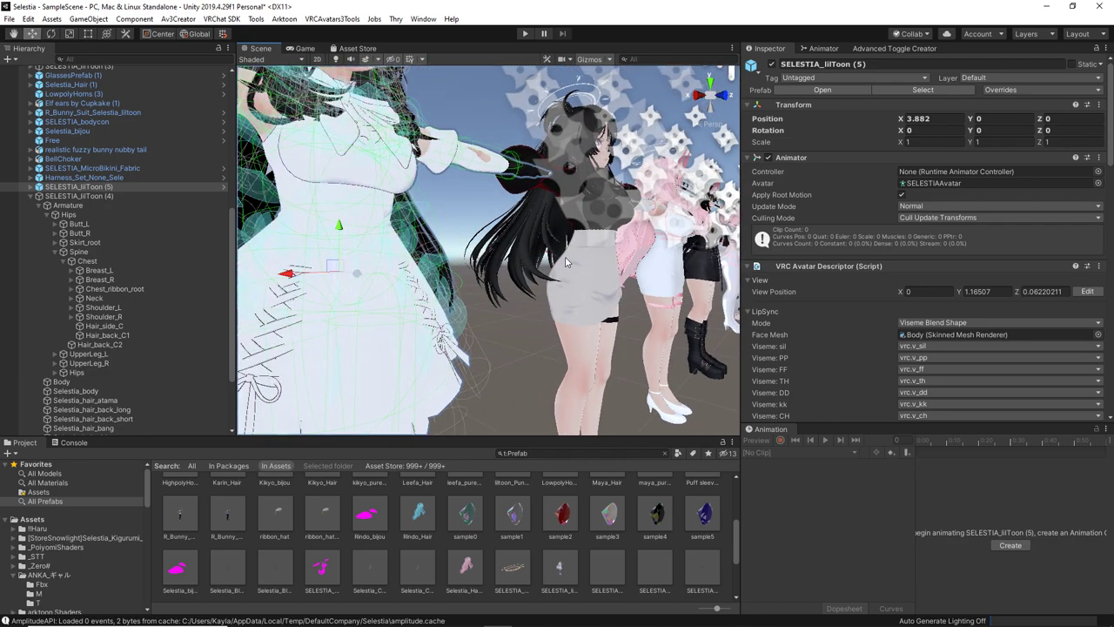
{"action": "right_click_drag", "start_coordinate": [573, 285], "coordinate": [488, 313]}
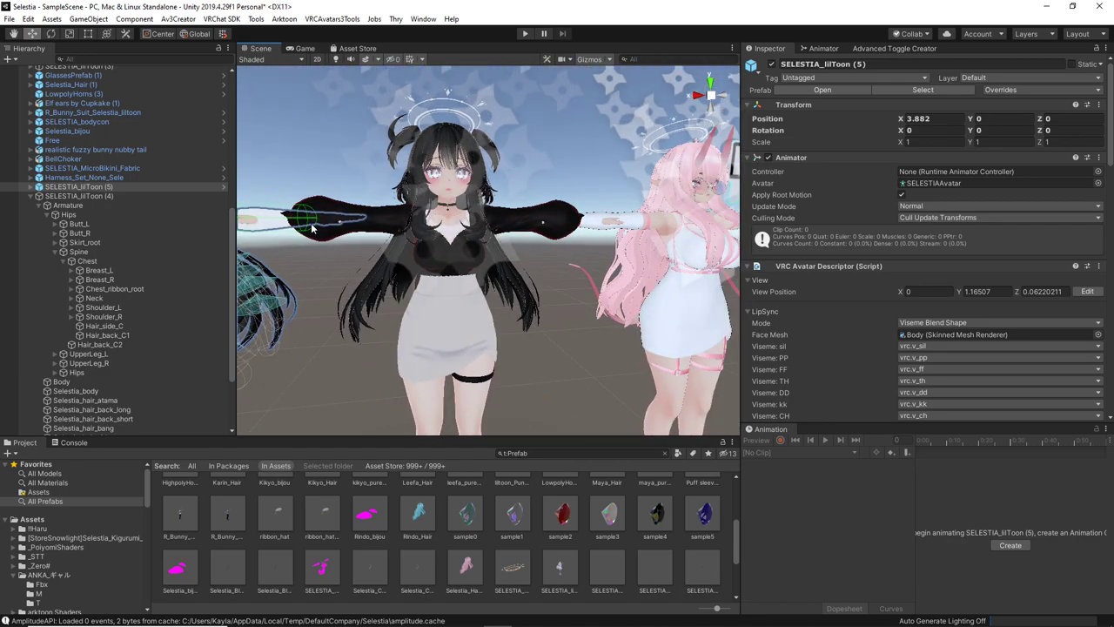
{"action": "right_click", "coordinate": [94, 187]}
{"action": "left_click", "coordinate": [113, 244]}
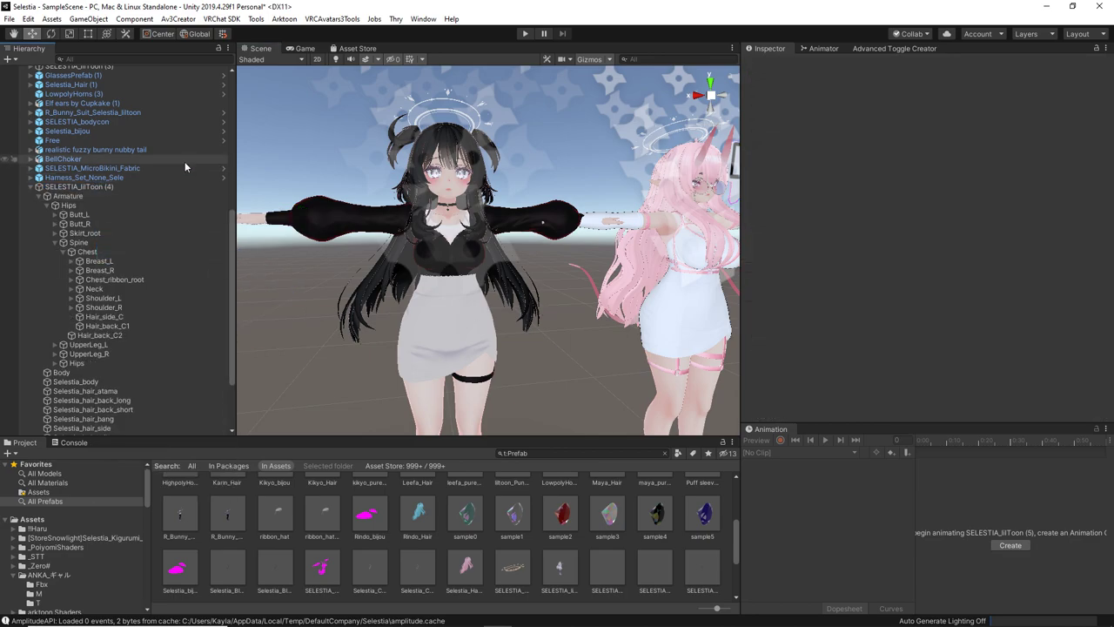
- Delete the unused Skirt_root bone under the Hips of SELESTIA_lilToon (4) and check the outfit's skirt
{"action": "left_click", "coordinate": [131, 187]}
{"action": "right_click_drag", "start_coordinate": [584, 291], "coordinate": [558, 303]}
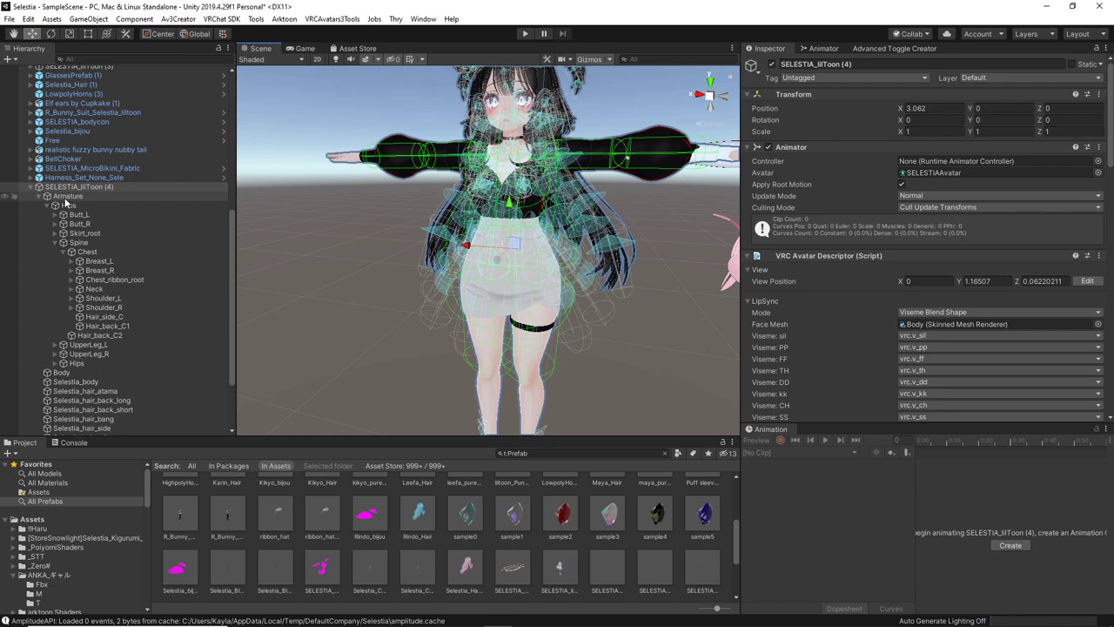
{"action": "left_click", "coordinate": [78, 233]}
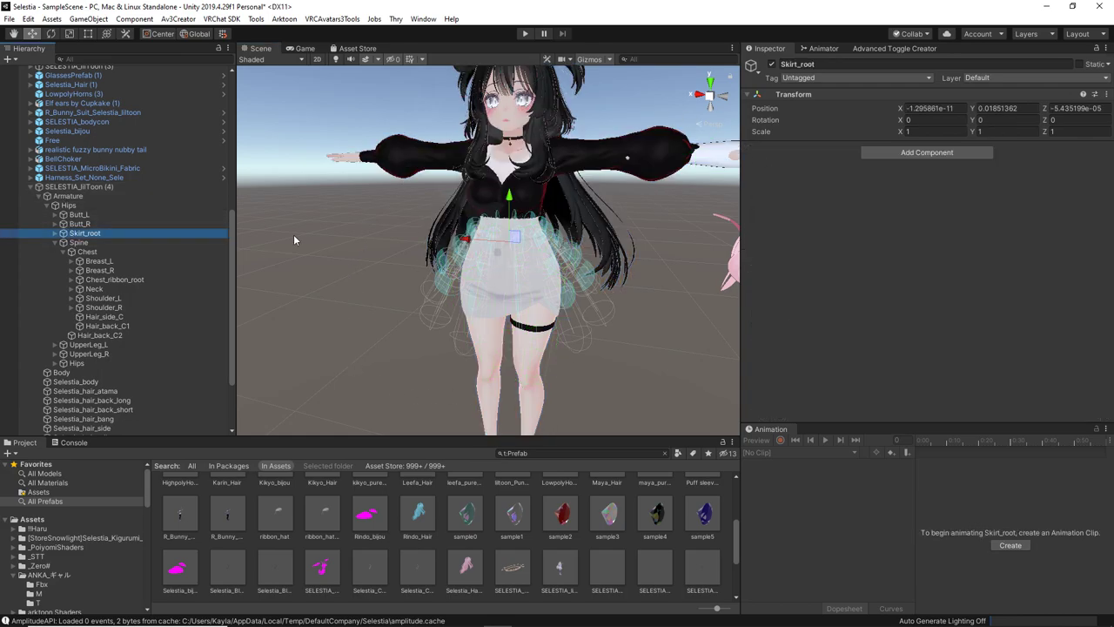
{"action": "right_click", "coordinate": [85, 233]}
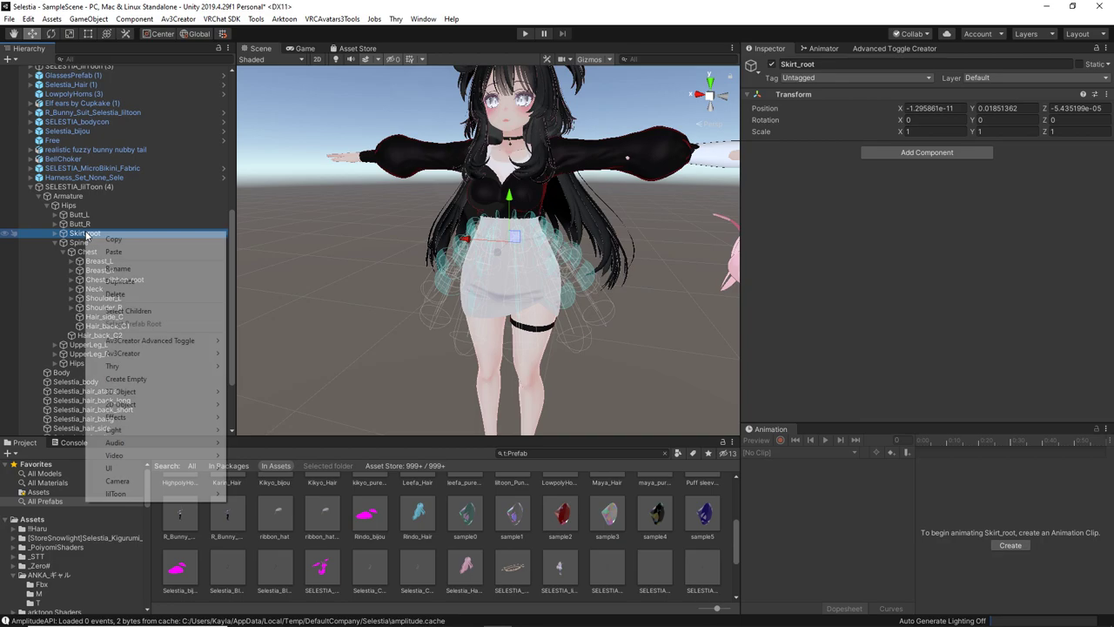
{"action": "left_click", "coordinate": [117, 294]}
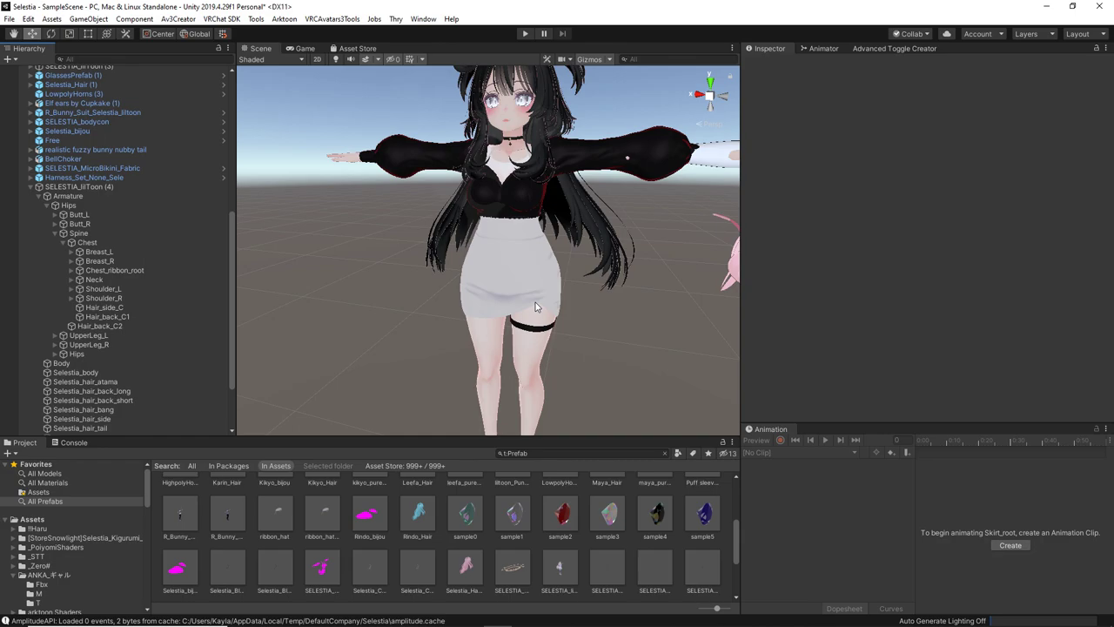
{"action": "right_click_drag", "start_coordinate": [535, 302], "coordinate": [567, 312]}
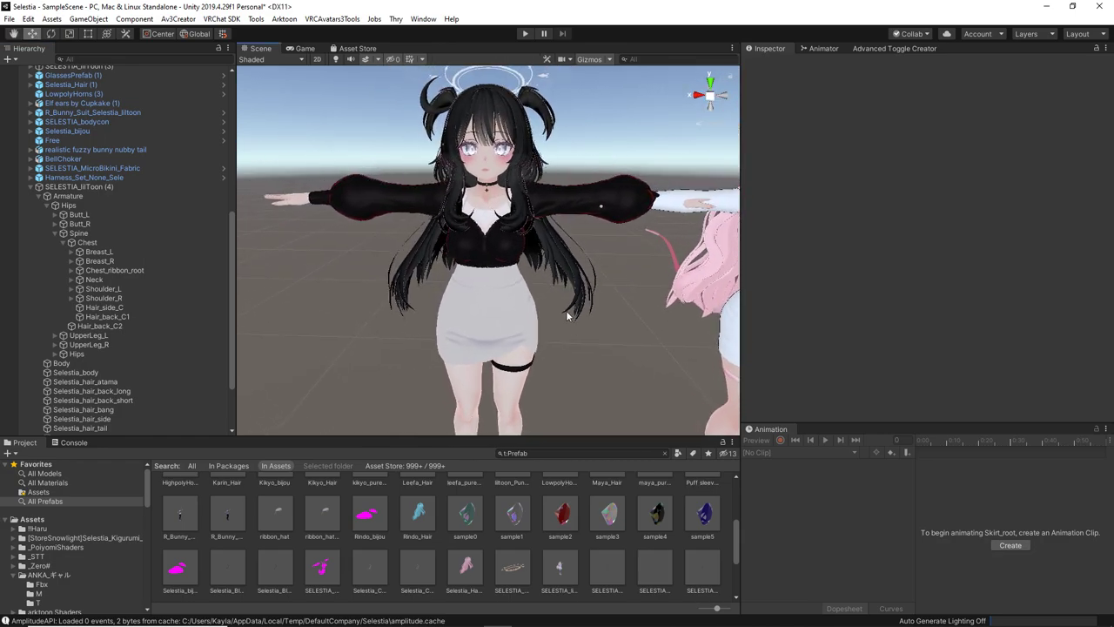